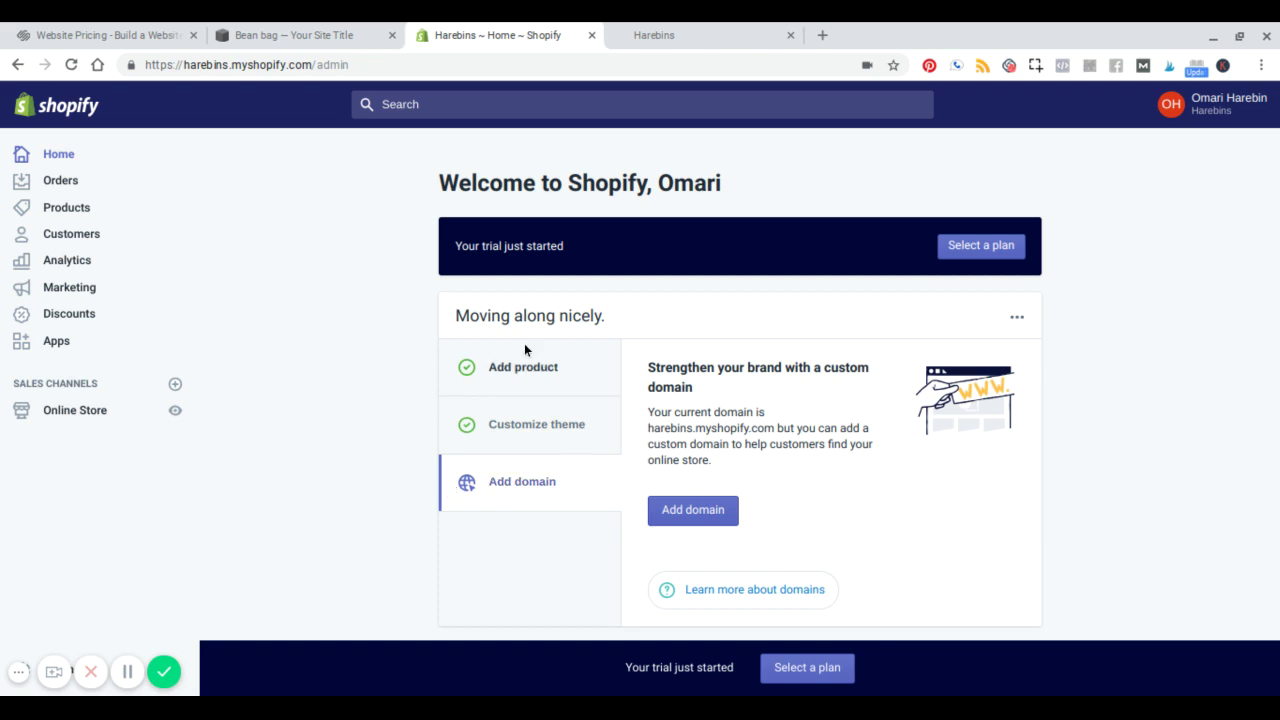
Review the add-product setup tip and the store's product list, and return to the admin home page.
click(521, 368)
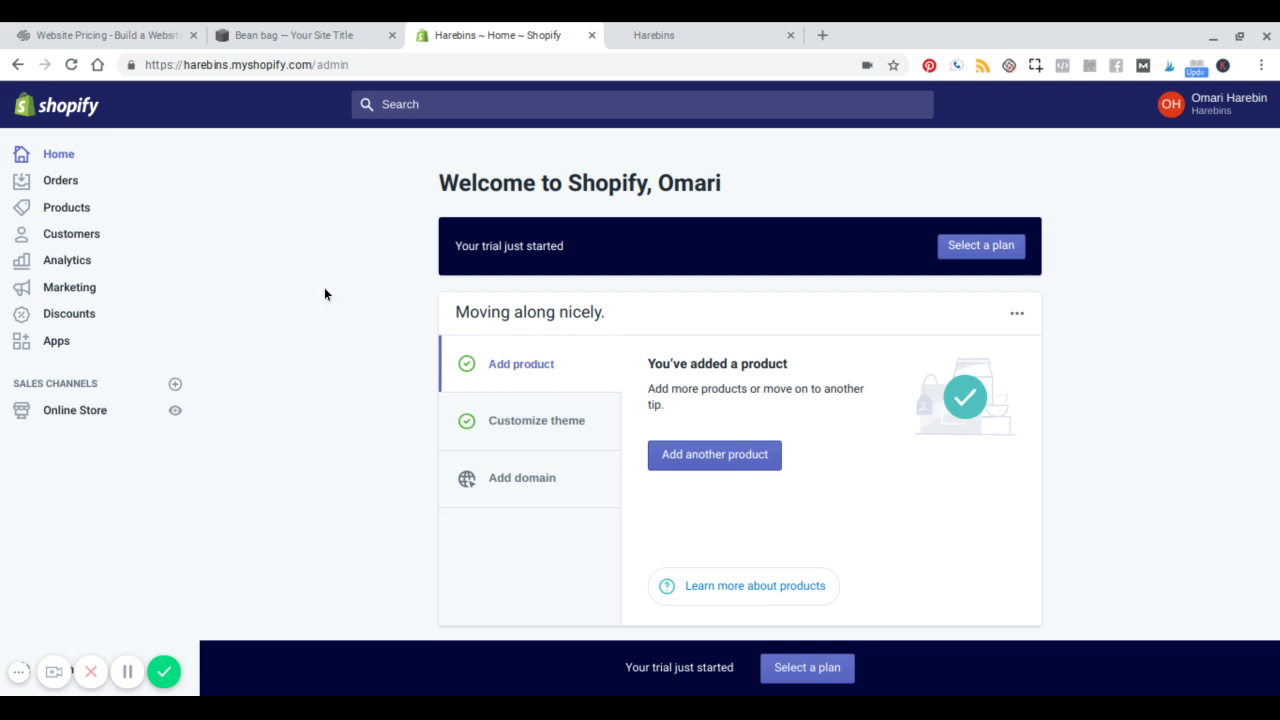
click(62, 210)
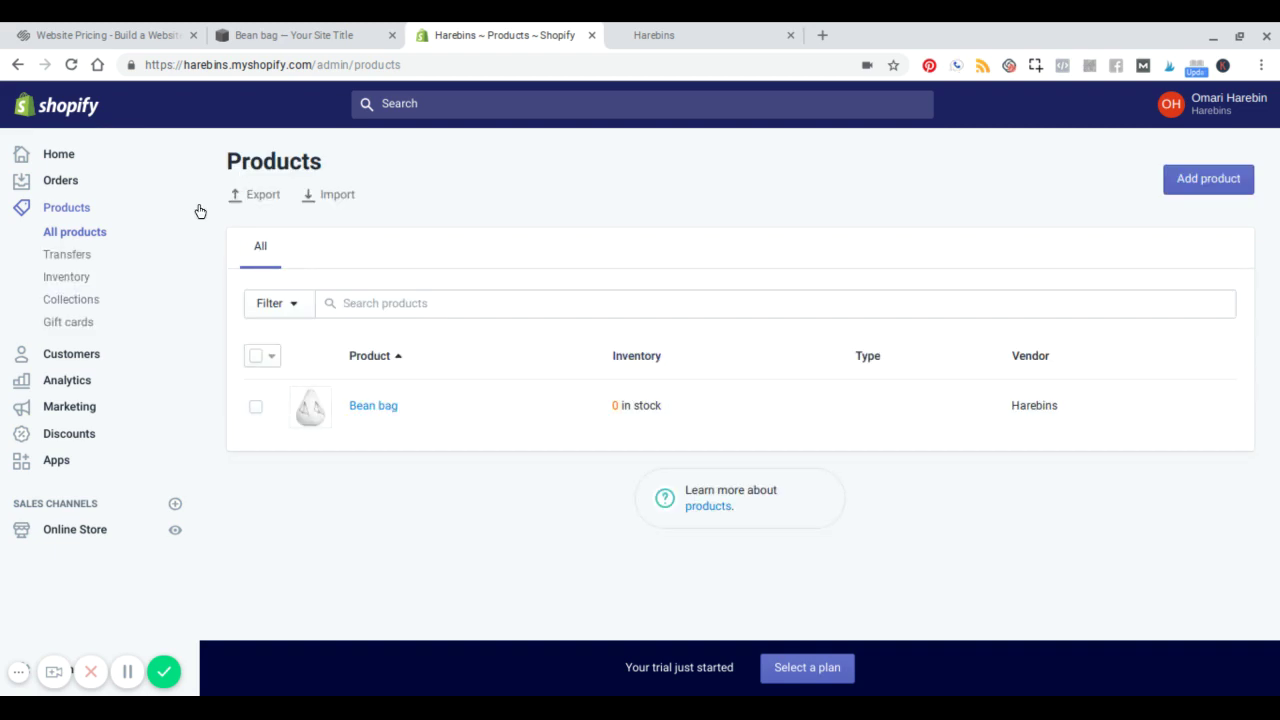
click(62, 156)
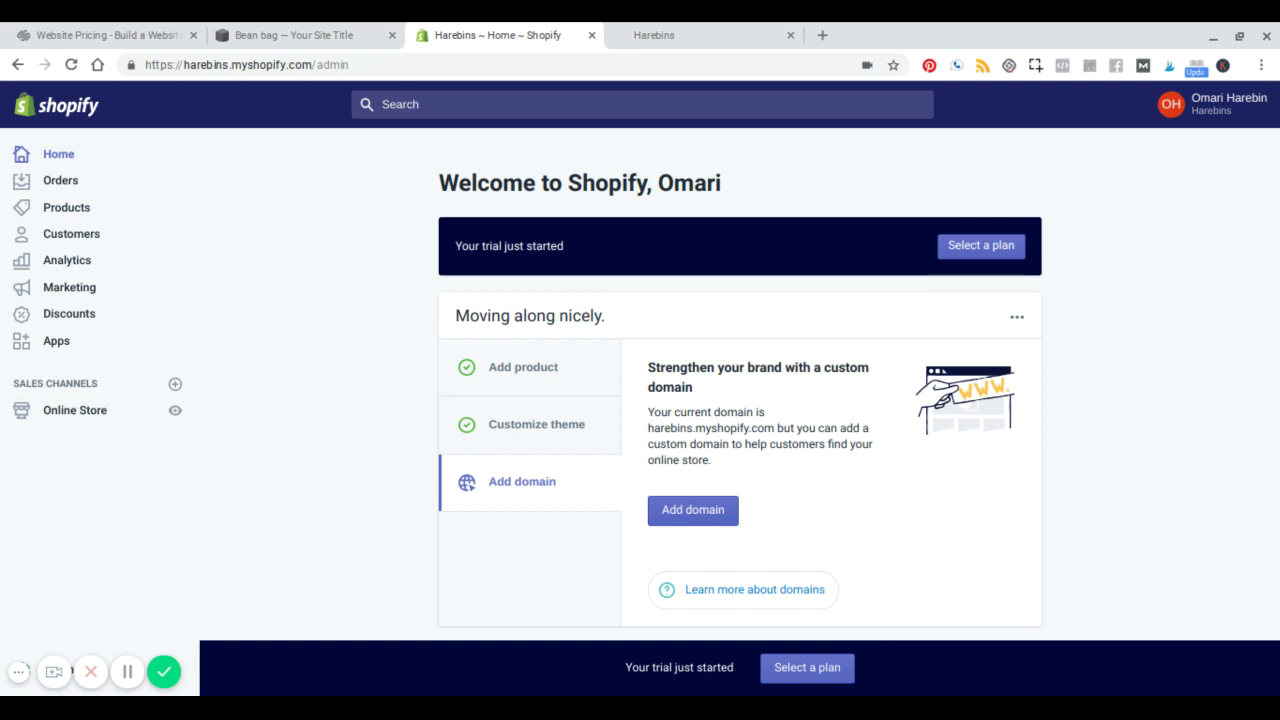
Look over the store's themes and open the unpublished Minimal theme for customization.
click(548, 432)
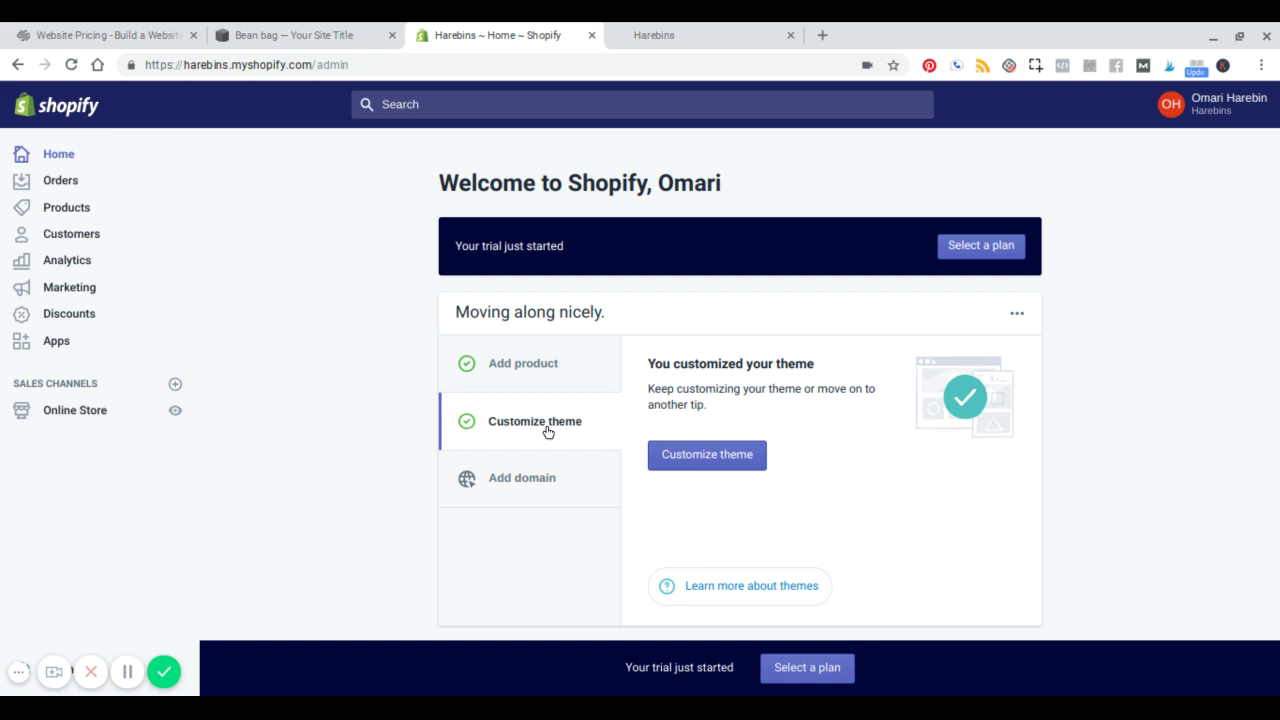
click(689, 461)
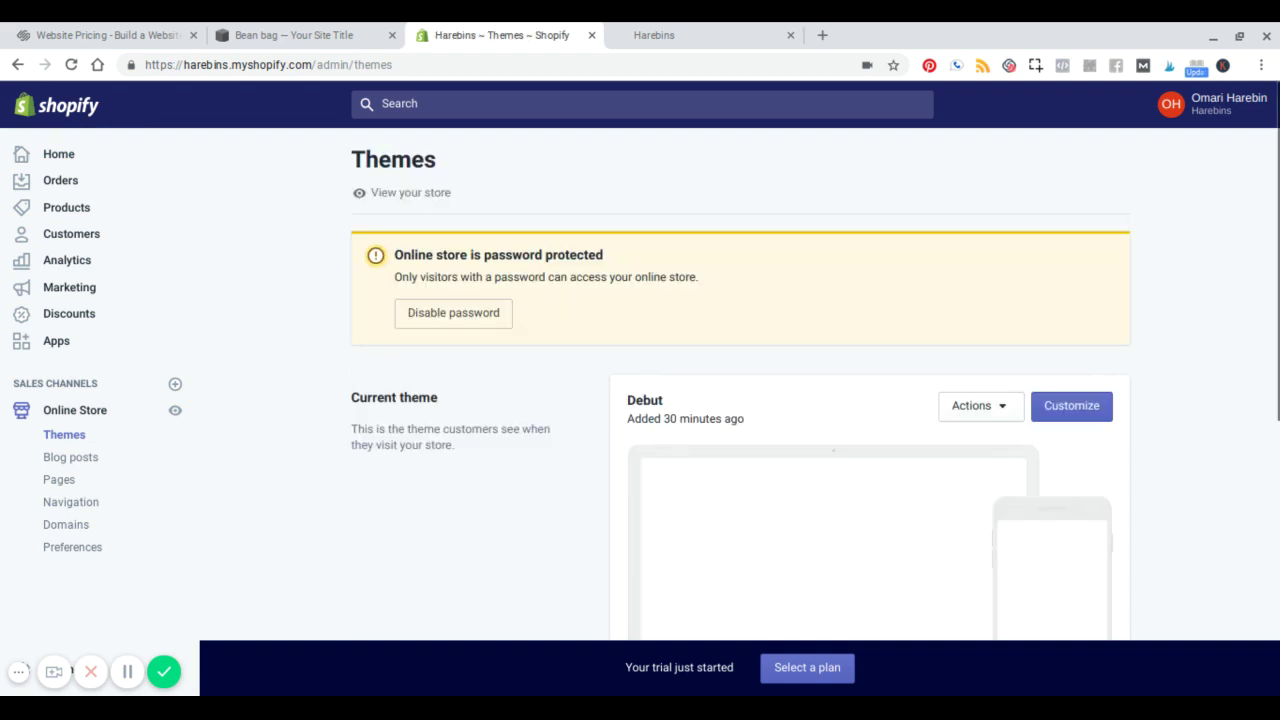
scroll(338, 357, down, 1)
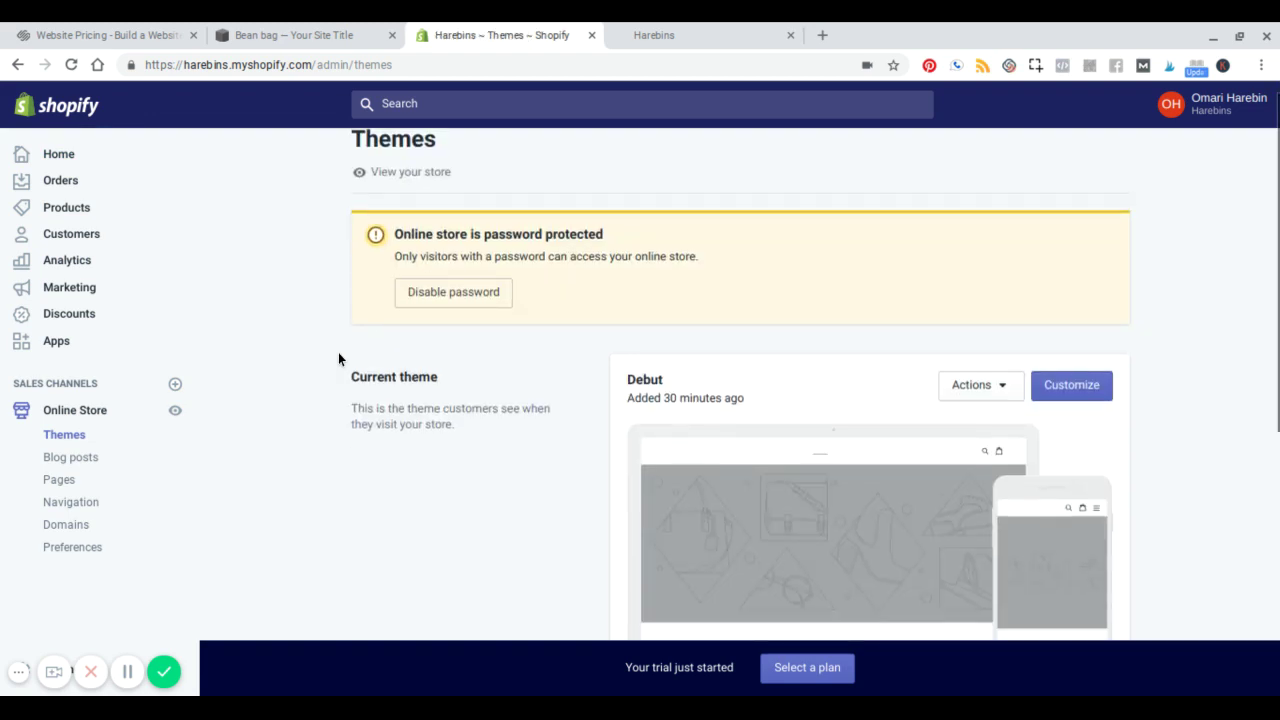
scroll(338, 357, down, 6)
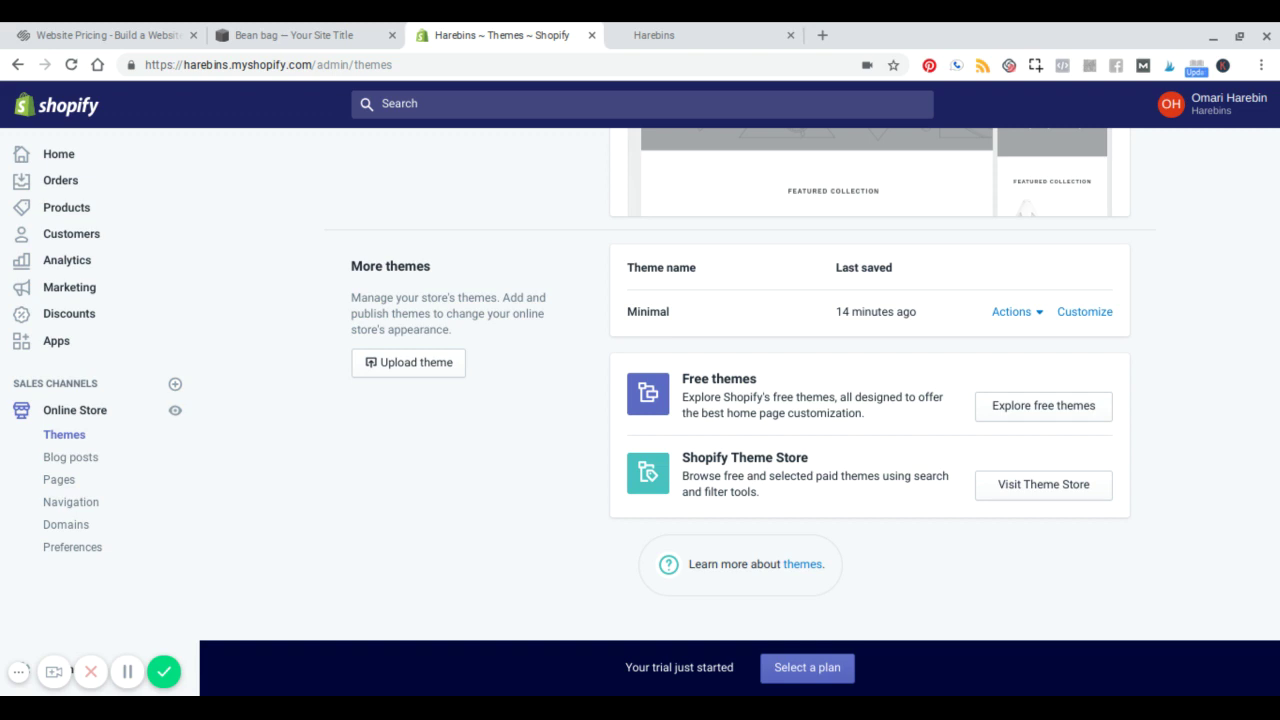
scroll(740, 380, up, 6)
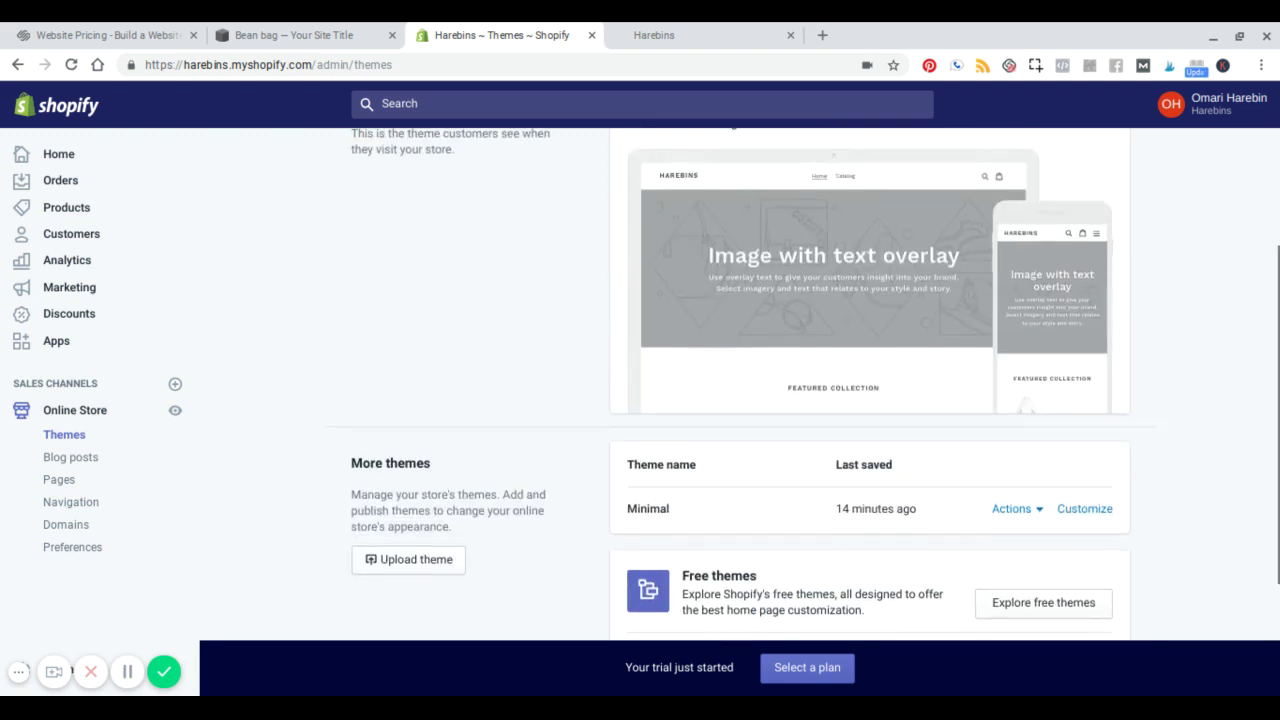
scroll(870, 420, down, 3)
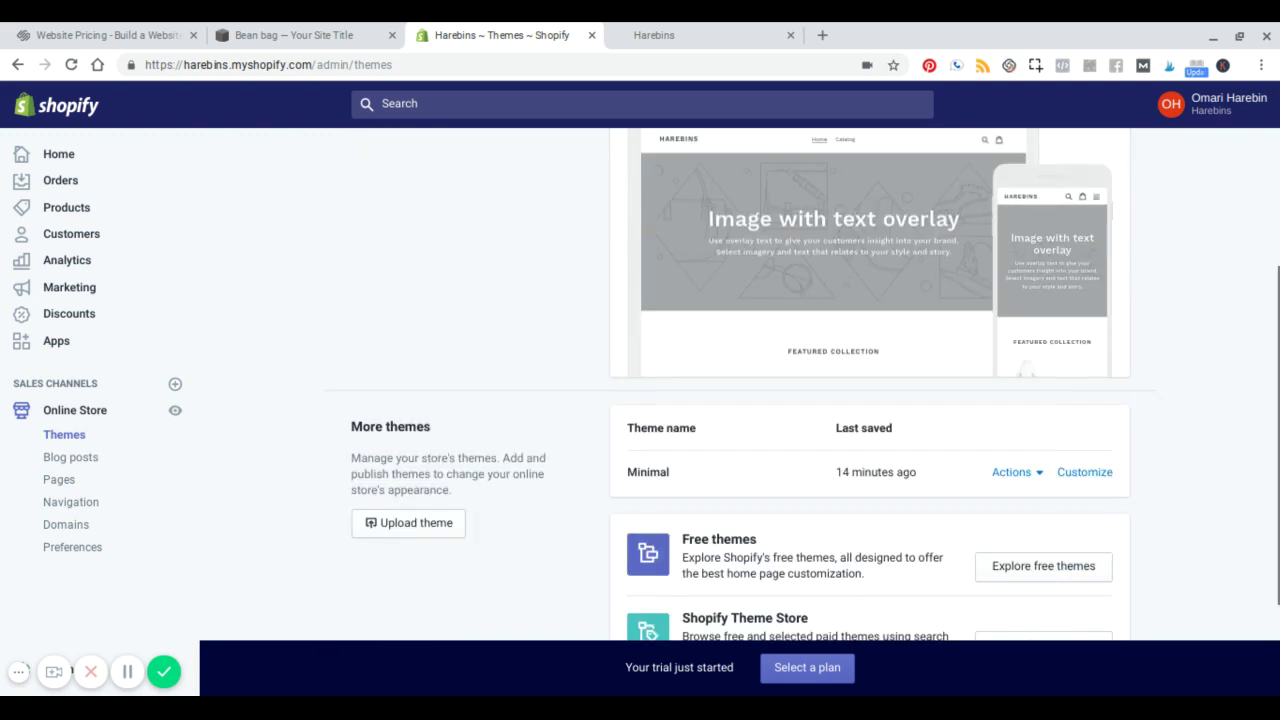
click(1078, 479)
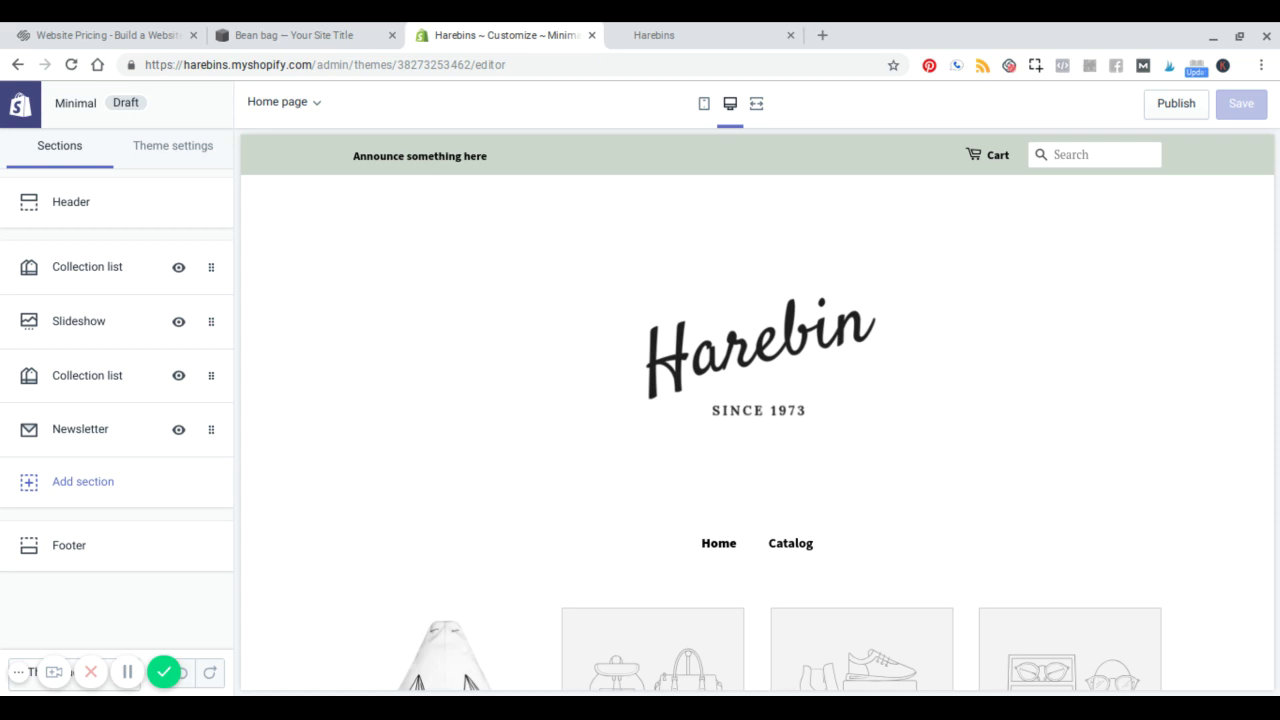
Reorder the home page sections so Newsletter follows the first Collection list and Slideshow comes last before the footer.
scroll(430, 460, down, 3)
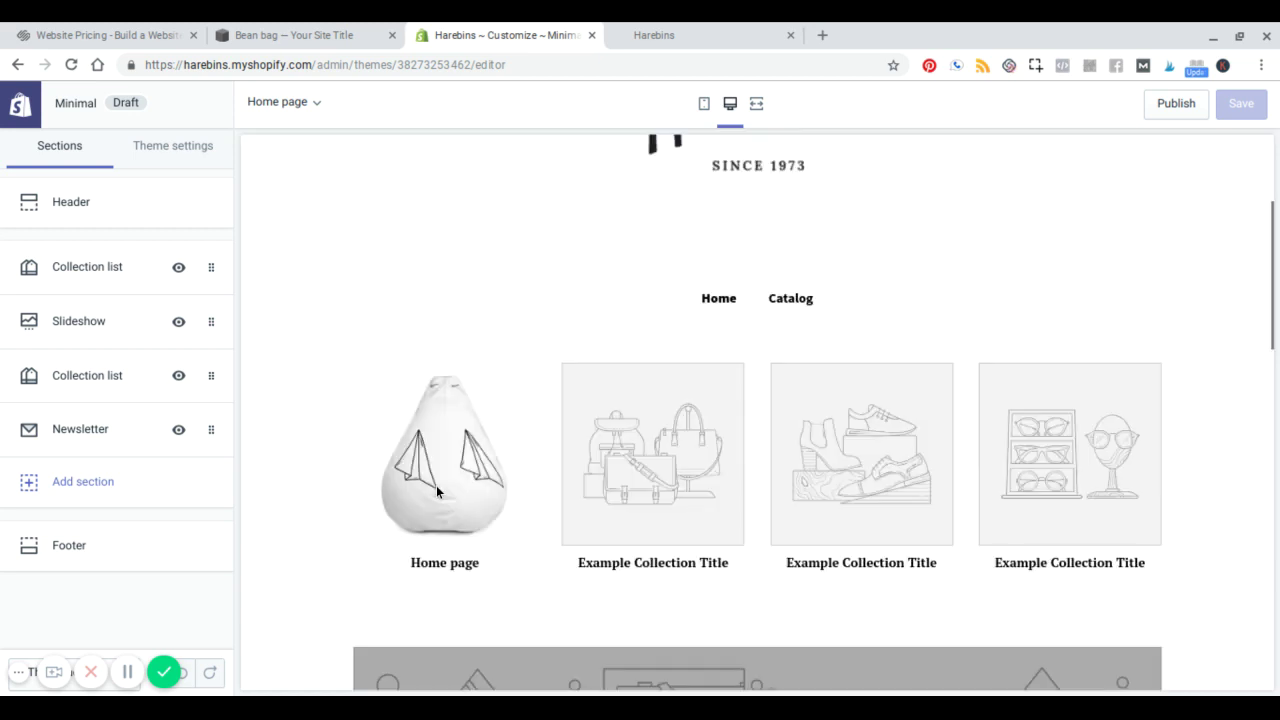
drag(210, 322, 191, 420)
drag(211, 377, 213, 318)
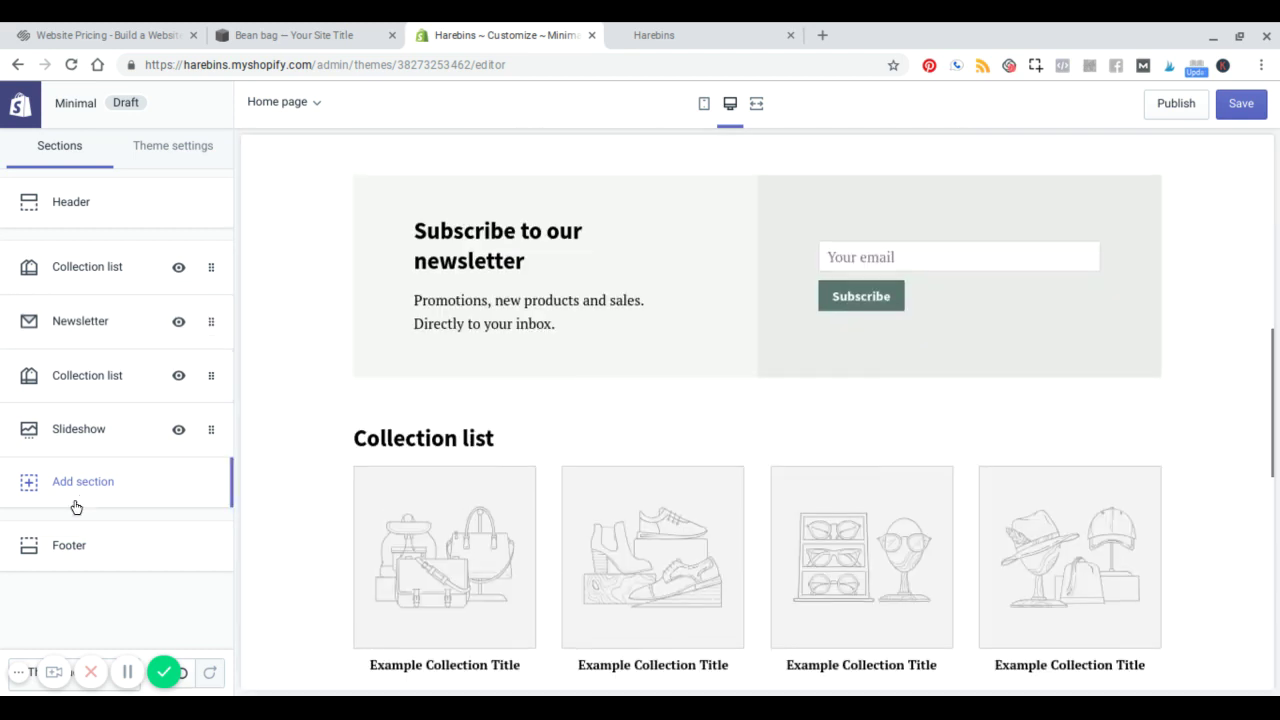
Browse the section types that can be added to the home page and close the list without adding any.
click(80, 487)
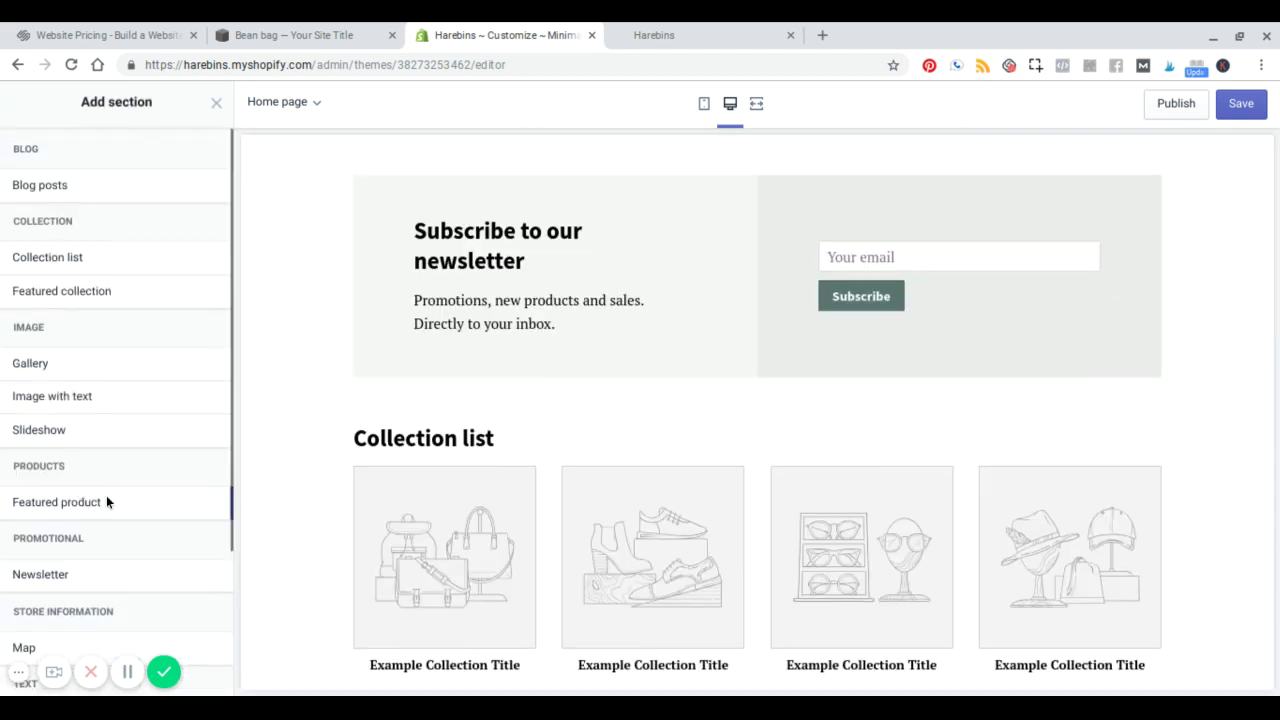
scroll(106, 498, down, 2)
scroll(106, 495, down, 1)
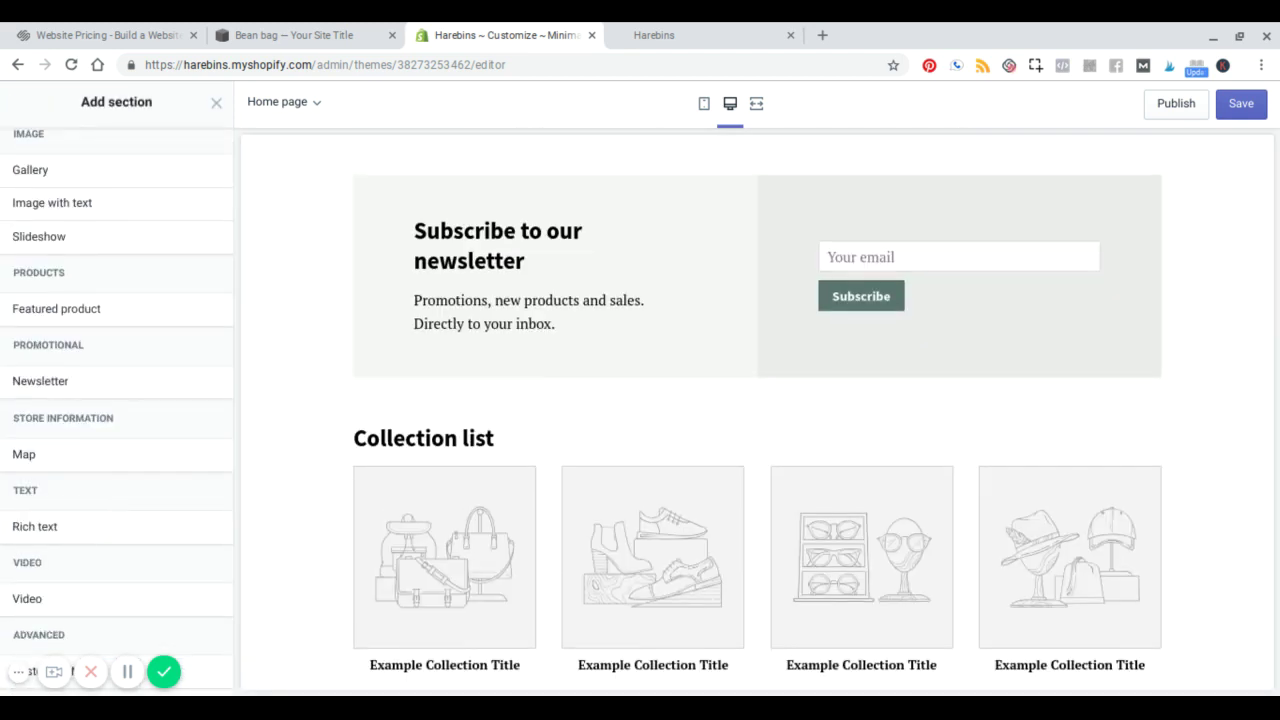
scroll(106, 477, up, 3)
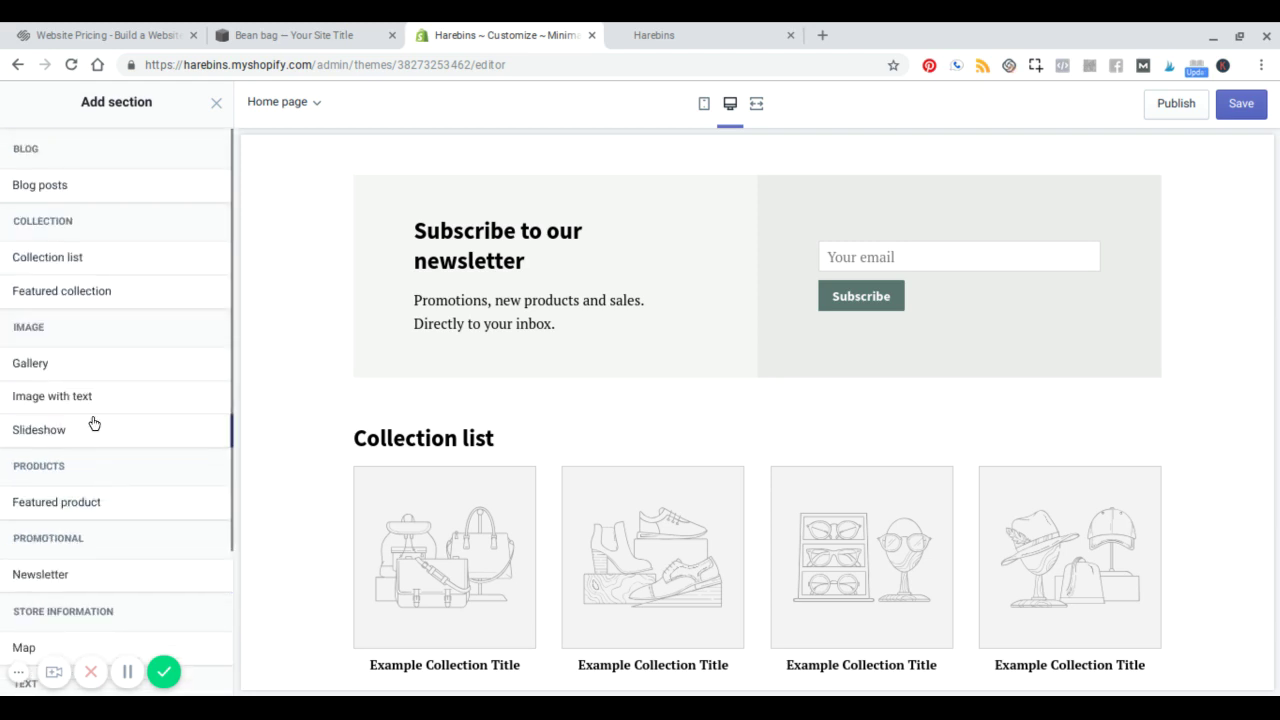
click(216, 103)
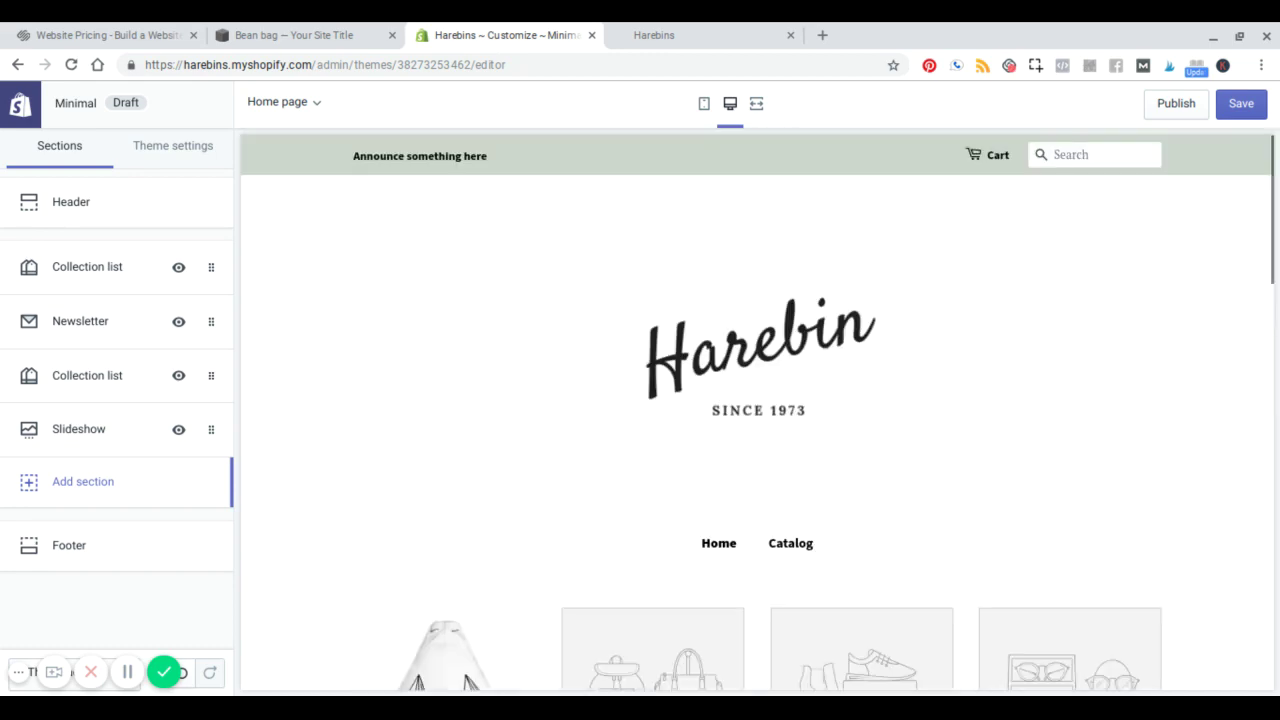
Check the reordered home page in the preview and the theme settings categories, and return to the section list.
scroll(757, 410, down, 2)
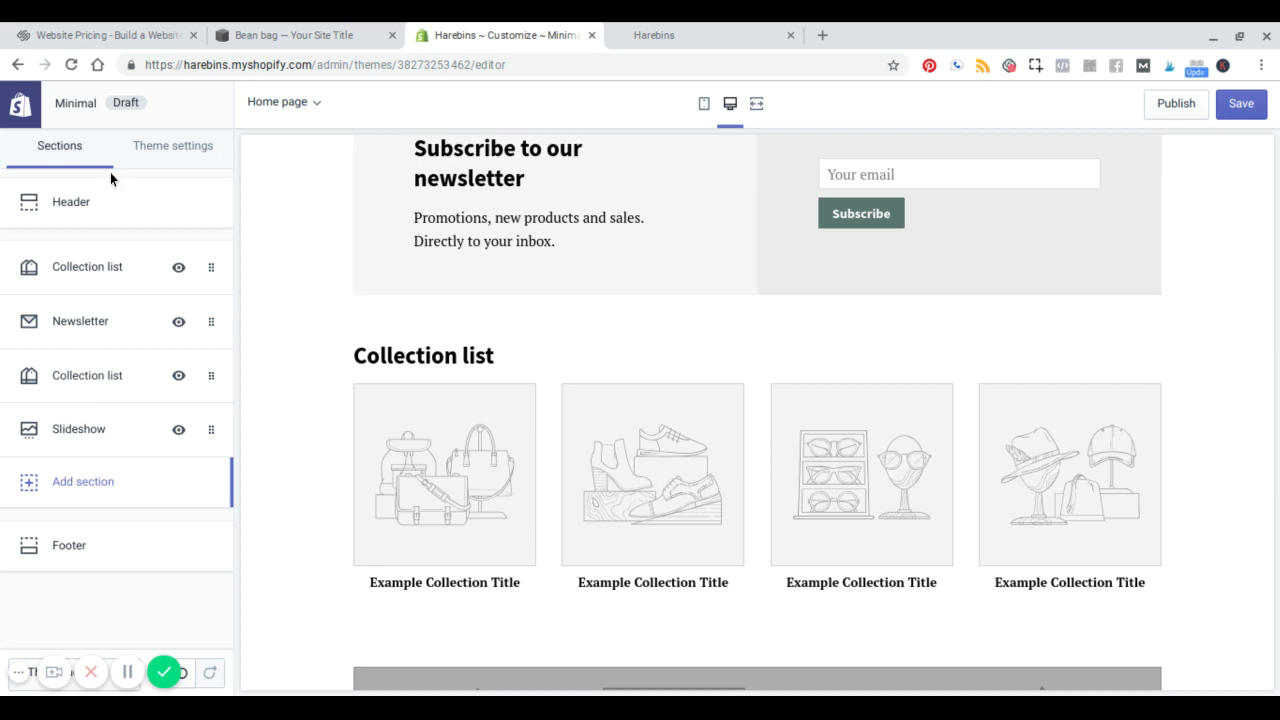
scroll(328, 240, up, 5)
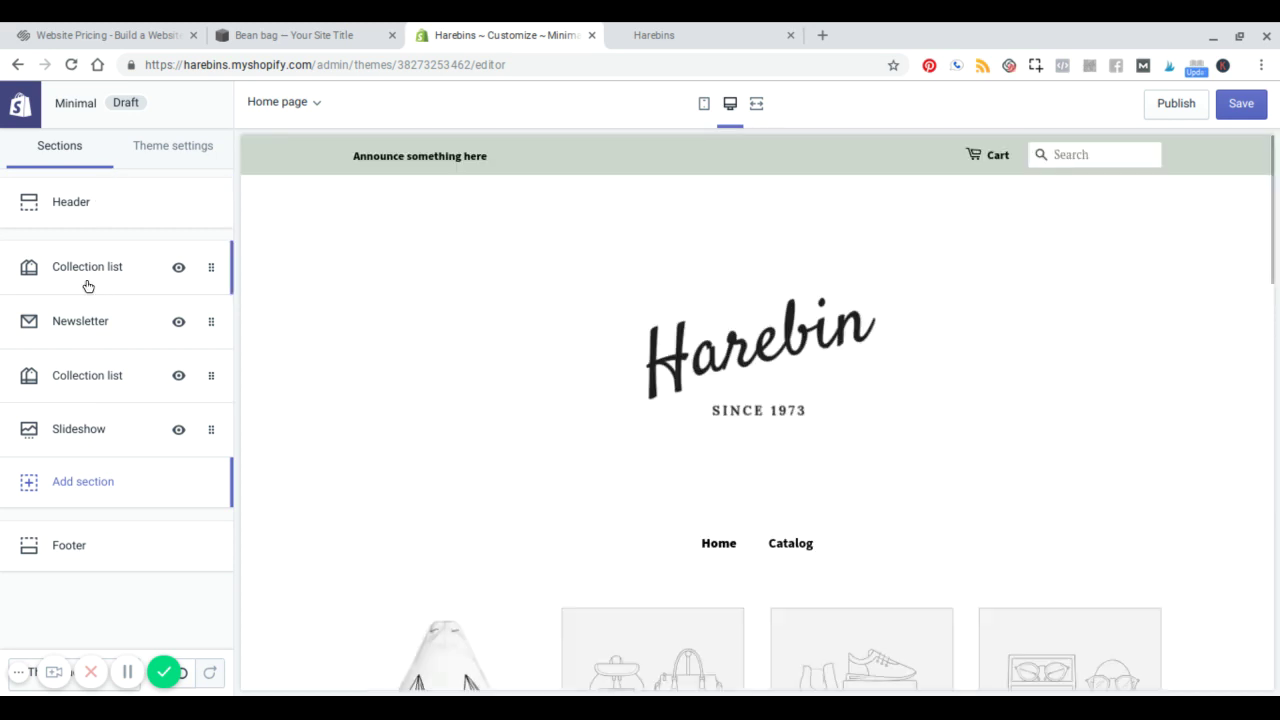
click(173, 147)
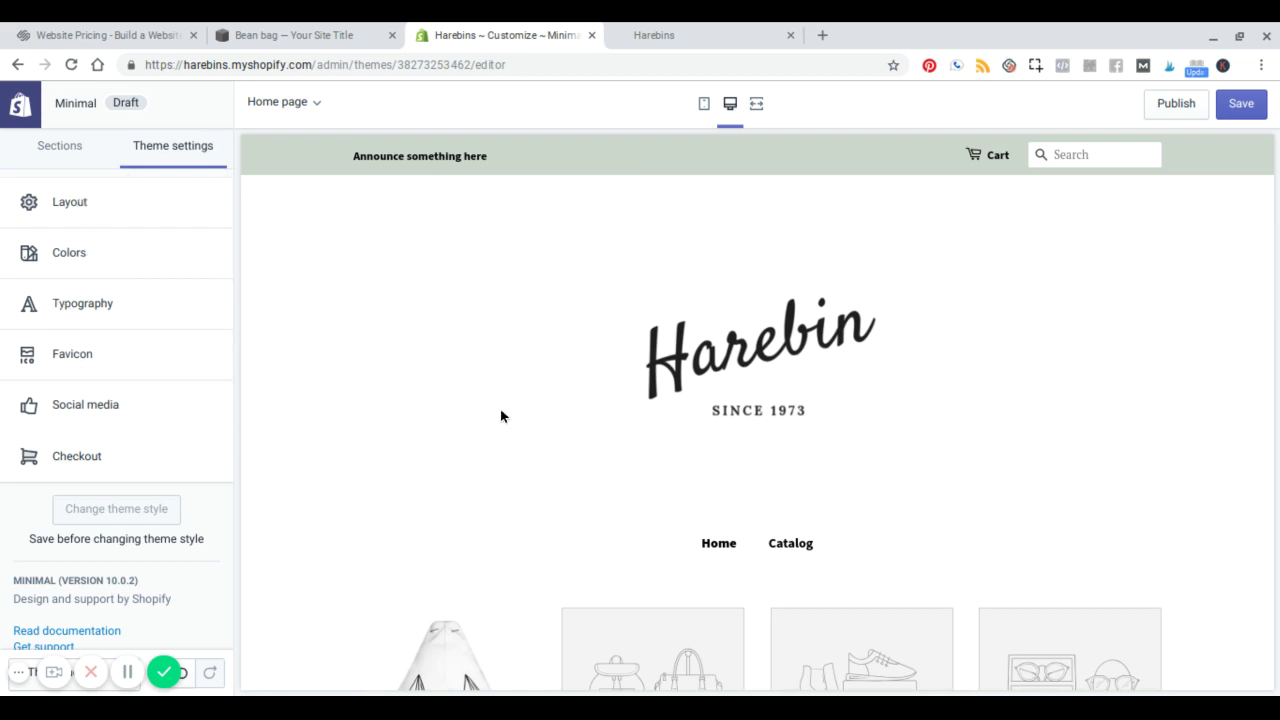
scroll(500, 414, down, 5)
scroll(500, 414, down, 7)
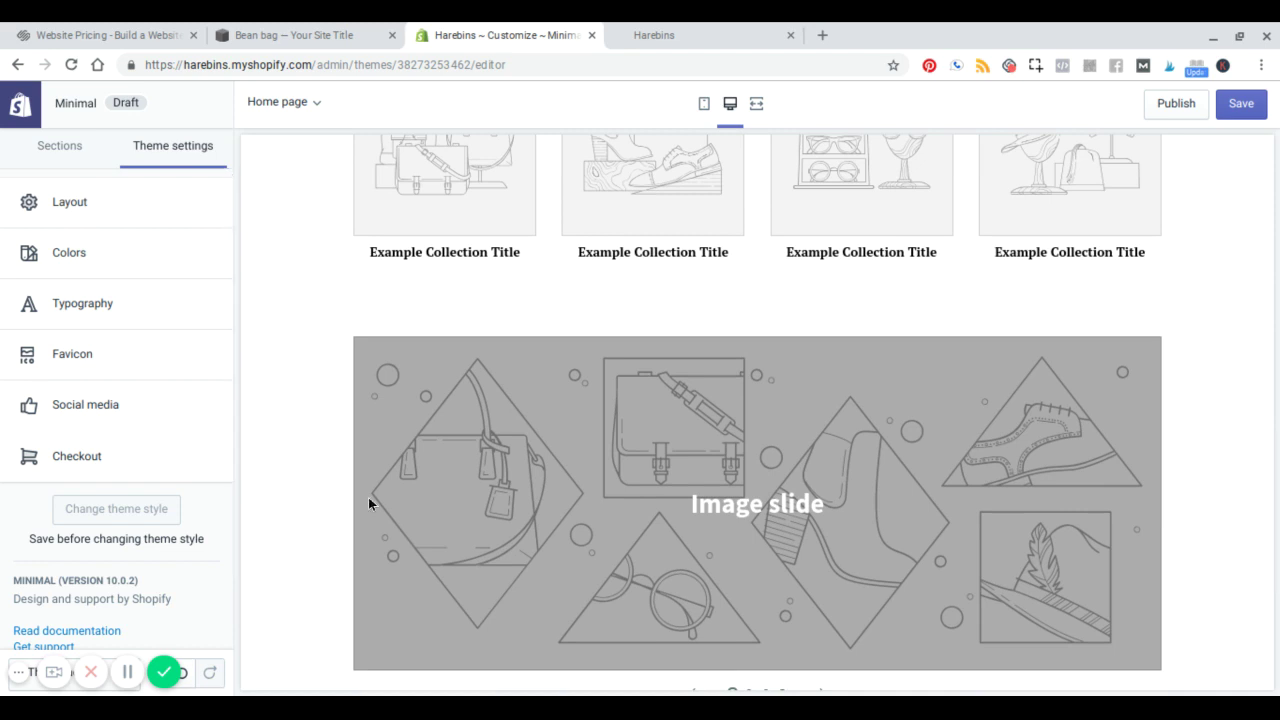
scroll(563, 552, down, 2)
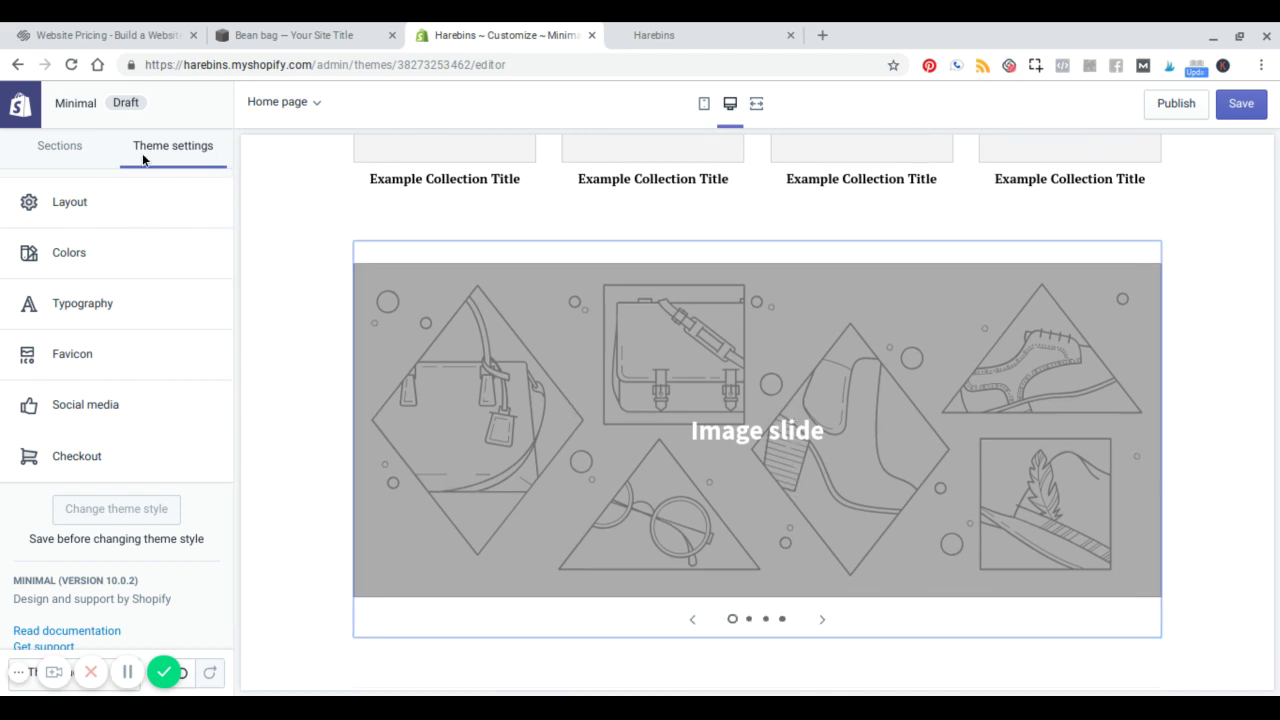
click(72, 150)
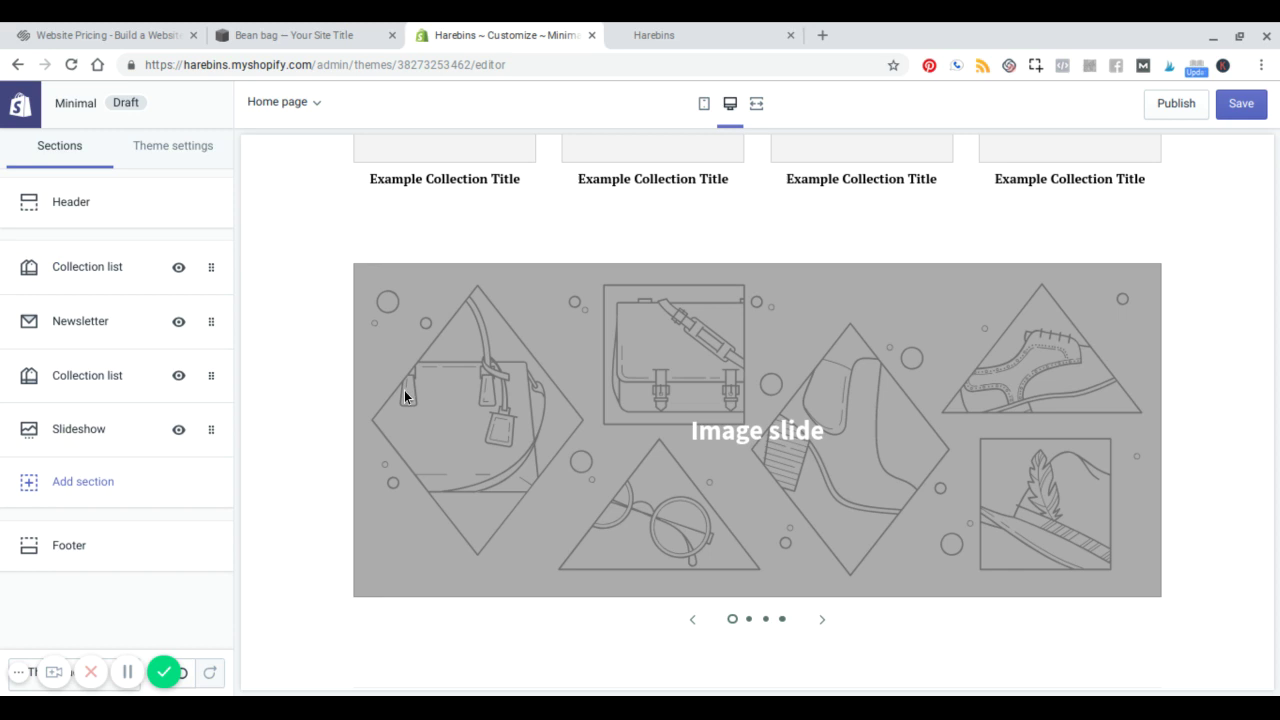
Set the first slide of the Slideshow section to the free Men's Fashion photo of feet dangling above a city.
click(80, 425)
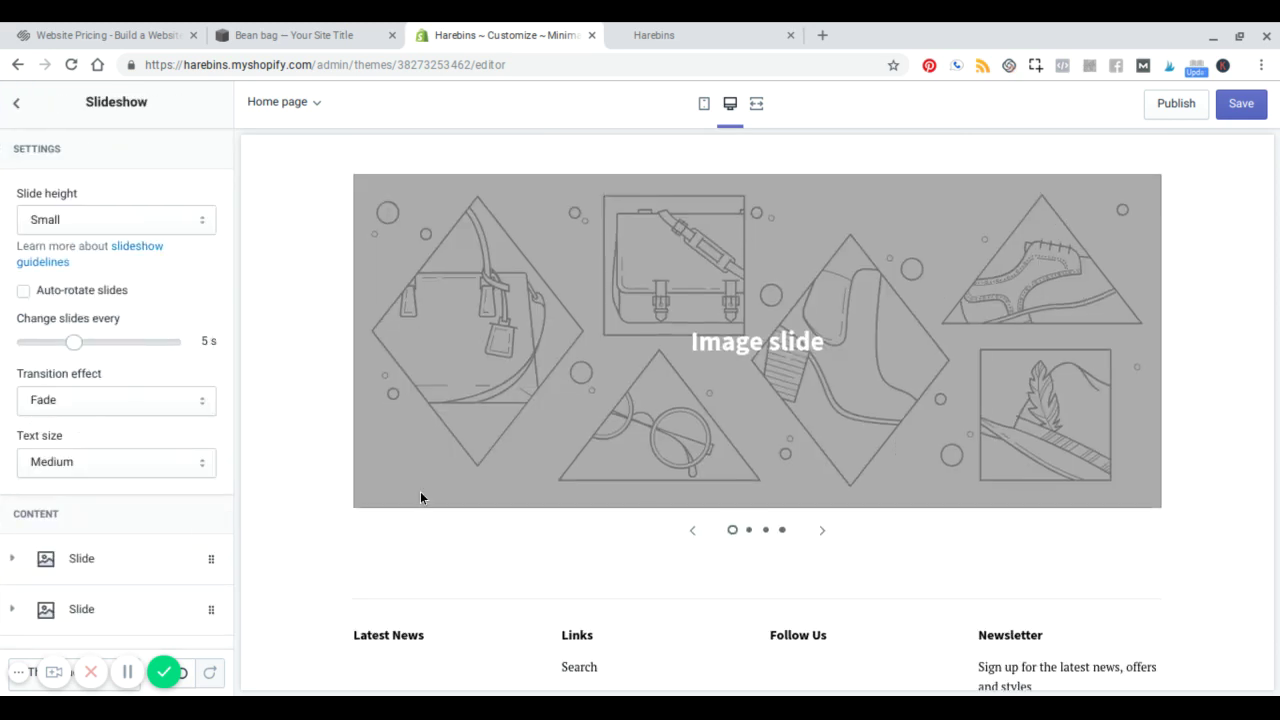
scroll(50, 521, down, 3)
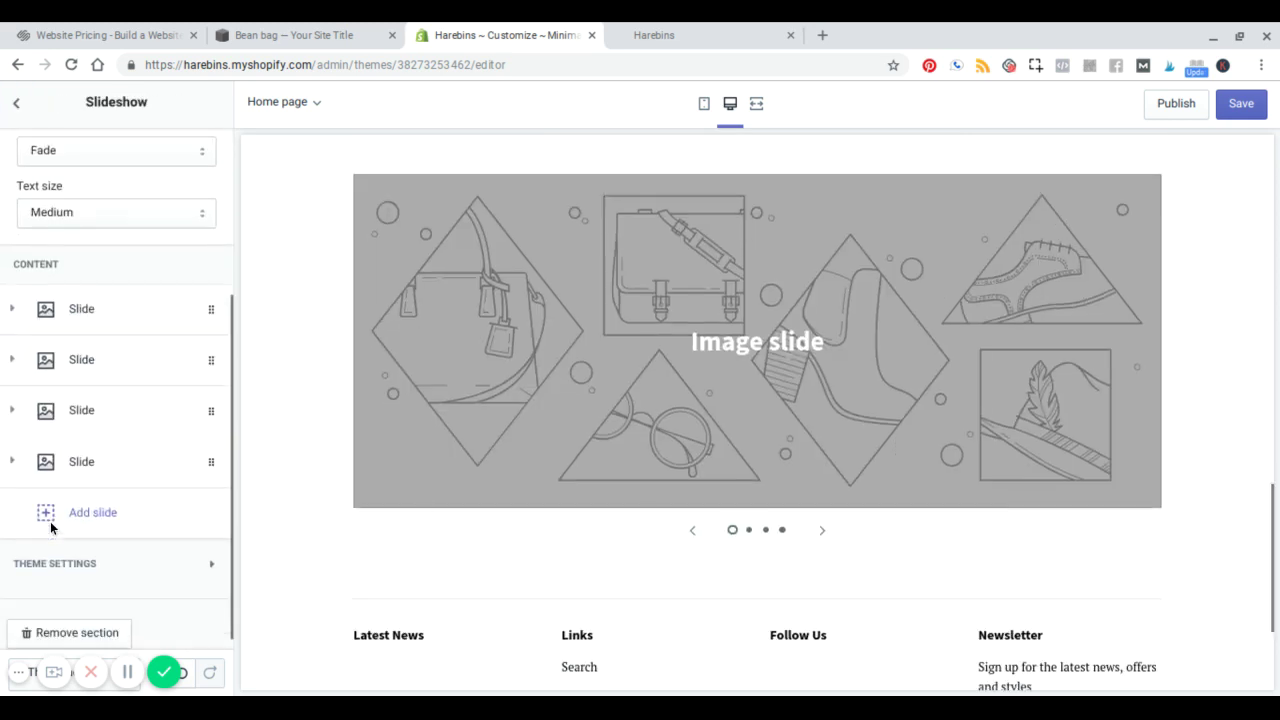
click(56, 310)
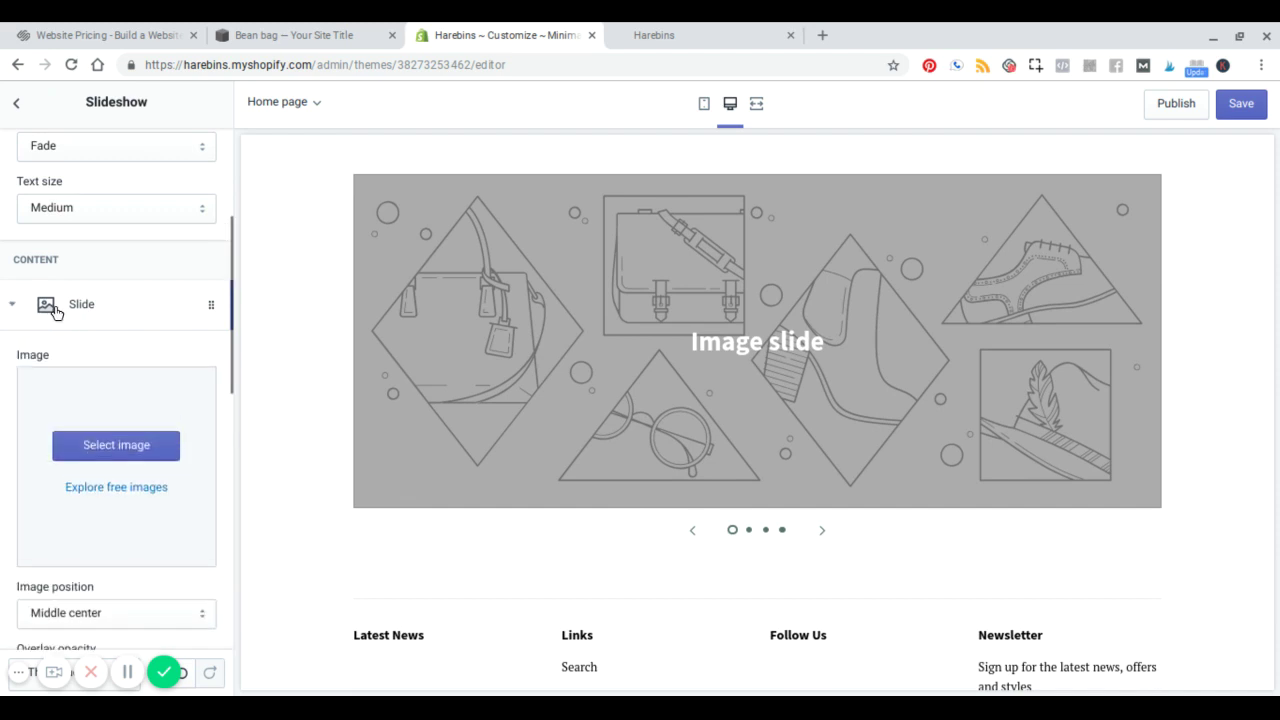
click(122, 445)
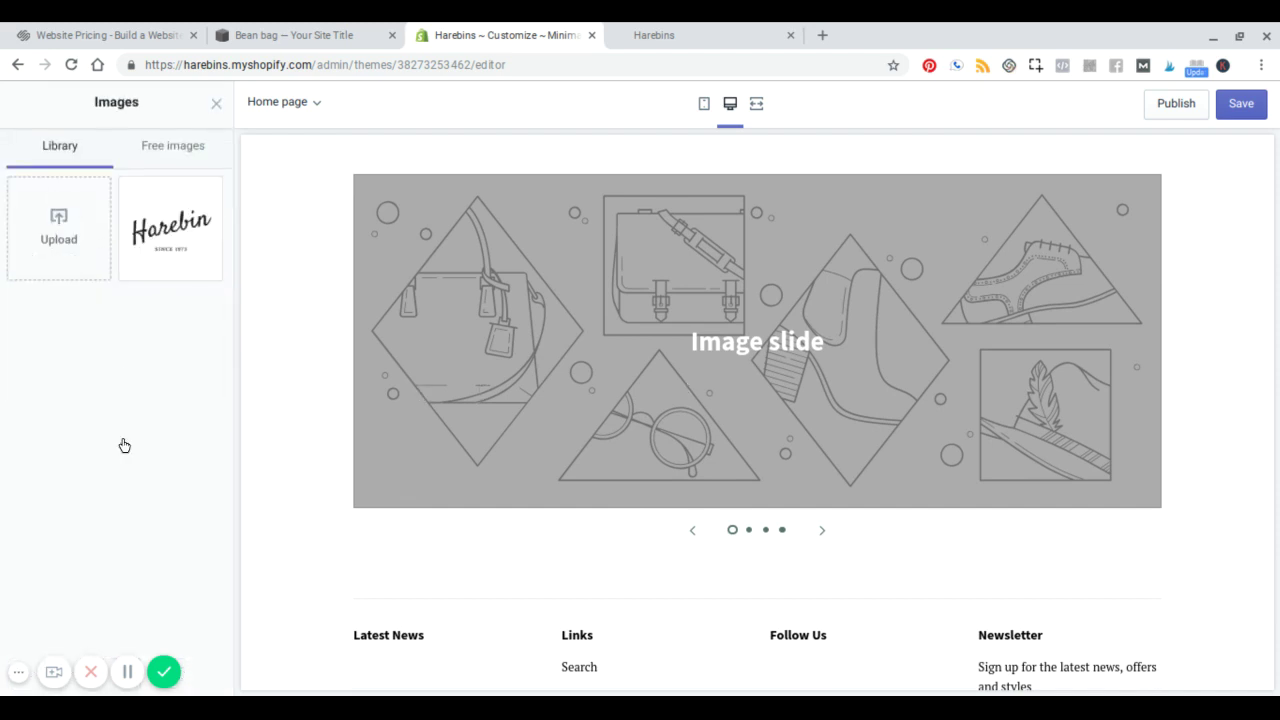
click(172, 238)
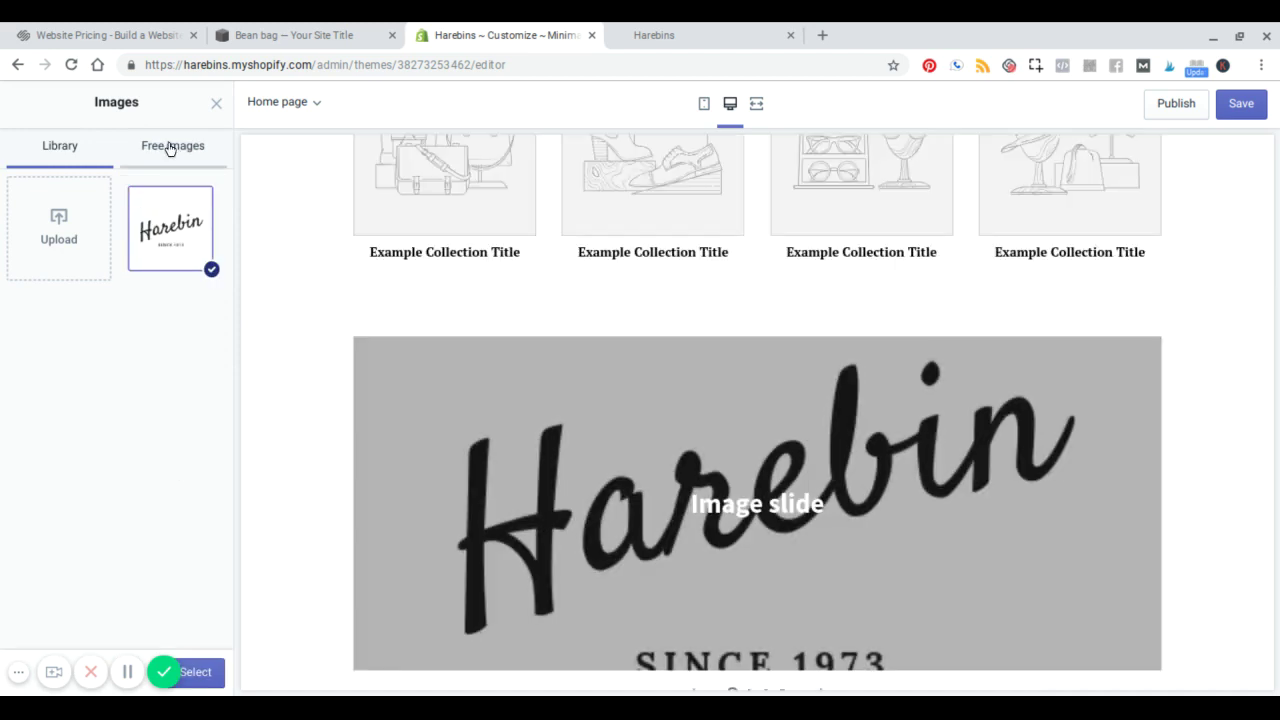
click(170, 147)
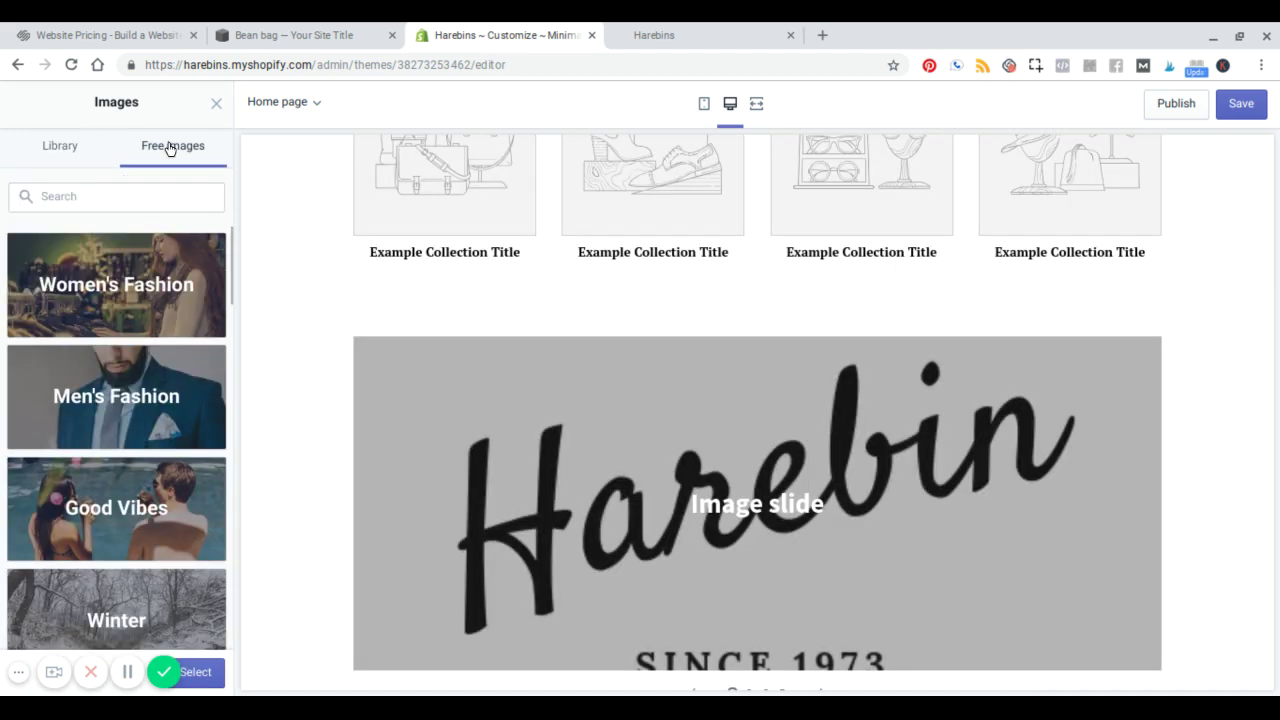
click(80, 414)
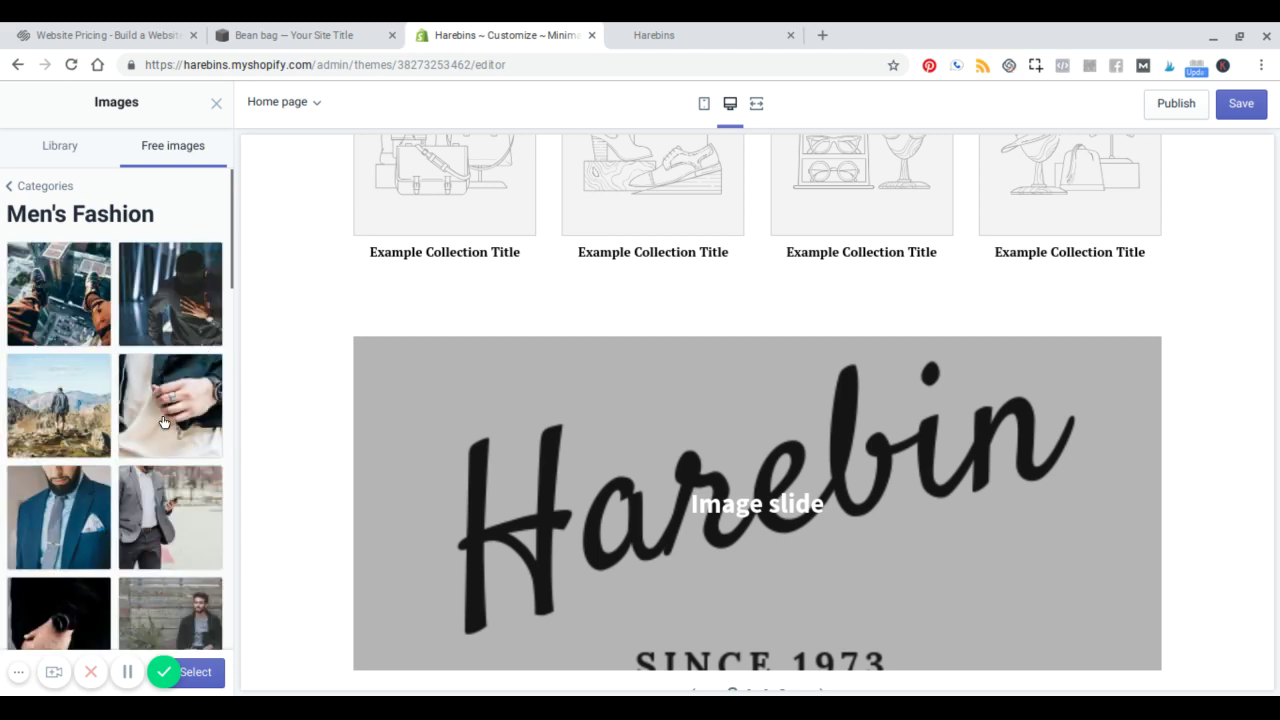
click(45, 303)
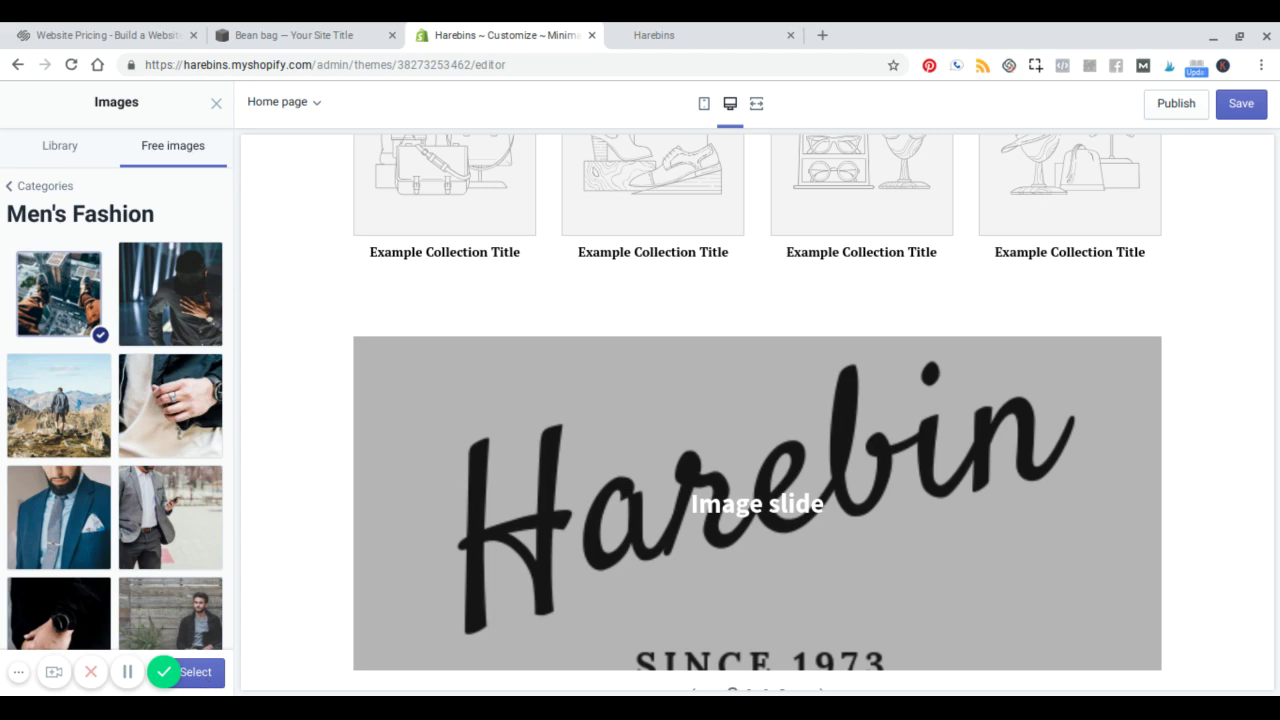
click(215, 676)
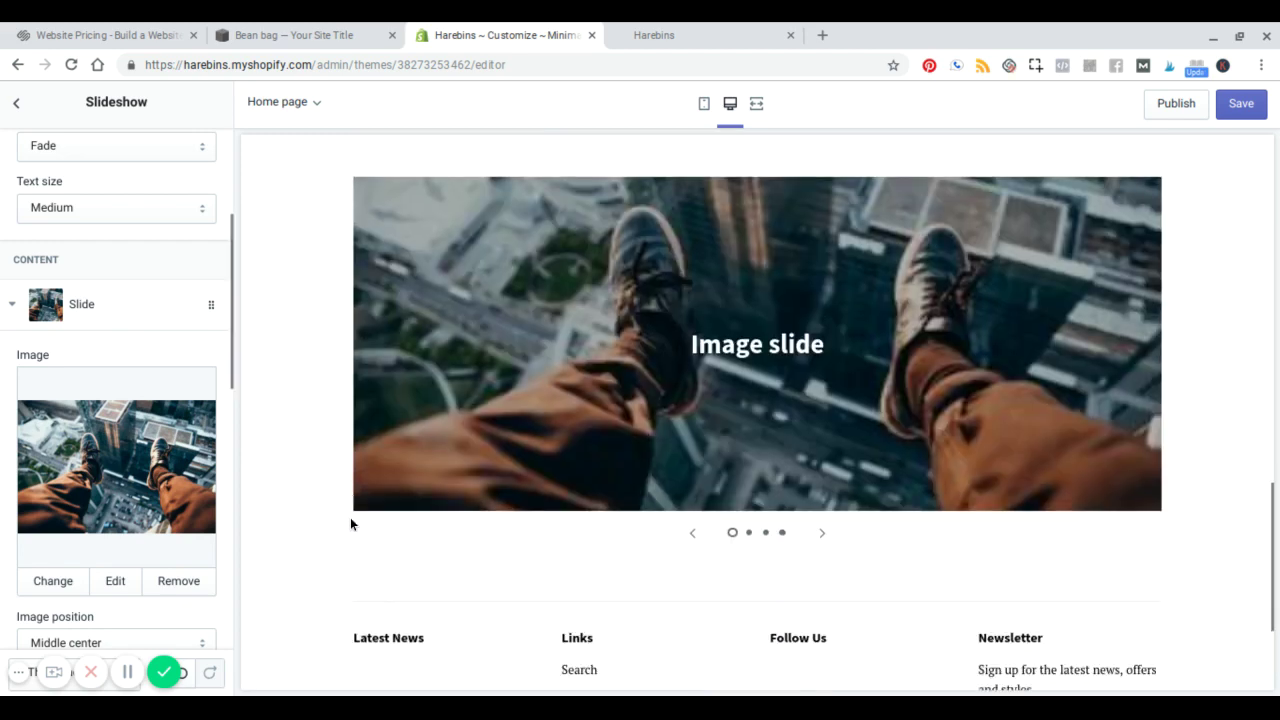
Review the home page preview with the new slide image and return to the section list.
scroll(350, 522, down, 3)
scroll(350, 522, up, 5)
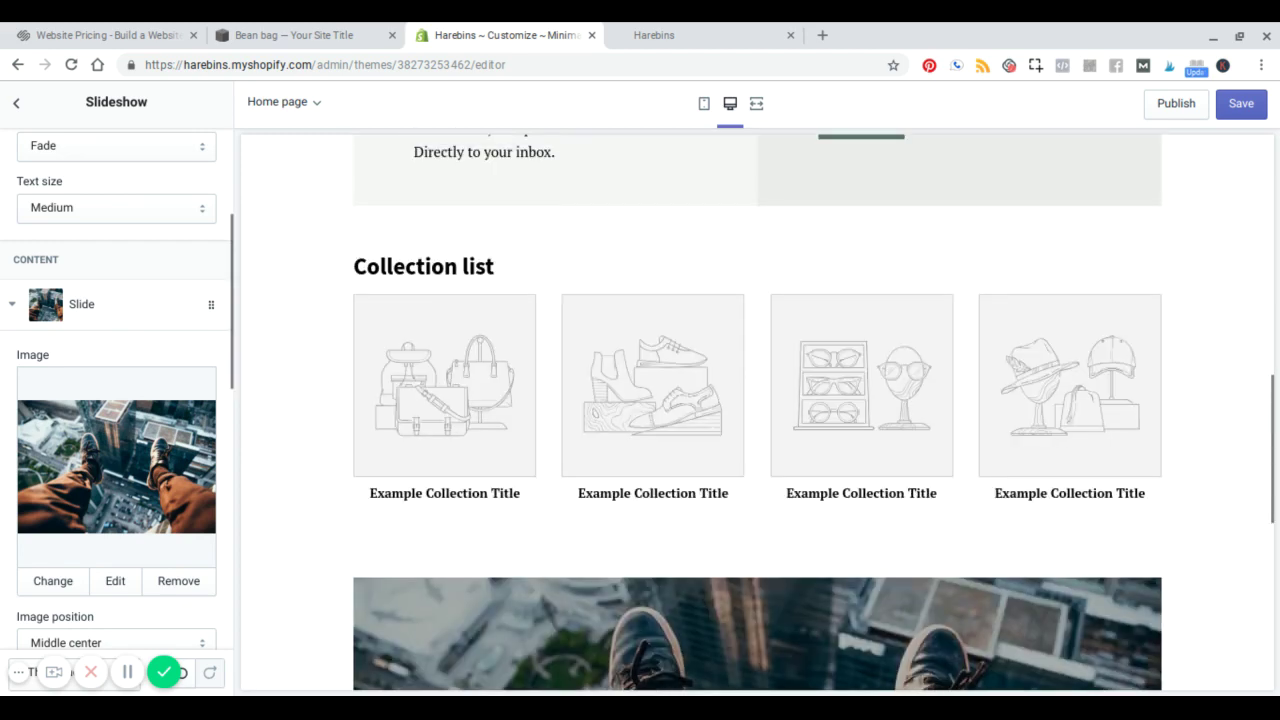
scroll(757, 410, up, 3)
scroll(757, 410, up, 1)
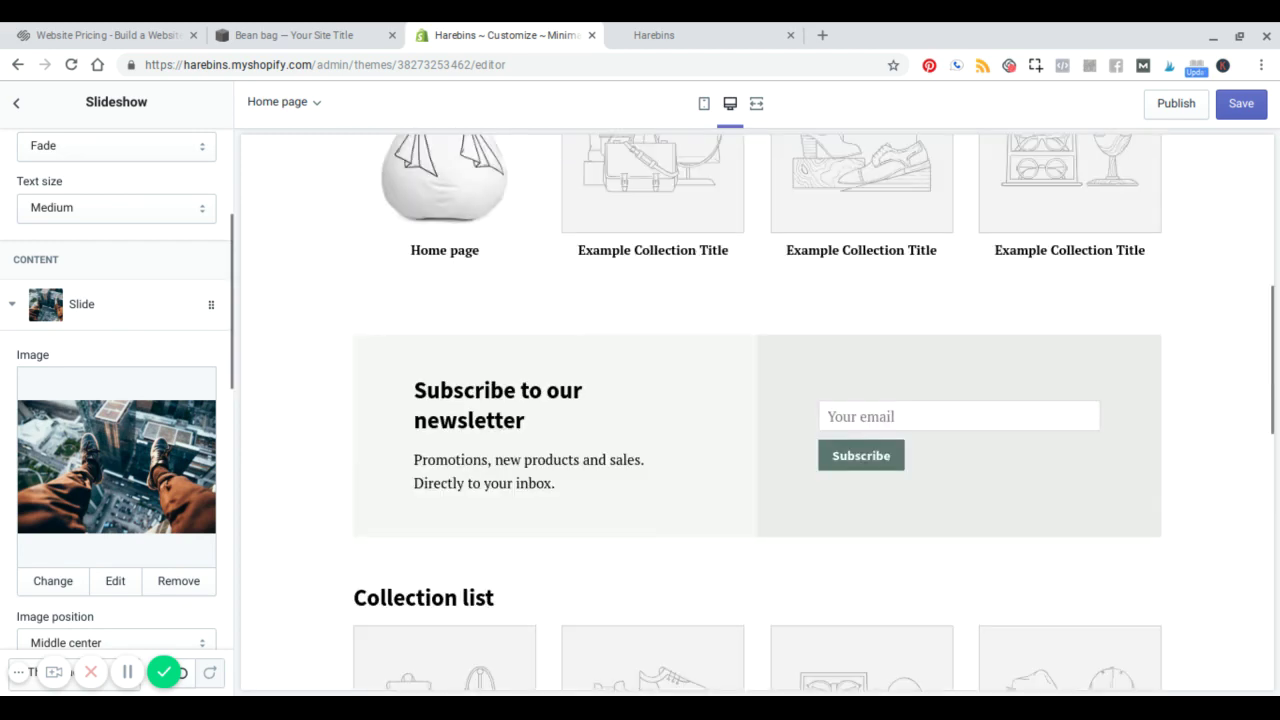
scroll(757, 410, up, 2)
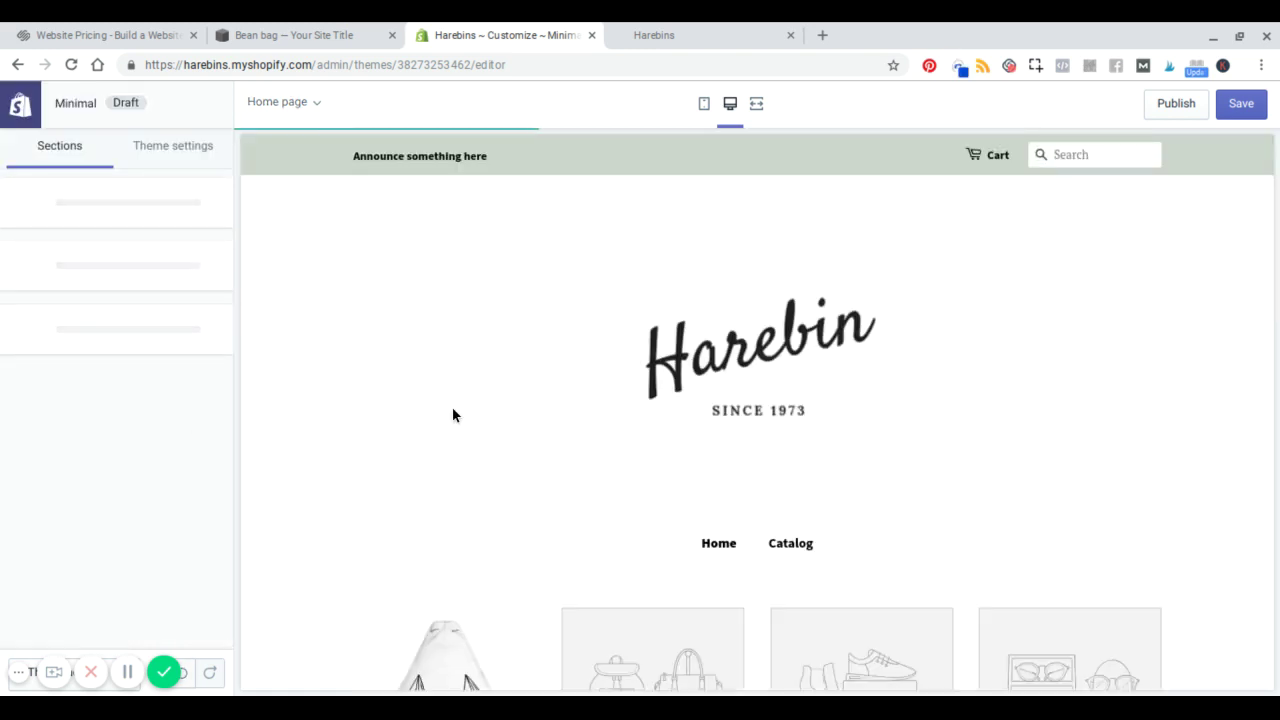
scroll(452, 415, down, 2)
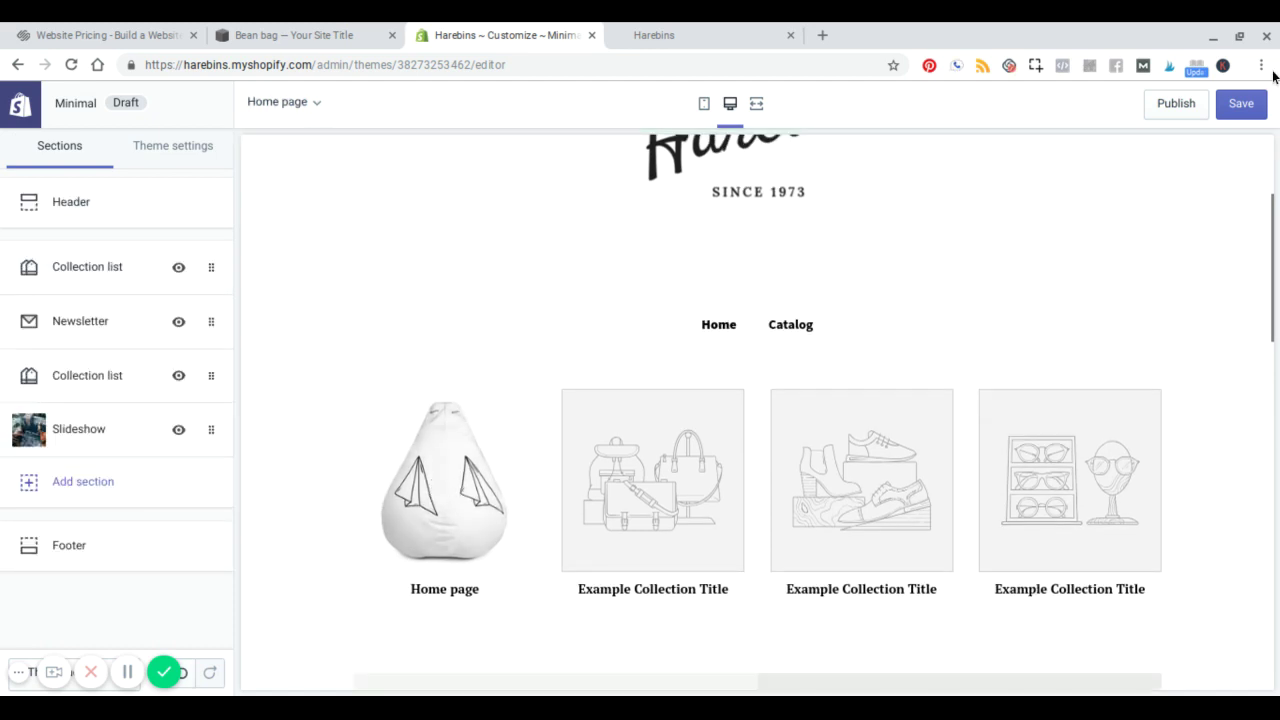
Save the home page changes to the Minimal theme and exit the theme editor to the Shopify admin.
click(1241, 108)
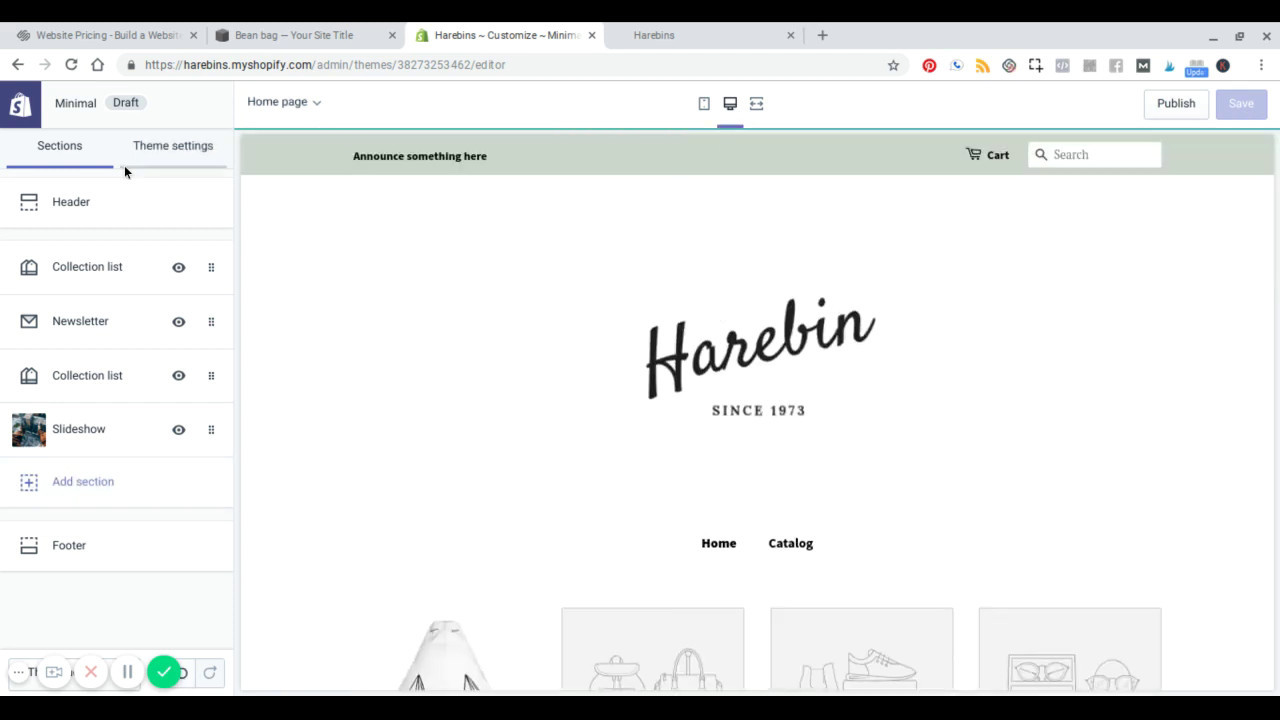
click(21, 107)
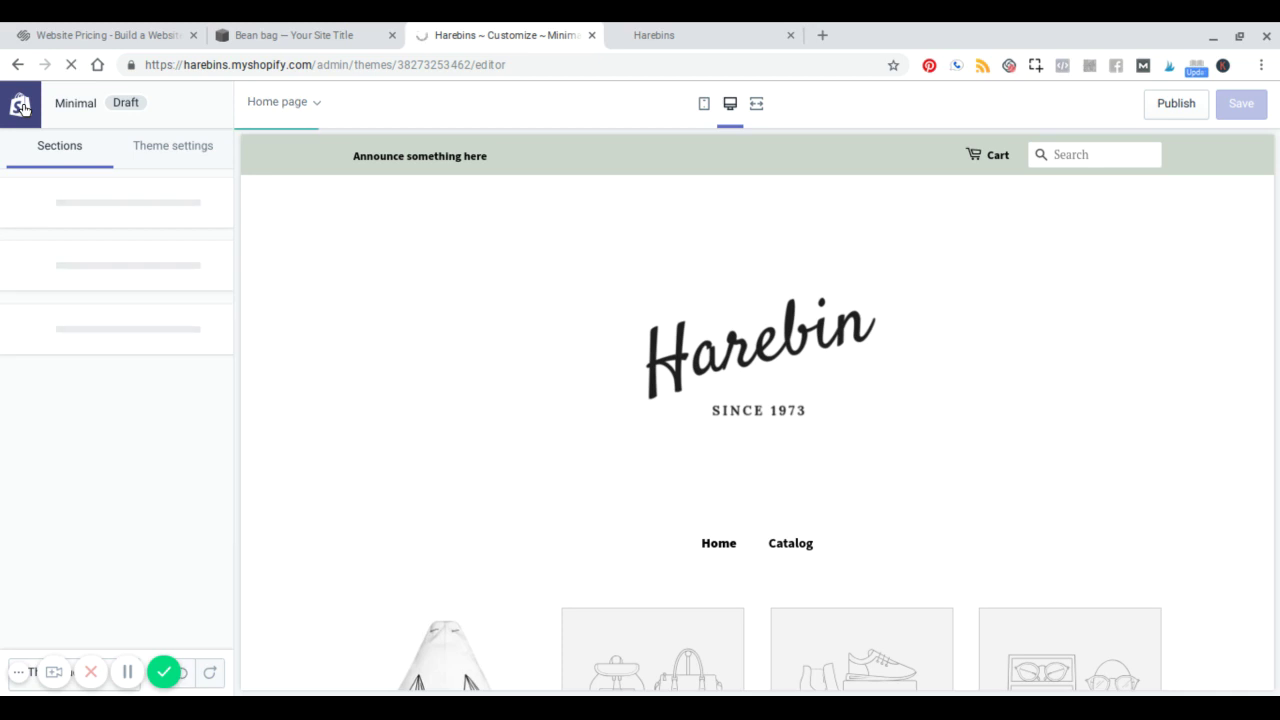
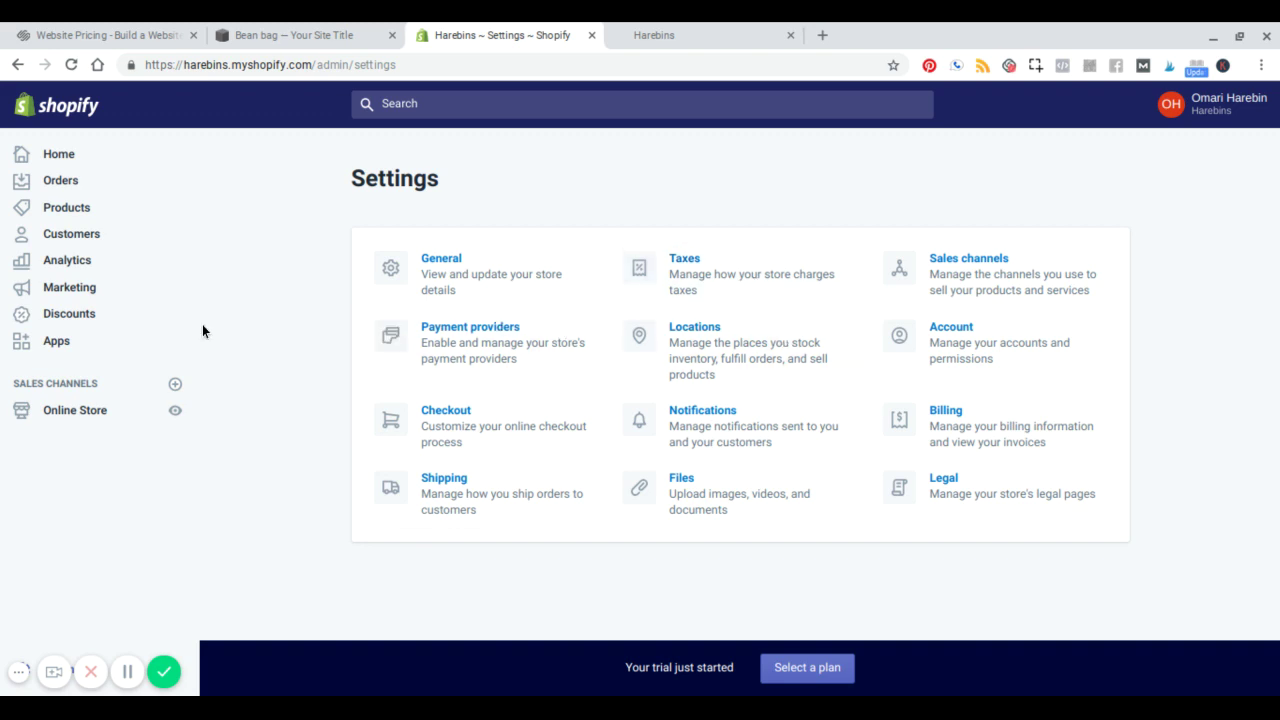
Review the recommended apps on the store's Apps page and open the Shopify App Store.
click(57, 342)
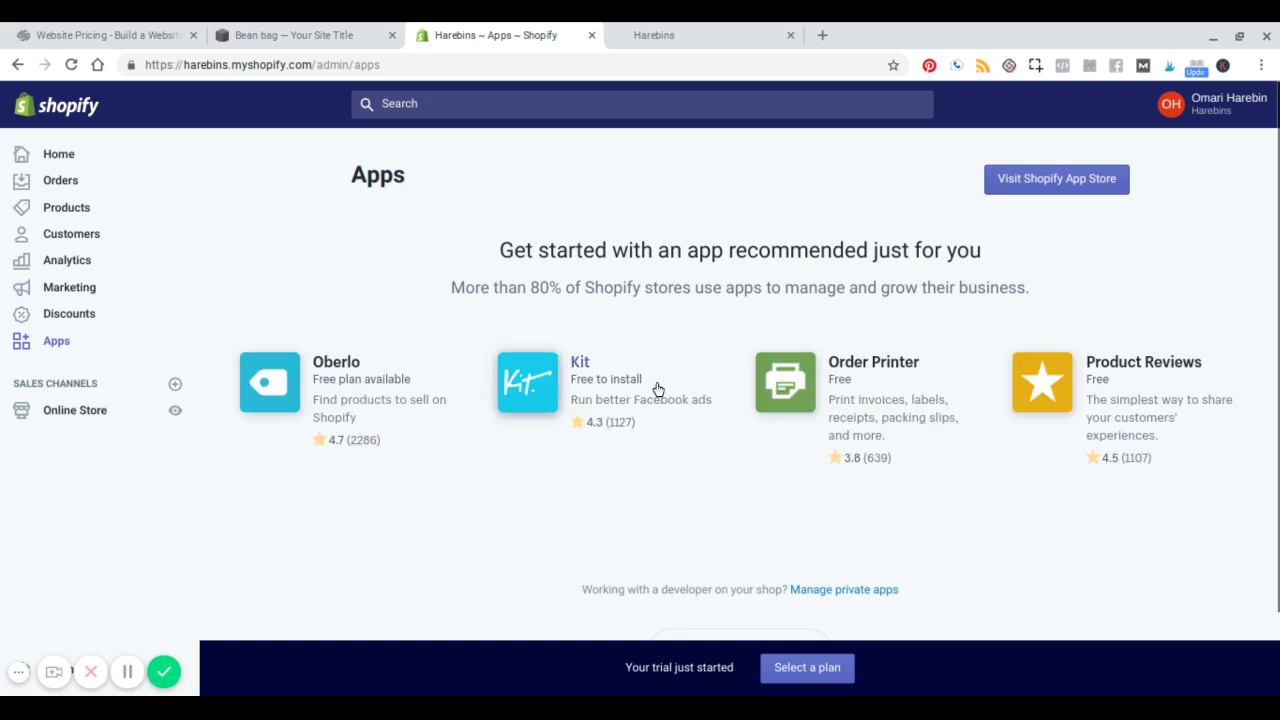
scroll(679, 414, down, 1)
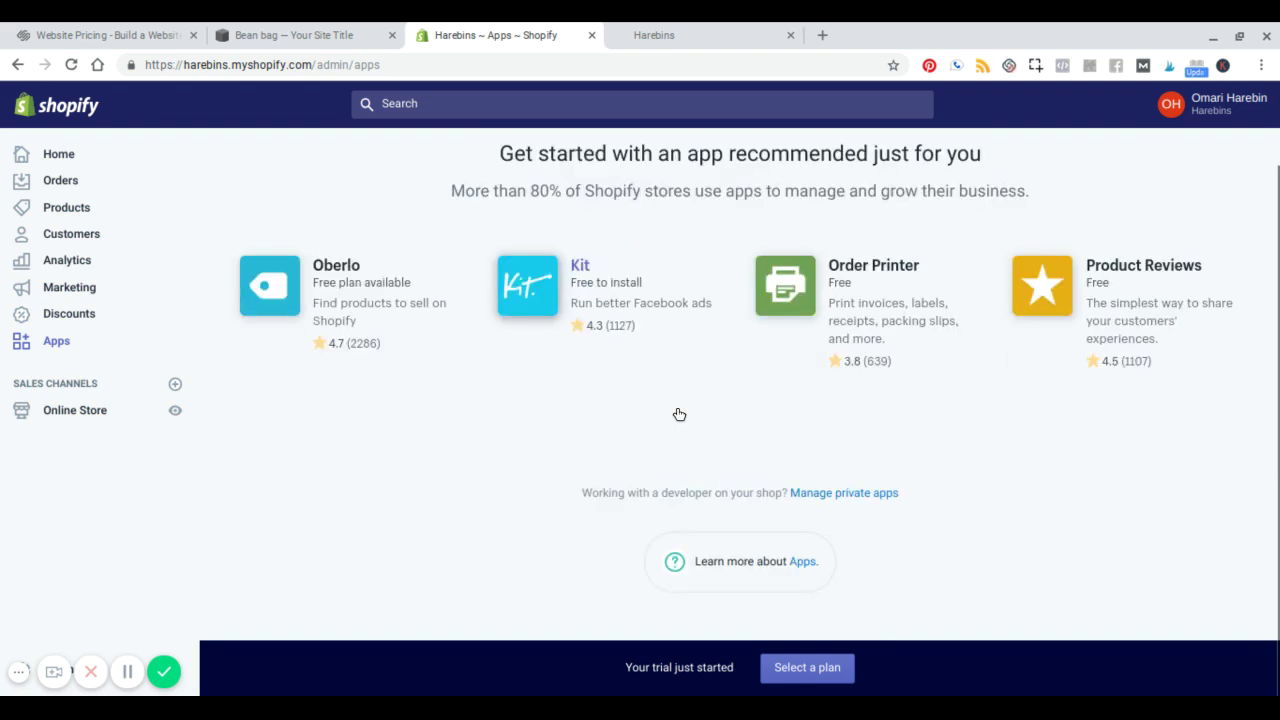
scroll(679, 414, up, 1)
click(1048, 183)
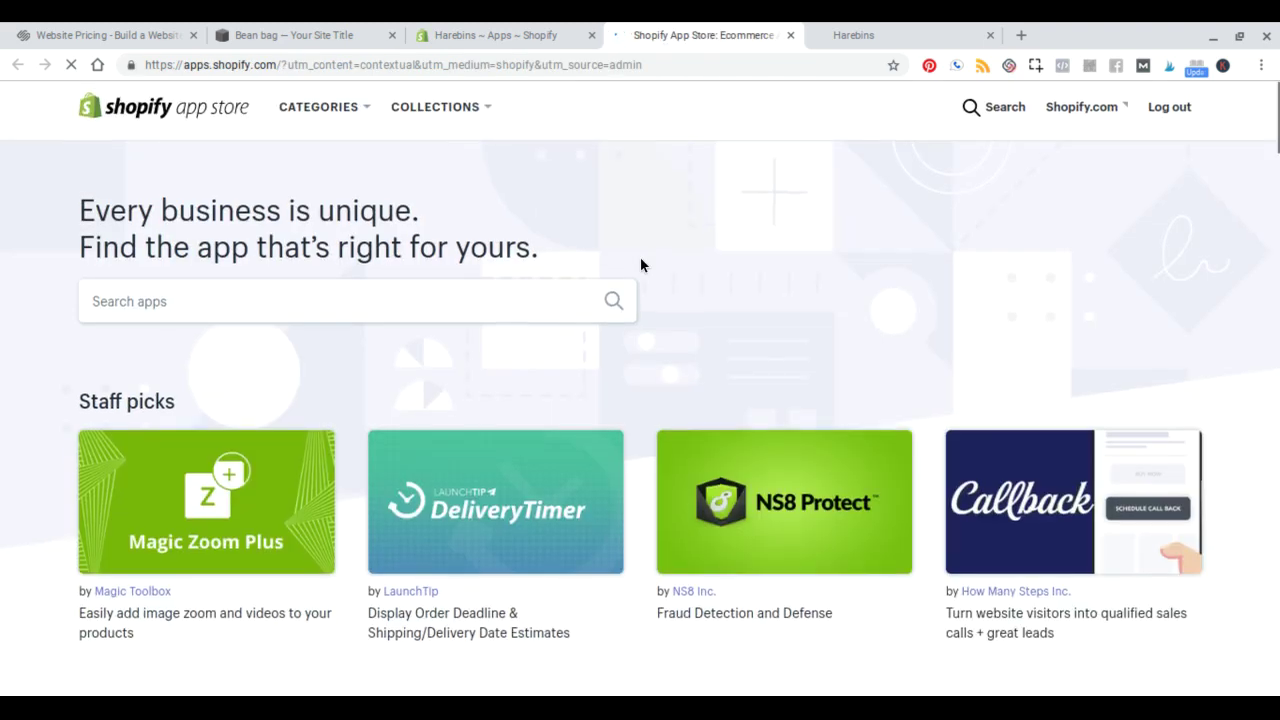
Browse the Shopify App Store's home page sections from staff picks through social proof, upselling, SEO and fulfillment to inventory management.
scroll(641, 265, down, 6)
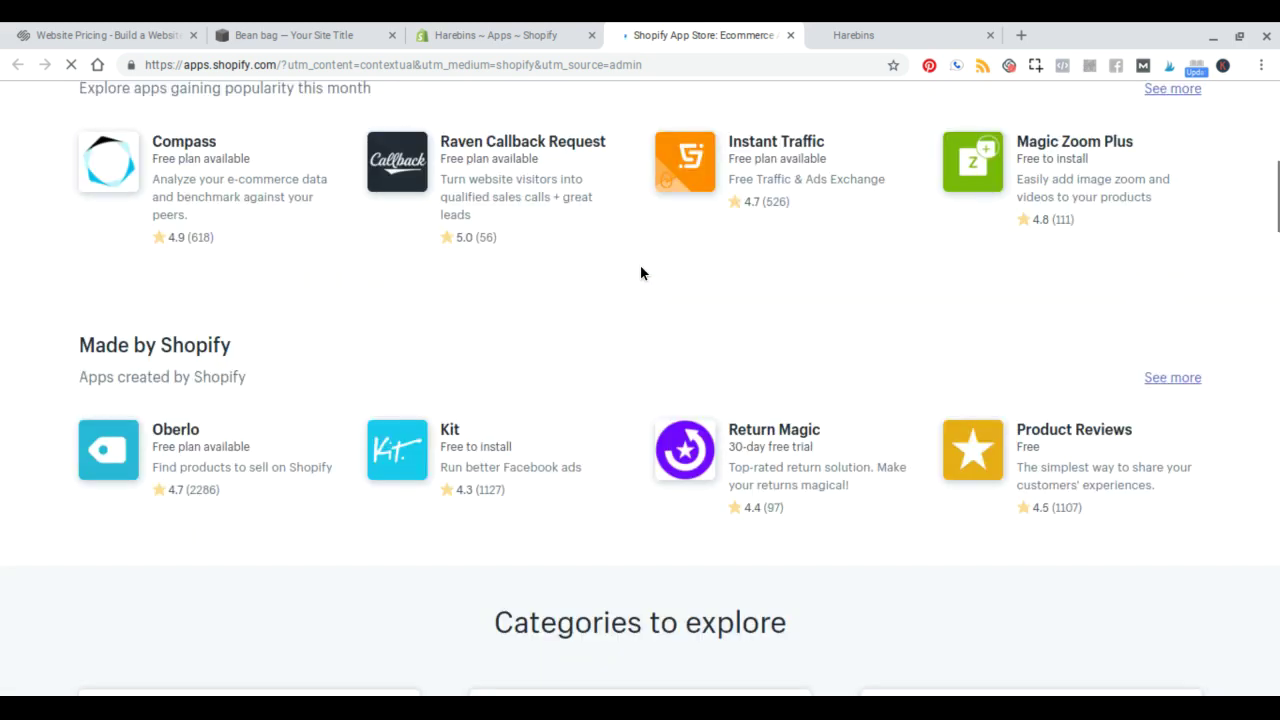
scroll(641, 272, down, 10)
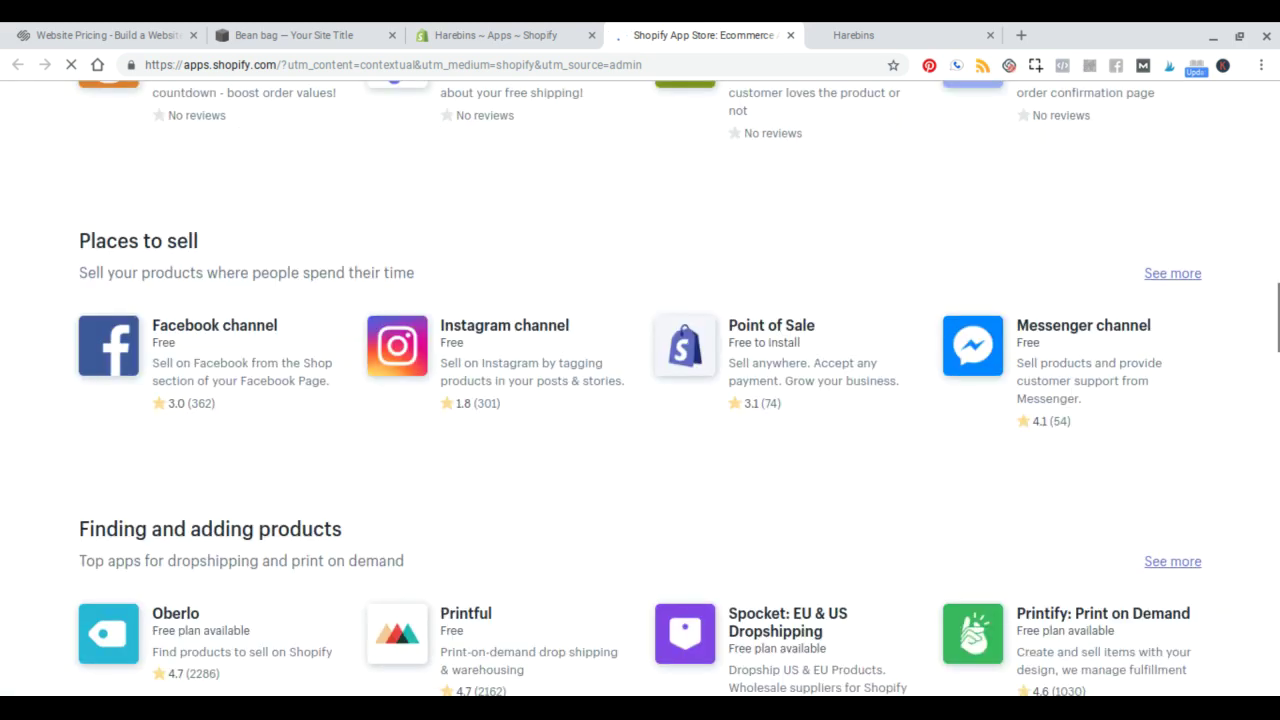
scroll(600, 372, down, 1)
scroll(600, 377, down, 4)
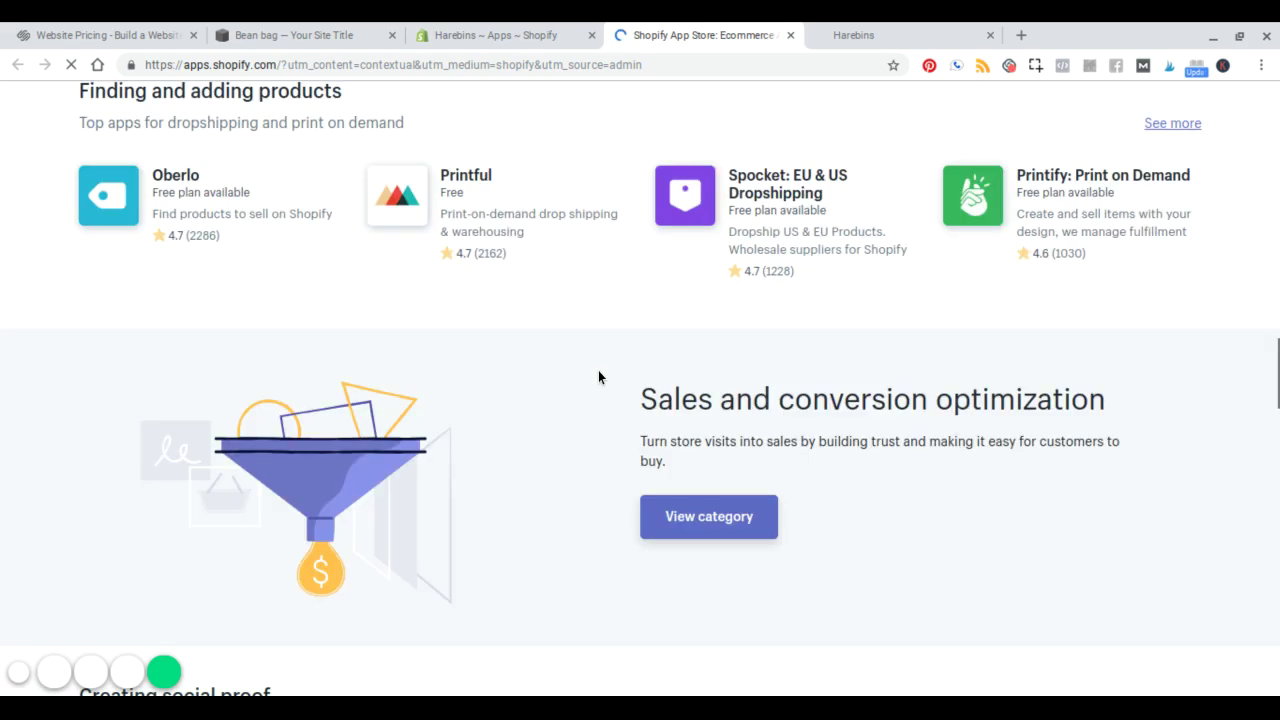
scroll(598, 375, down, 5)
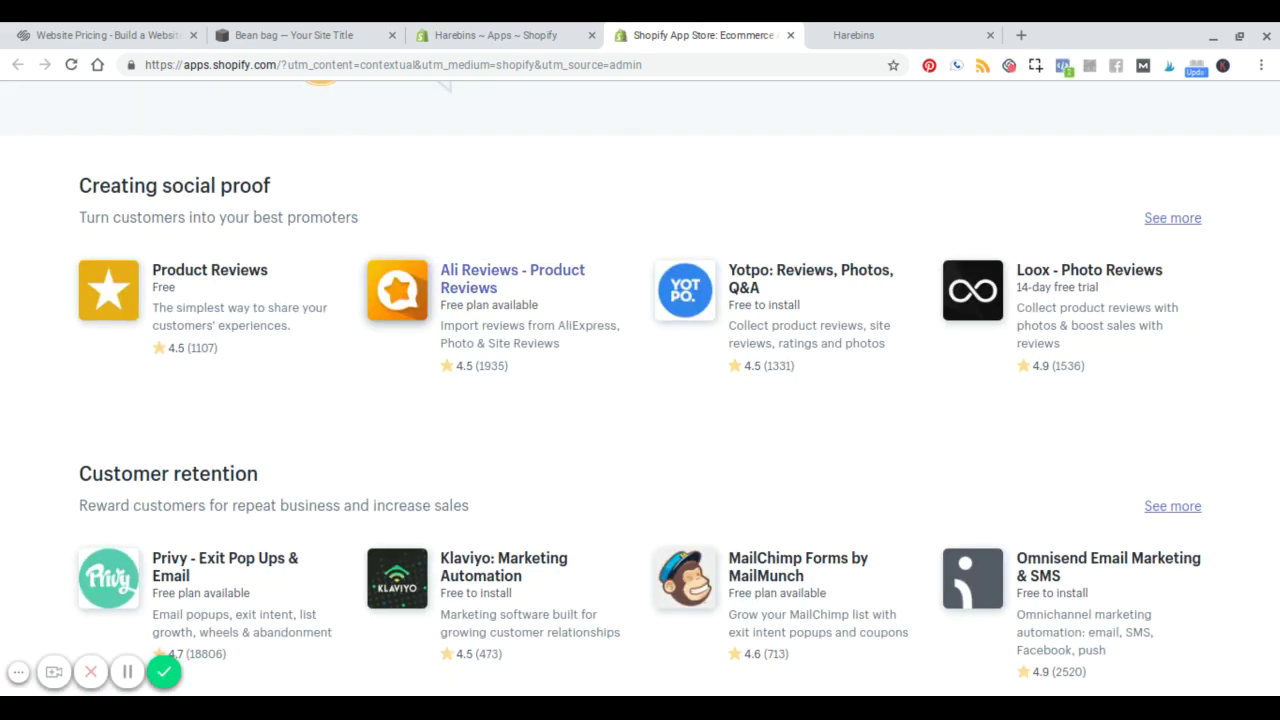
scroll(598, 360, down, 5)
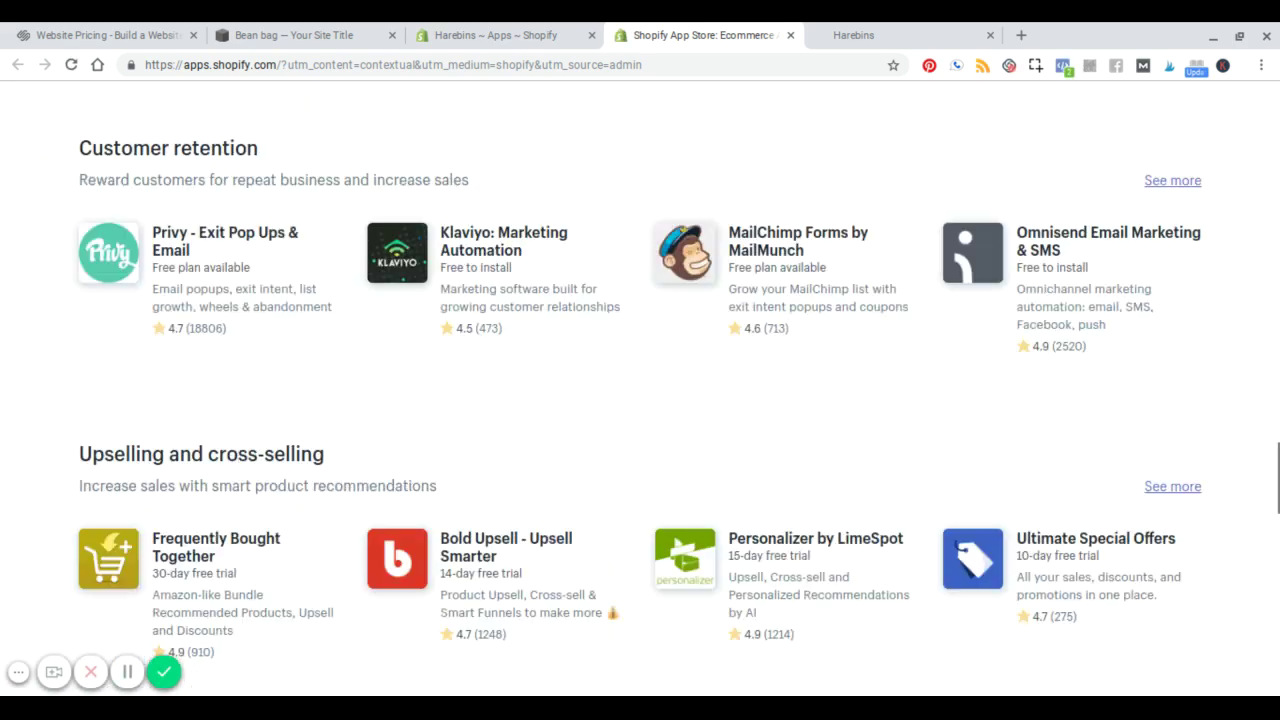
scroll(600, 372, down, 2)
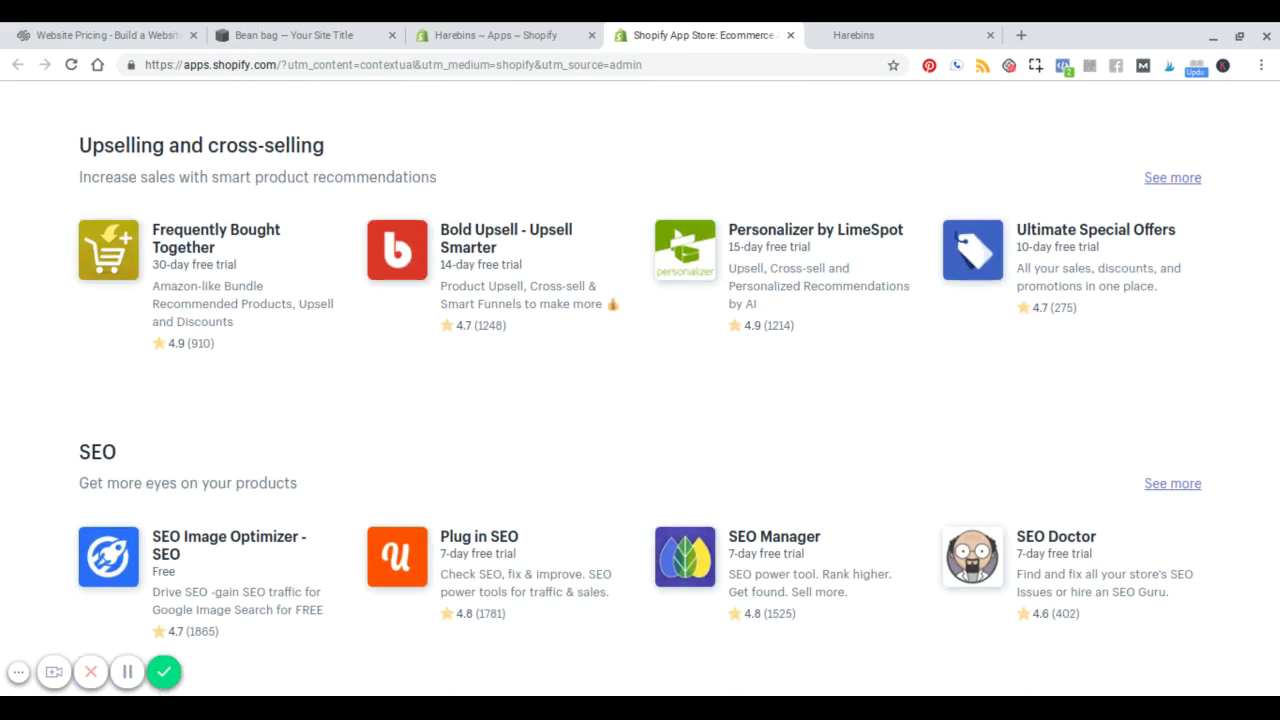
scroll(640, 380, down, 3)
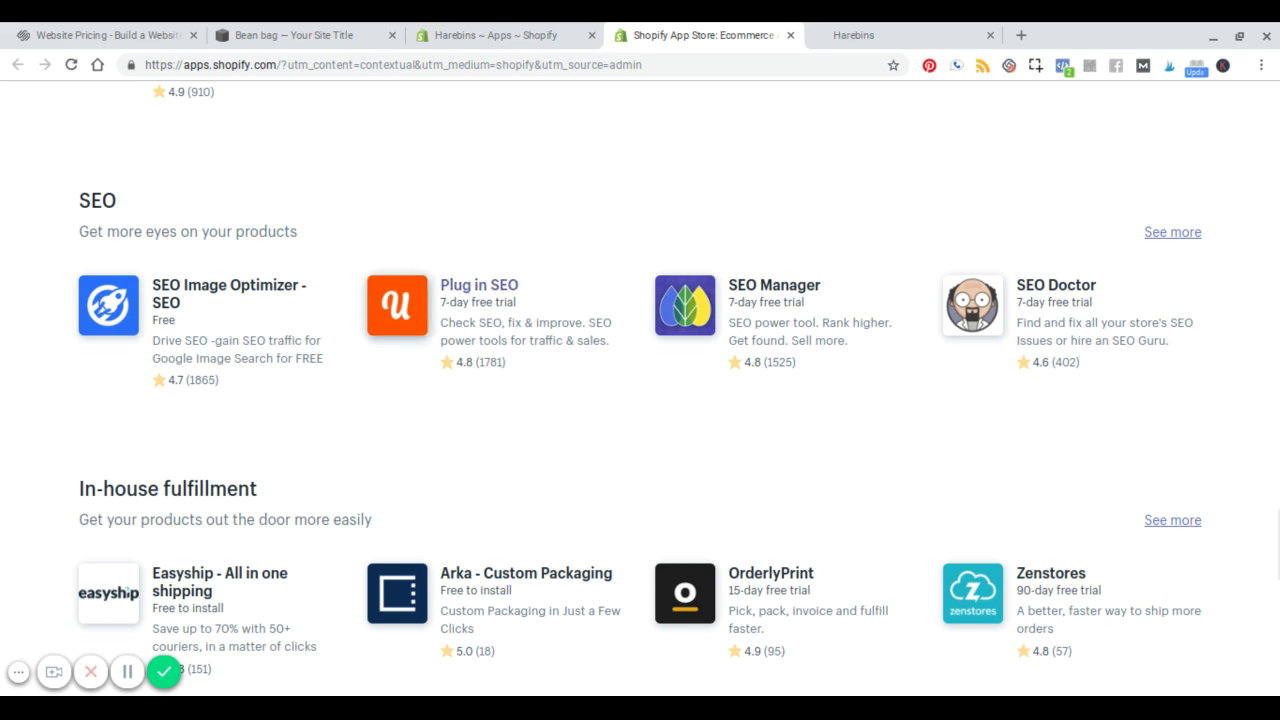
scroll(640, 380, down, 2)
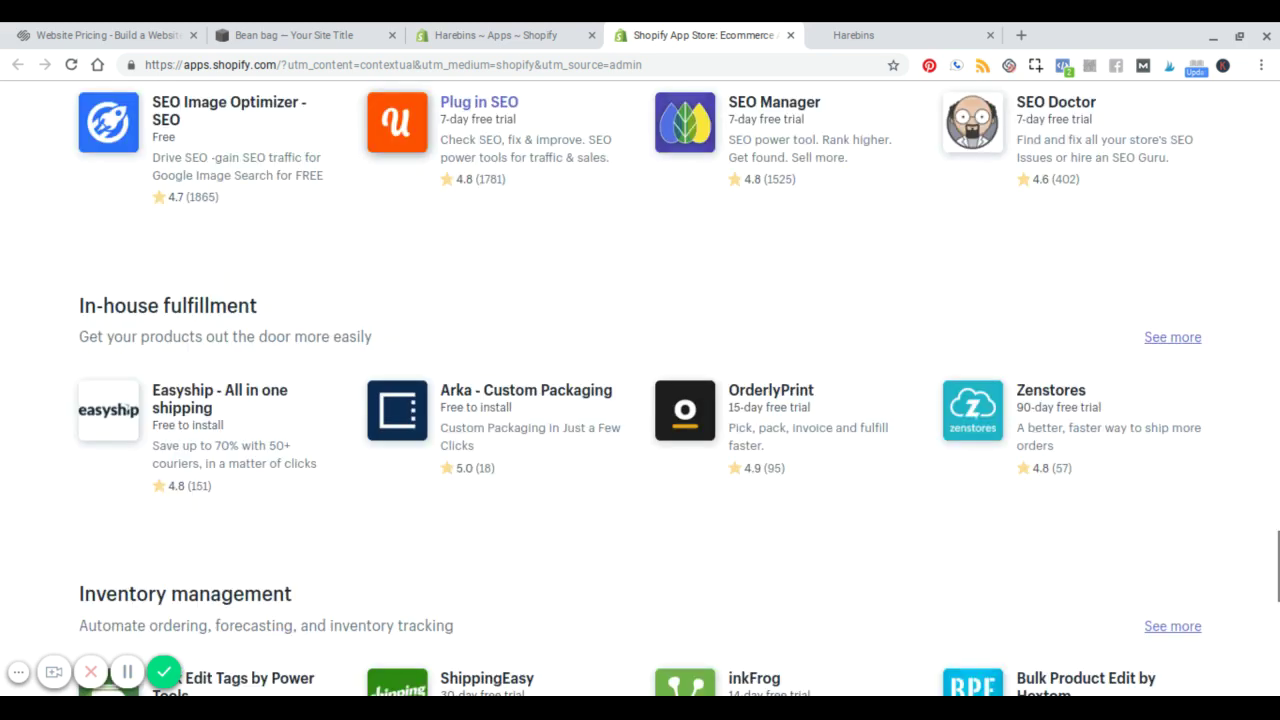
scroll(640, 380, up, 10)
Switch to the Squarespace site editor and look over the Bean bag product page preview.
click(497, 35)
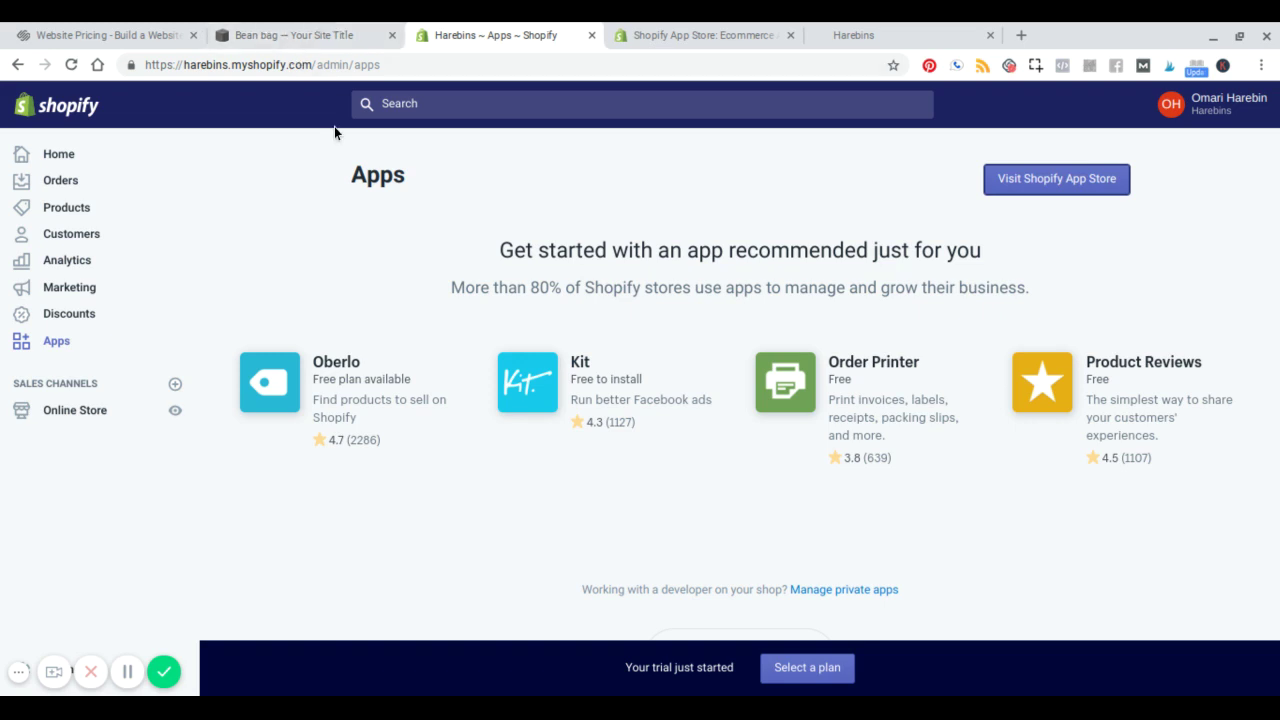
click(287, 35)
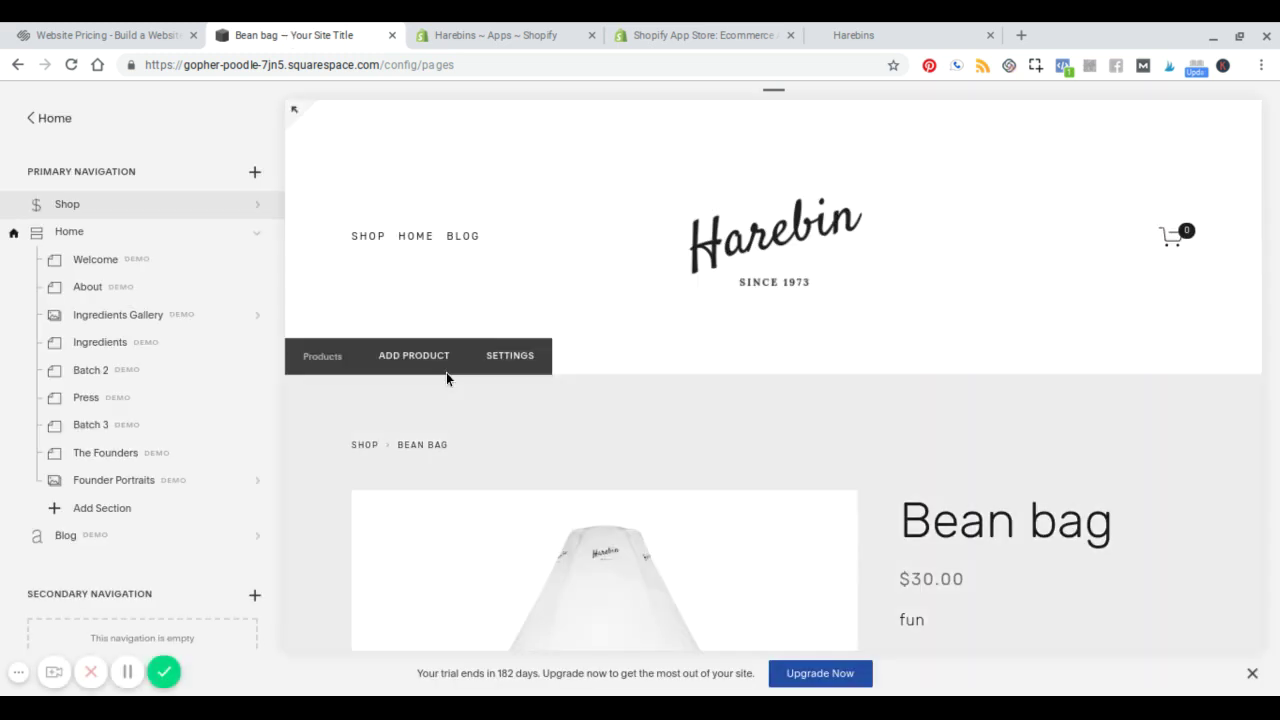
scroll(744, 463, down, 3)
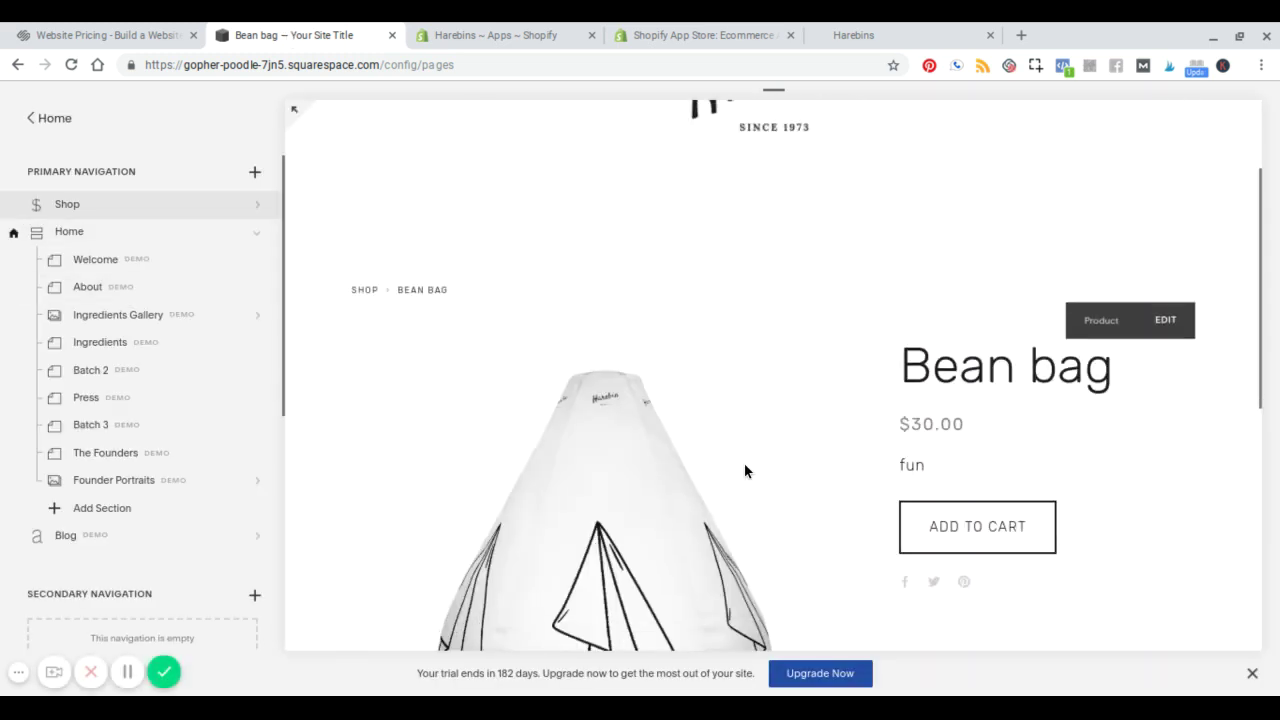
scroll(586, 448, up, 3)
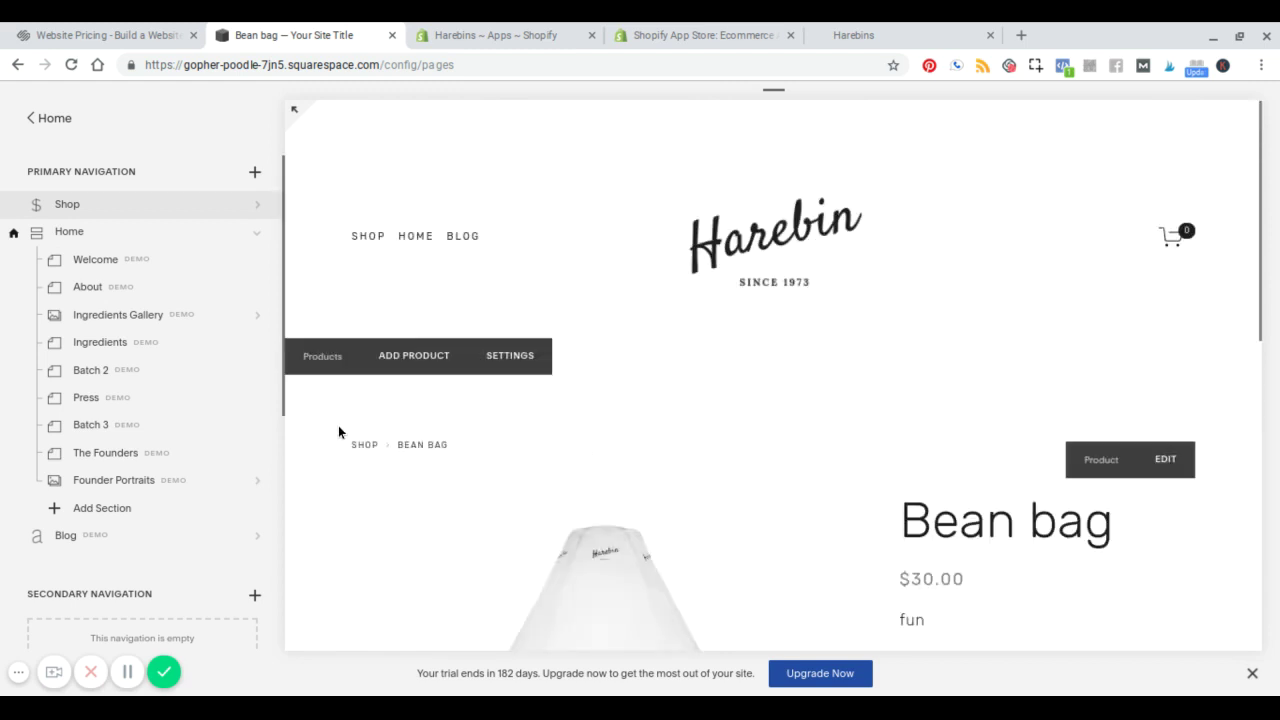
View the Squarespace main menu, reopen Pages and look through the primary, secondary and footer navigation lists.
click(22, 118)
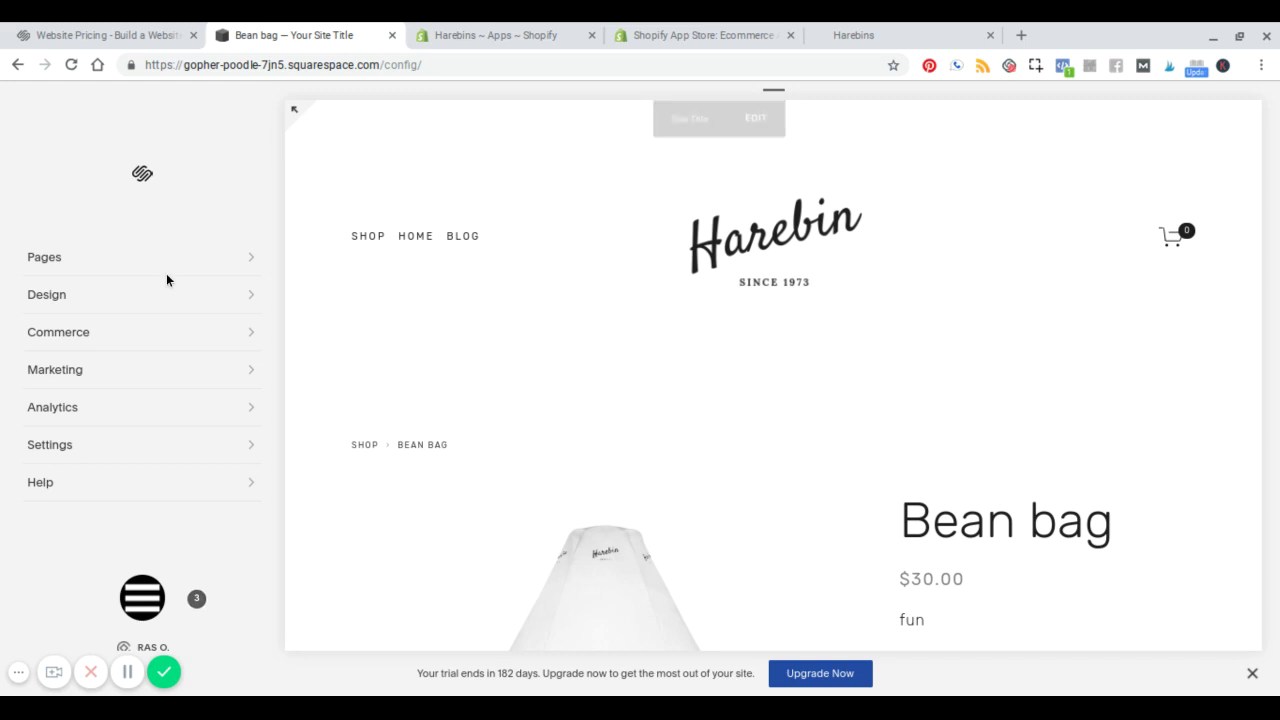
click(43, 258)
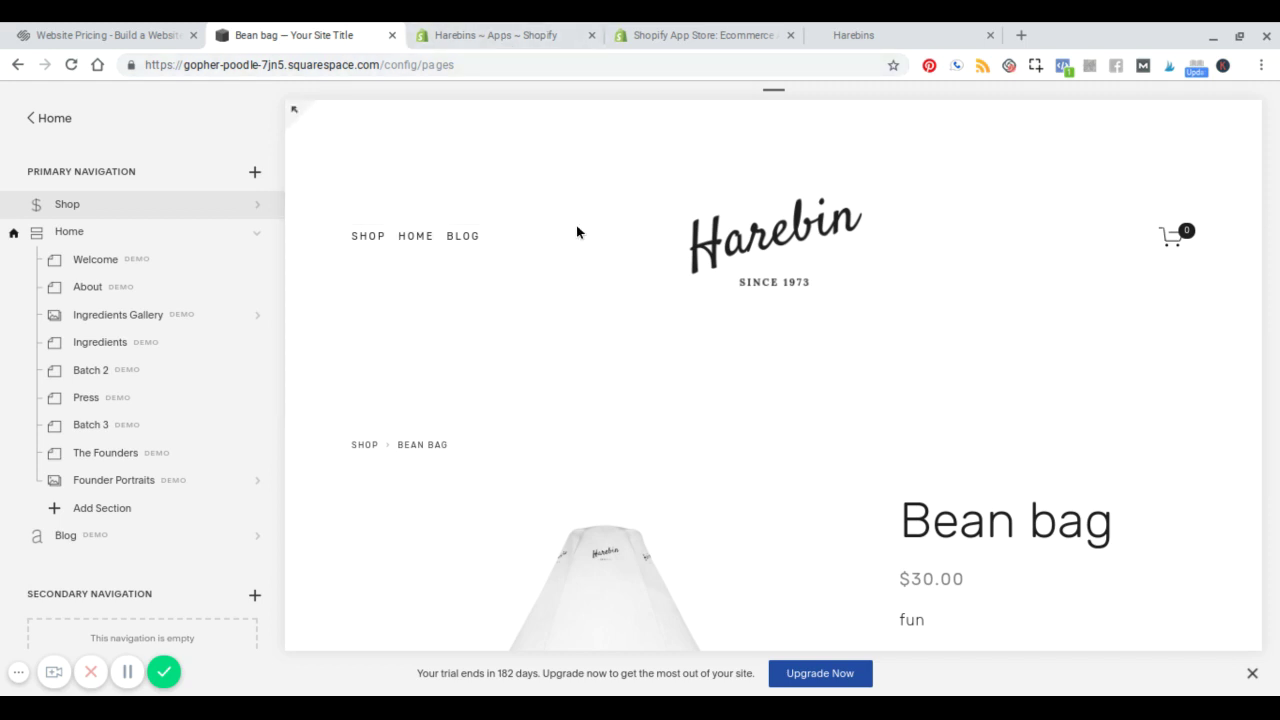
scroll(155, 290, down, 5)
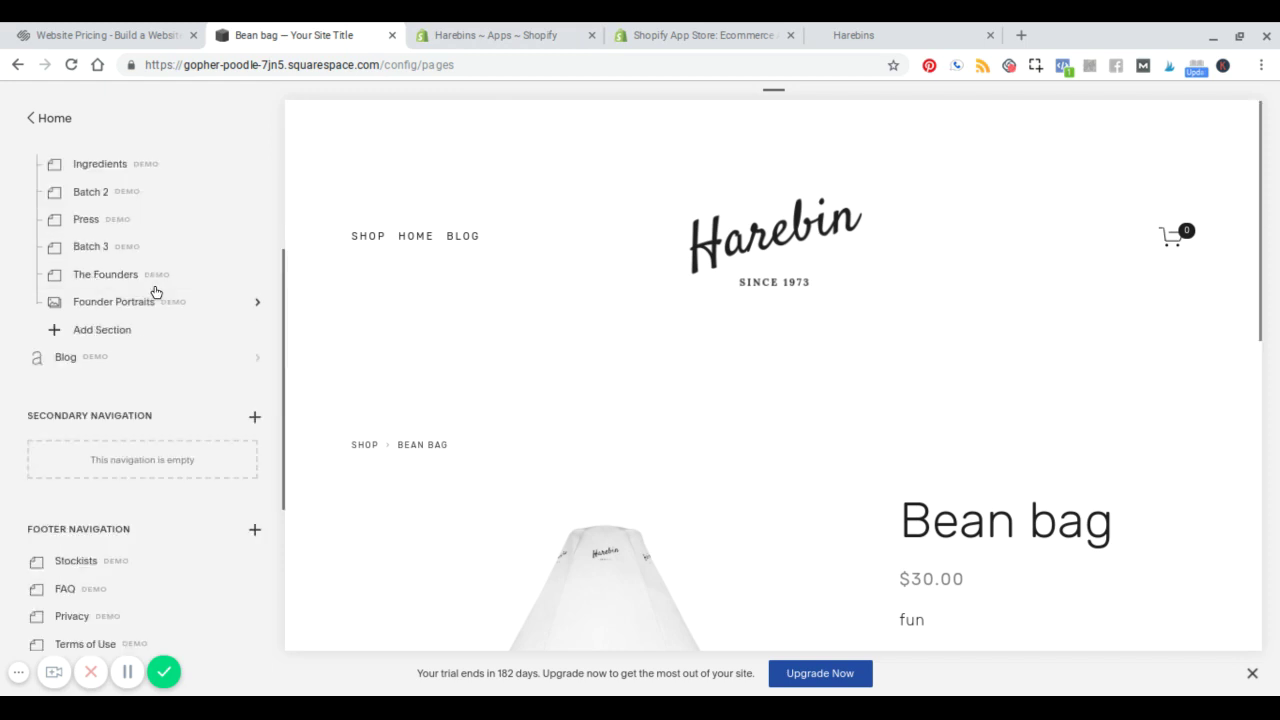
scroll(155, 290, up, 5)
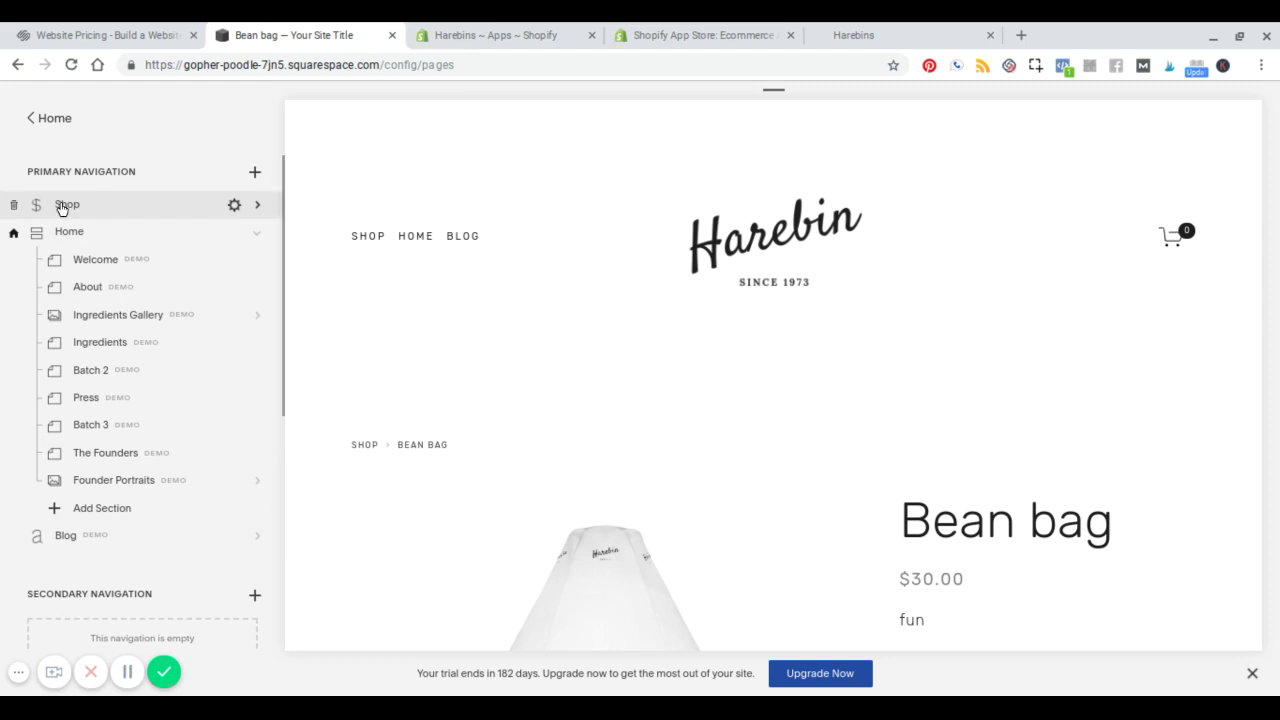
Open the Shop page's product list, examine the bean bag item and return to the pages list.
click(62, 208)
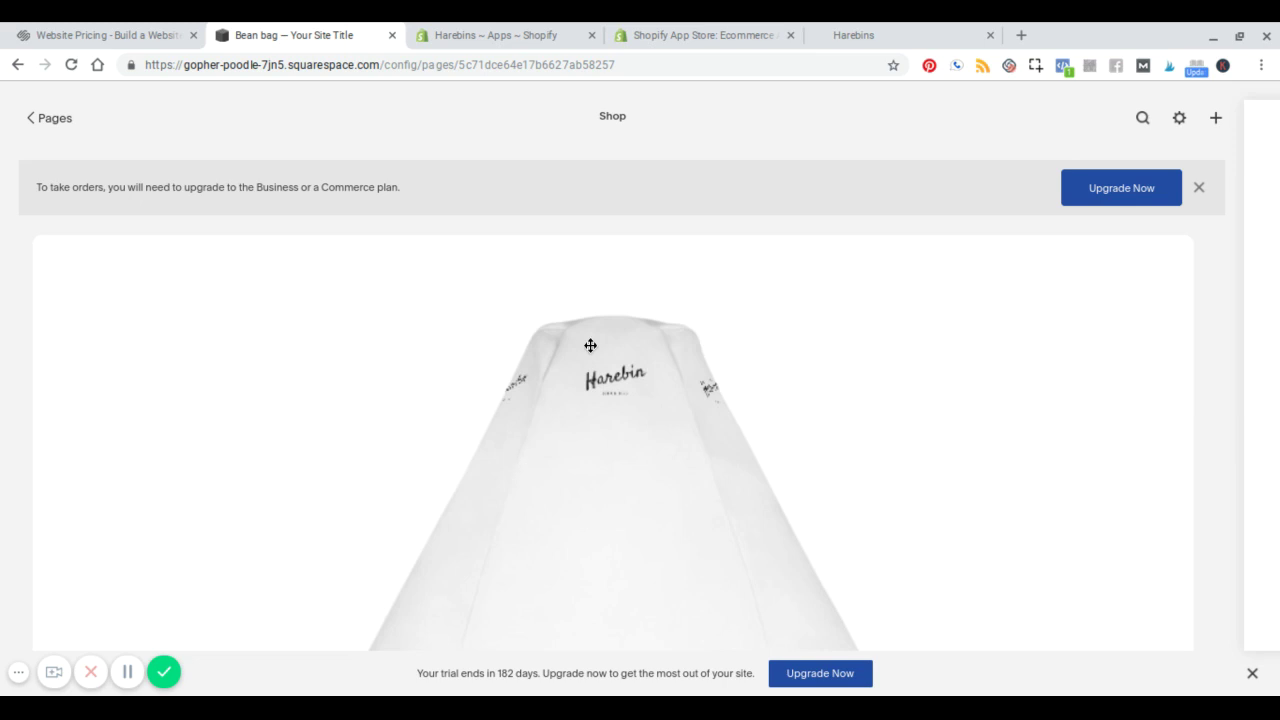
scroll(457, 377, down, 5)
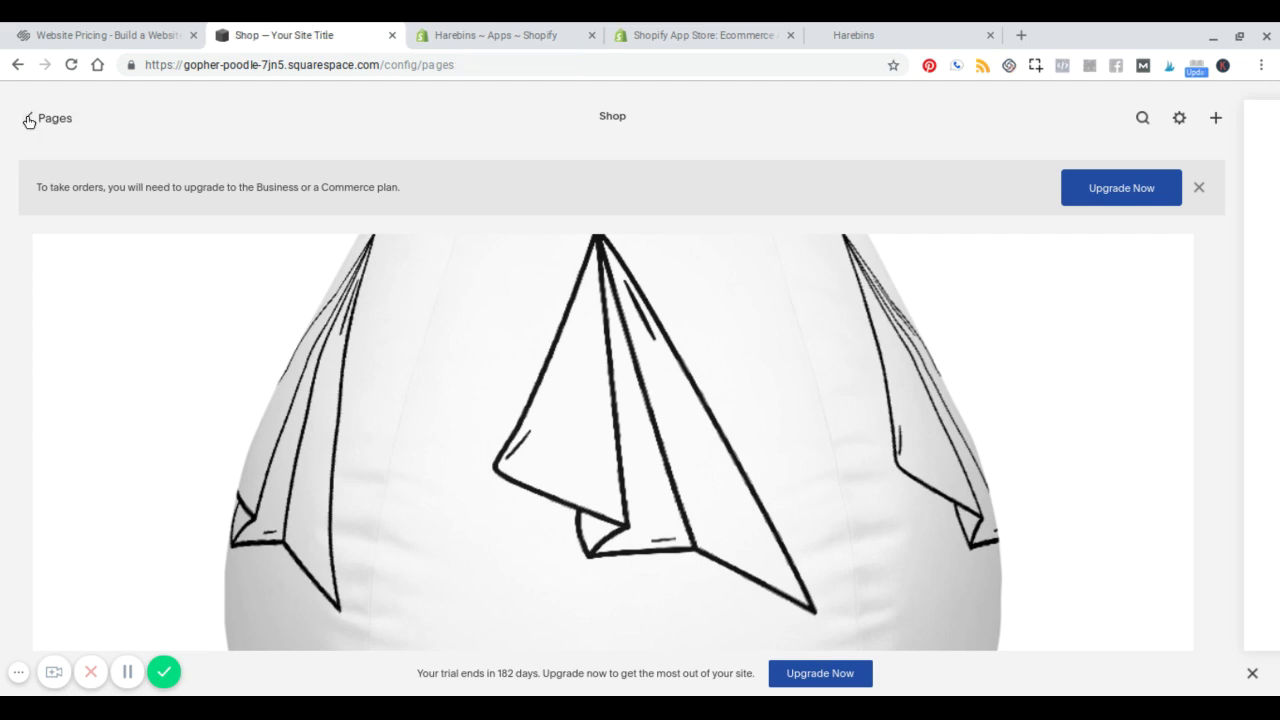
click(29, 120)
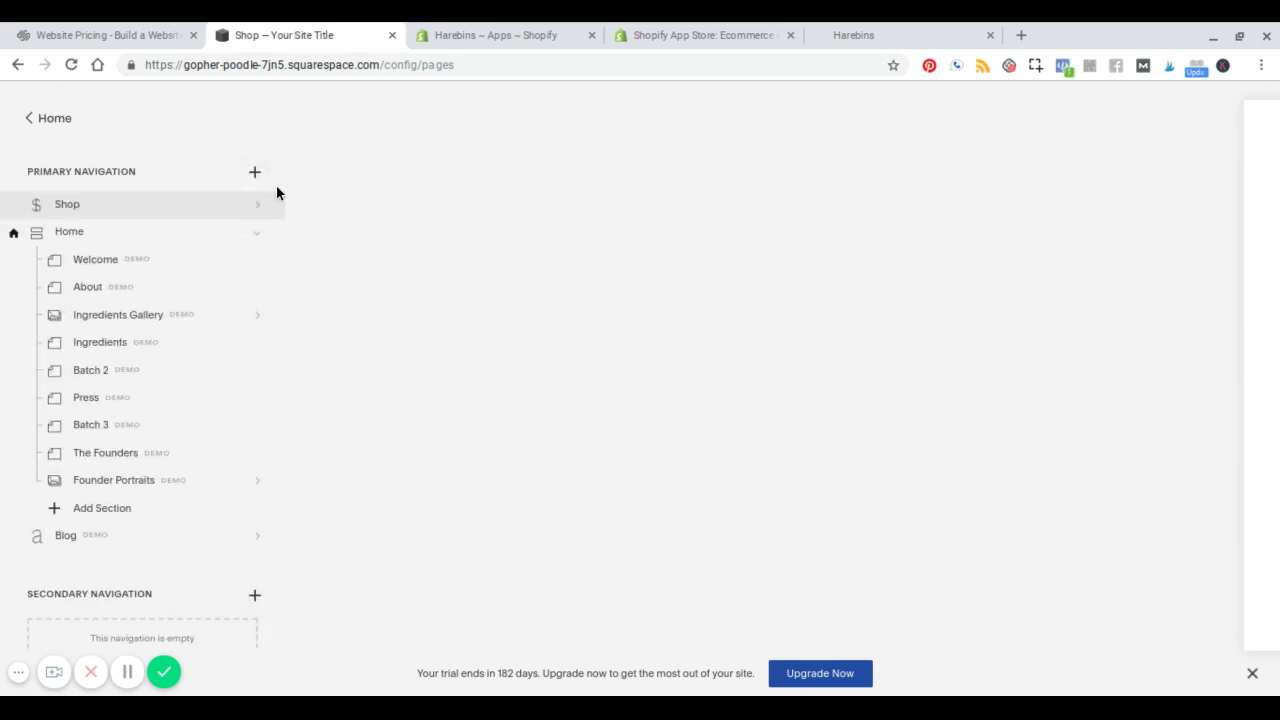
Look over the Shop page preview from the header and bean bag product down to the footer.
scroll(758, 412, down, 2)
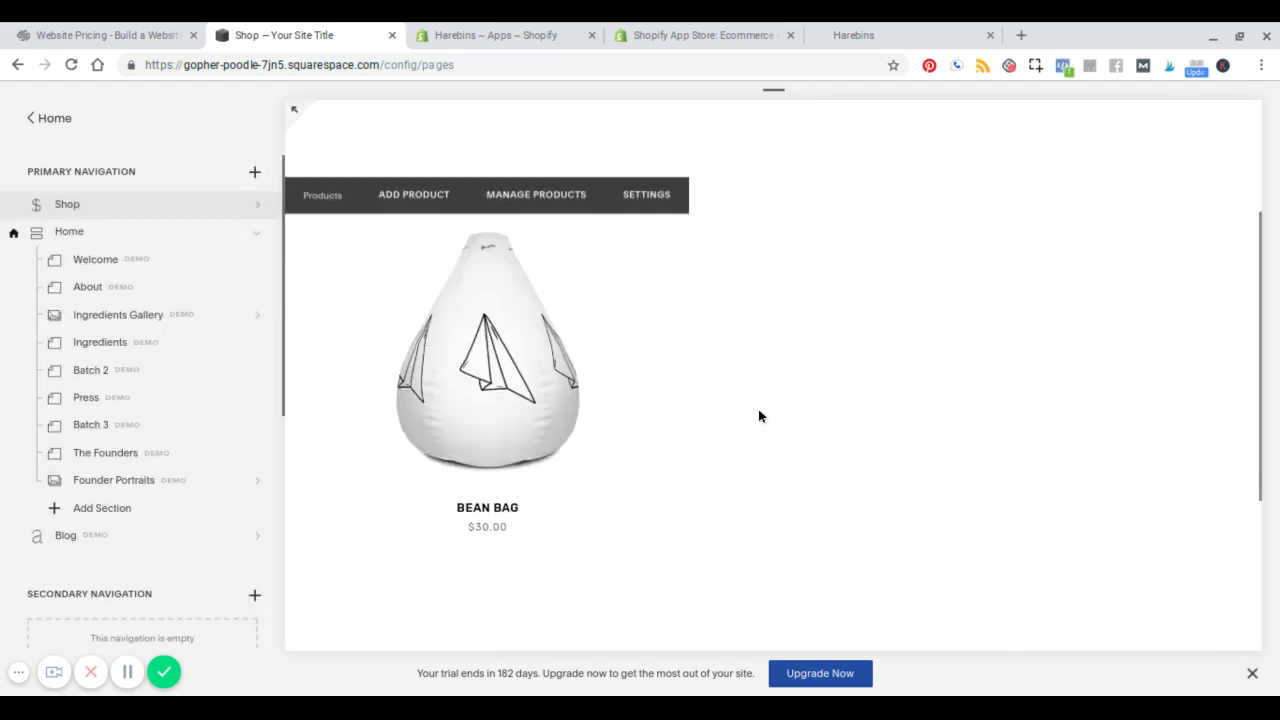
scroll(786, 437, down, 3)
scroll(786, 437, up, 10)
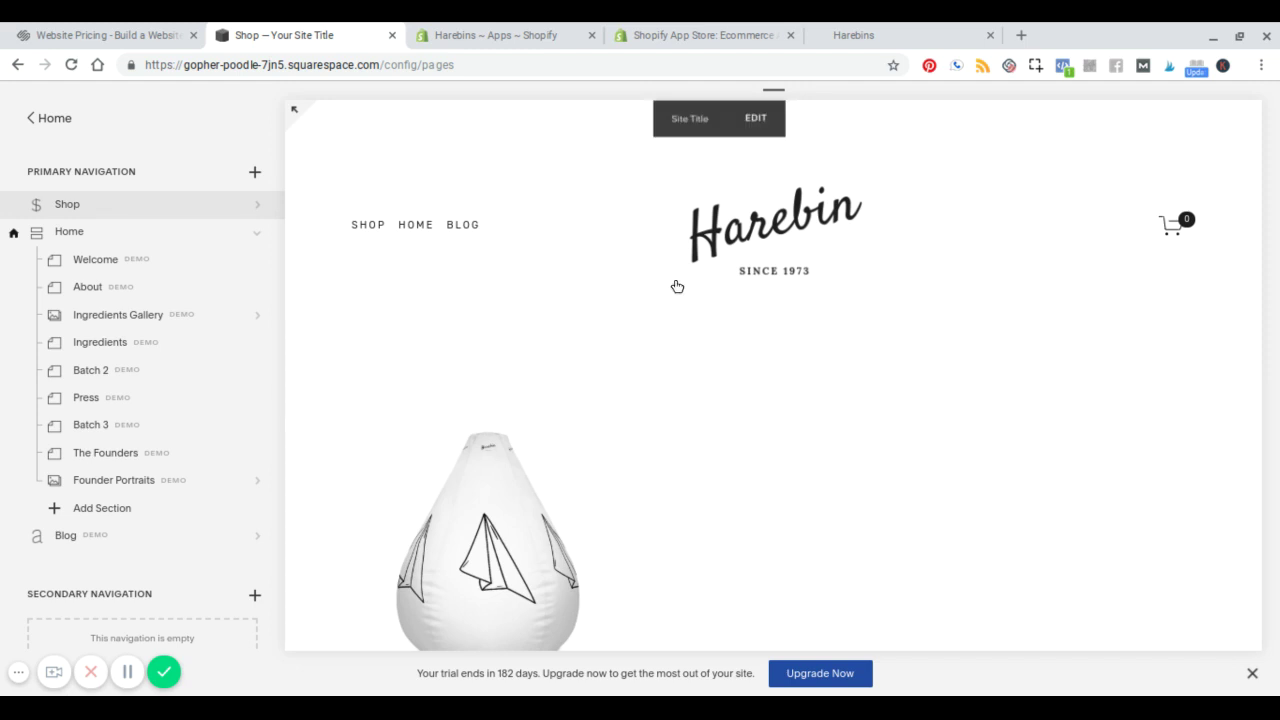
scroll(685, 460, down, 3)
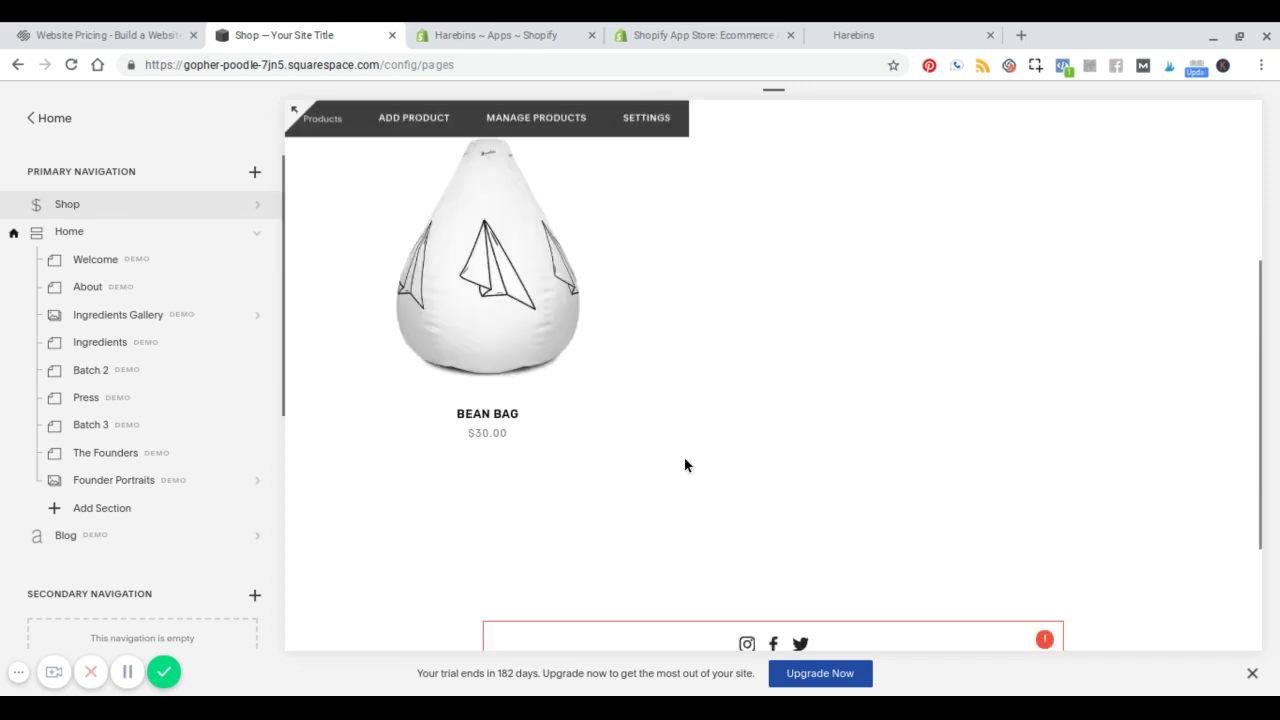
scroll(685, 460, up, 3)
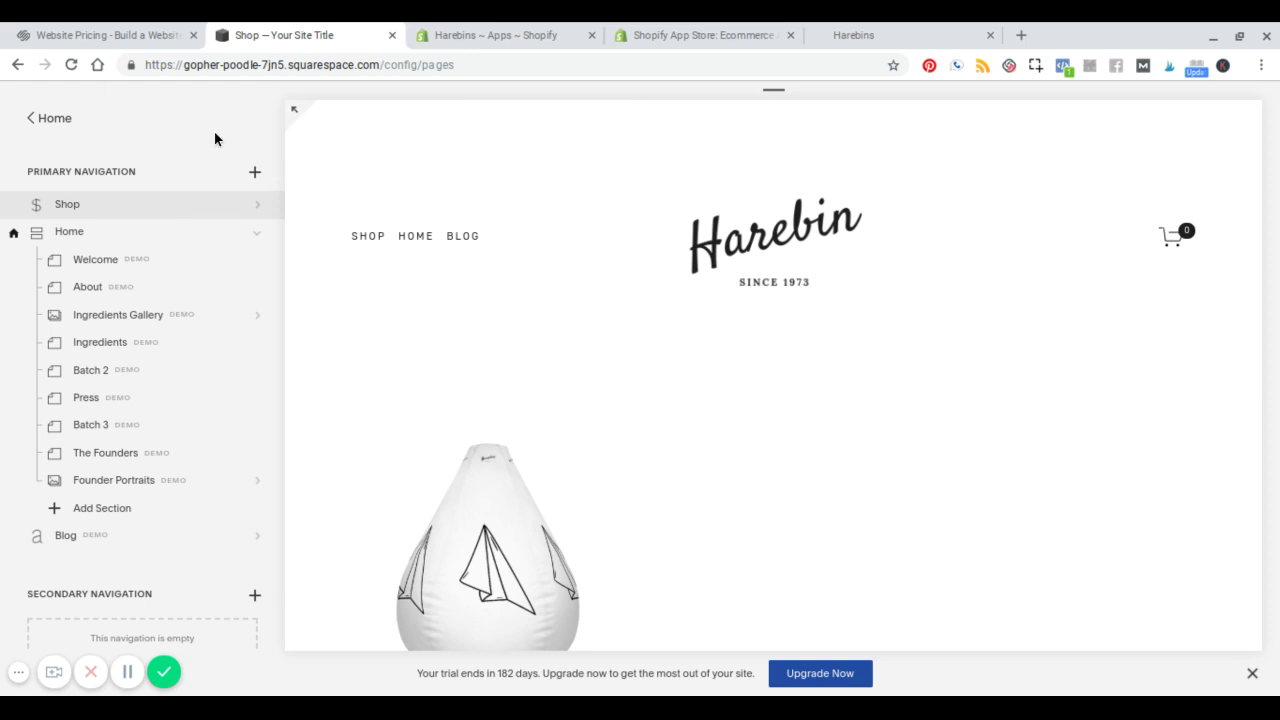
Open the site's Design settings and compare the available options with the Shop page preview.
click(38, 121)
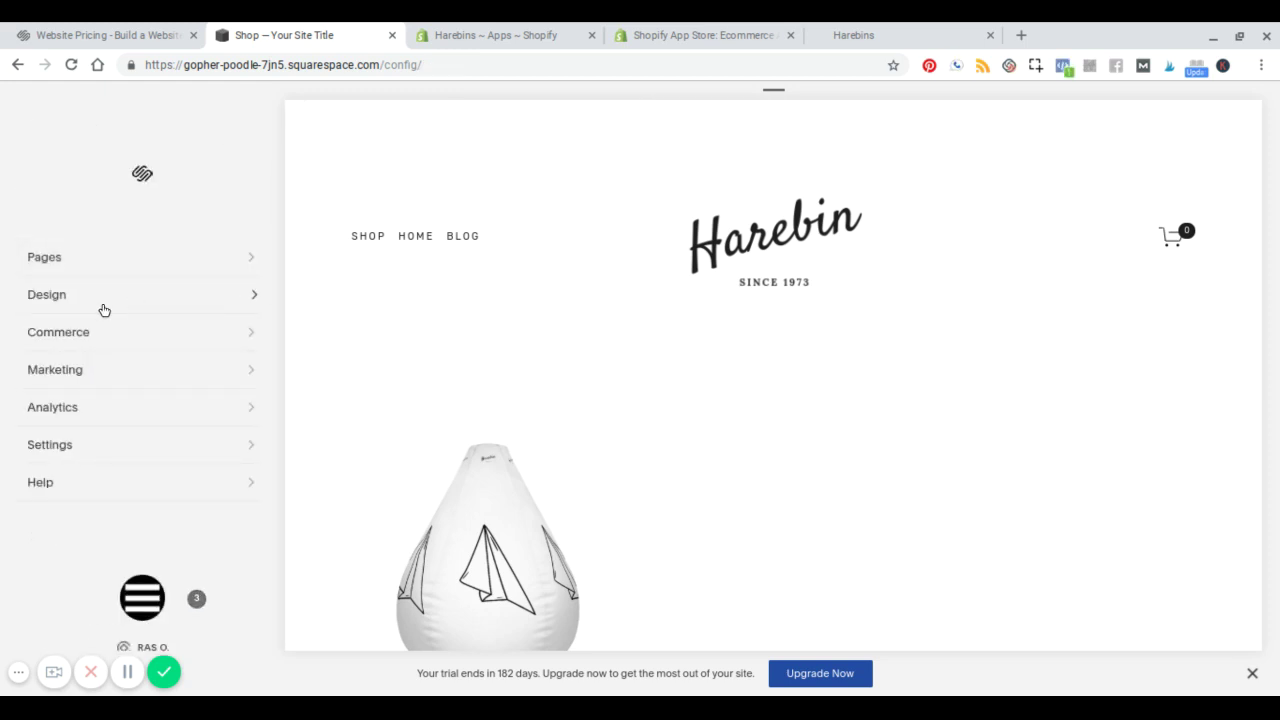
click(54, 297)
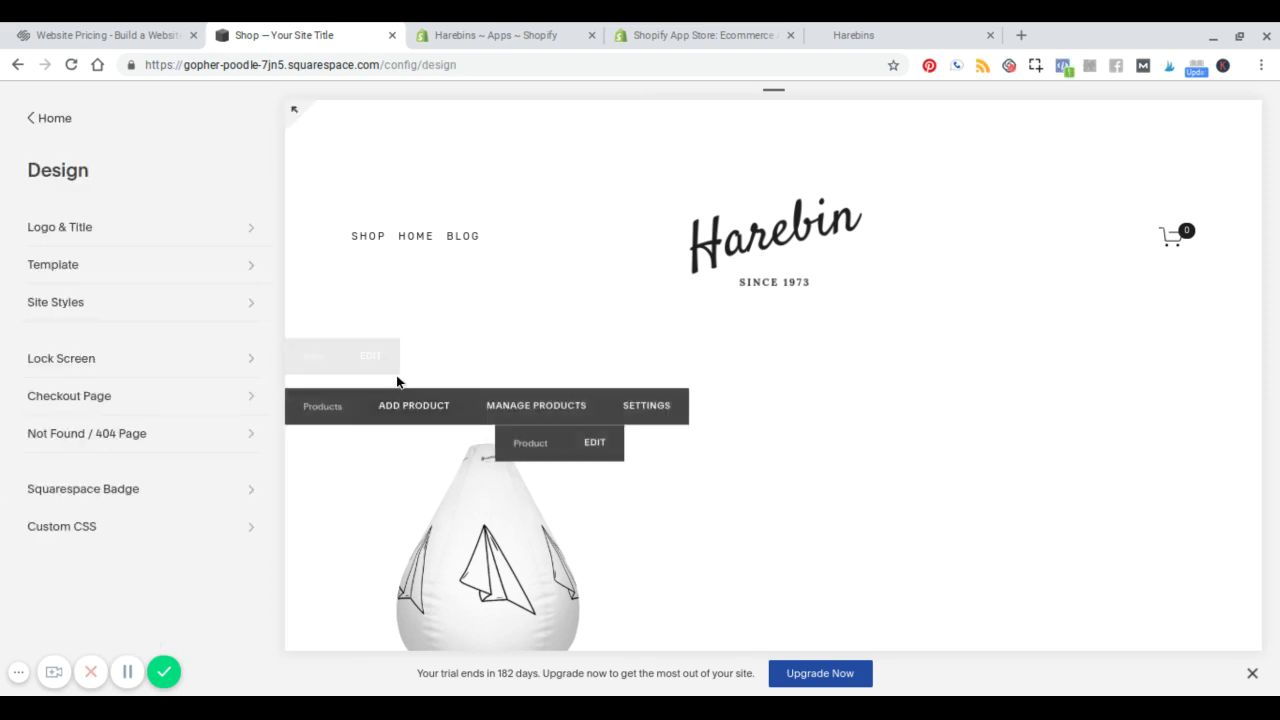
scroll(500, 450, down, 3)
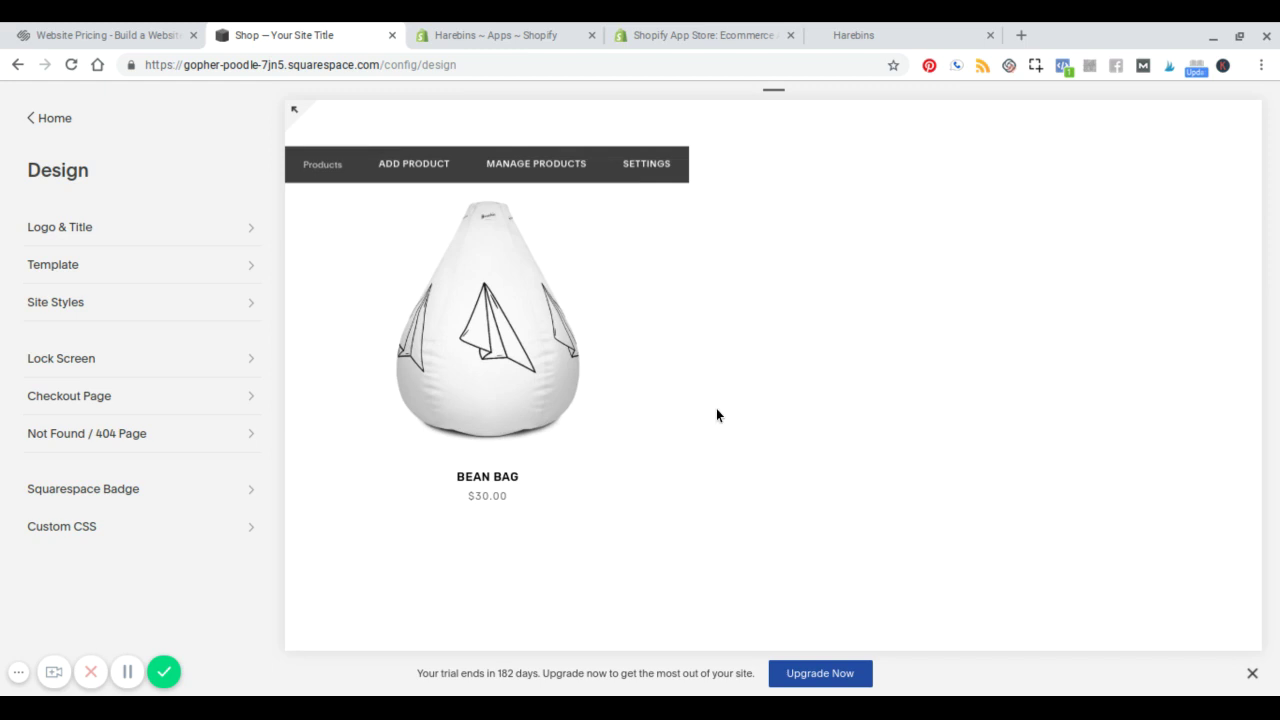
scroll(717, 415, up, 2)
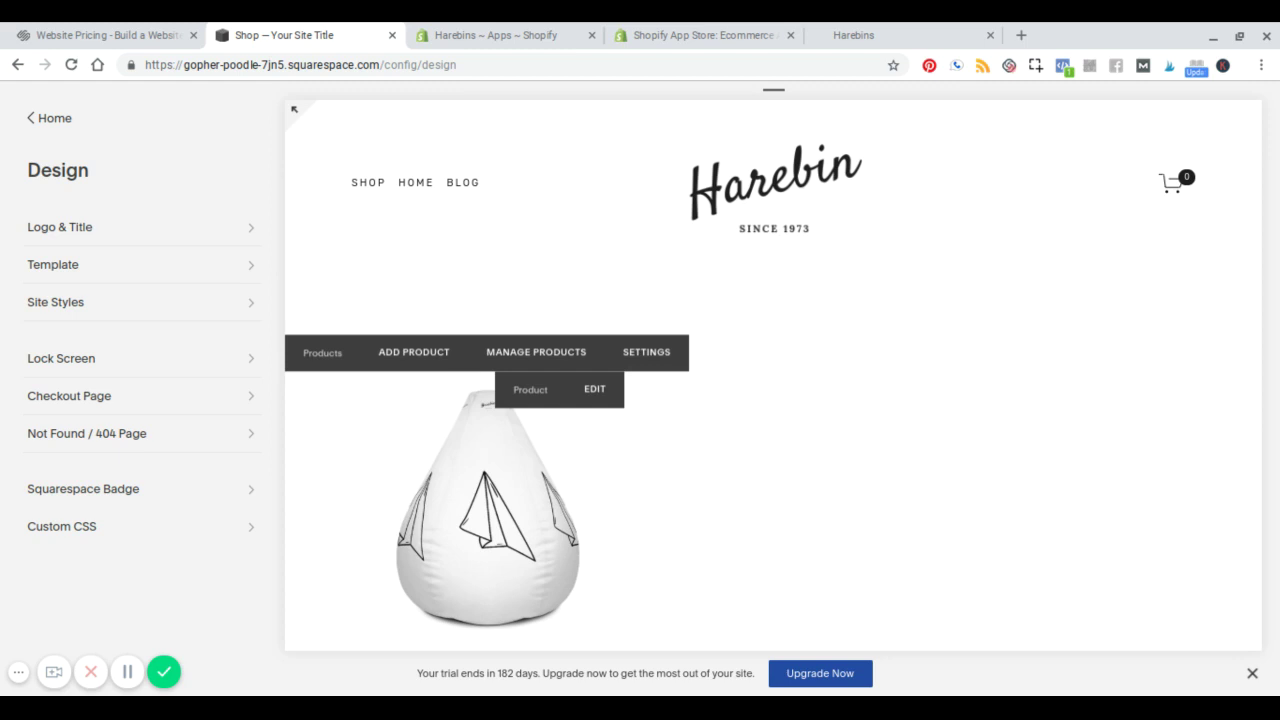
Open the Site Styles settings and look through the site, loading and header options alongside the Shop page preview.
click(120, 315)
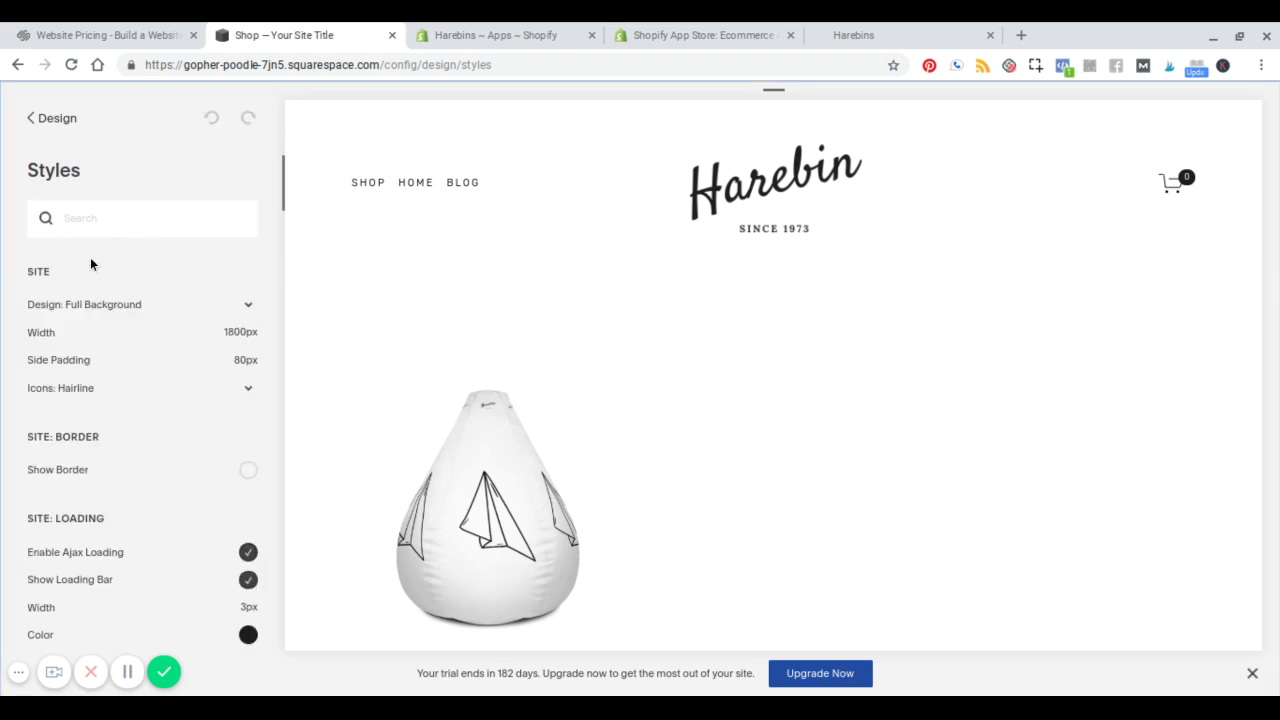
scroll(100, 361, down, 5)
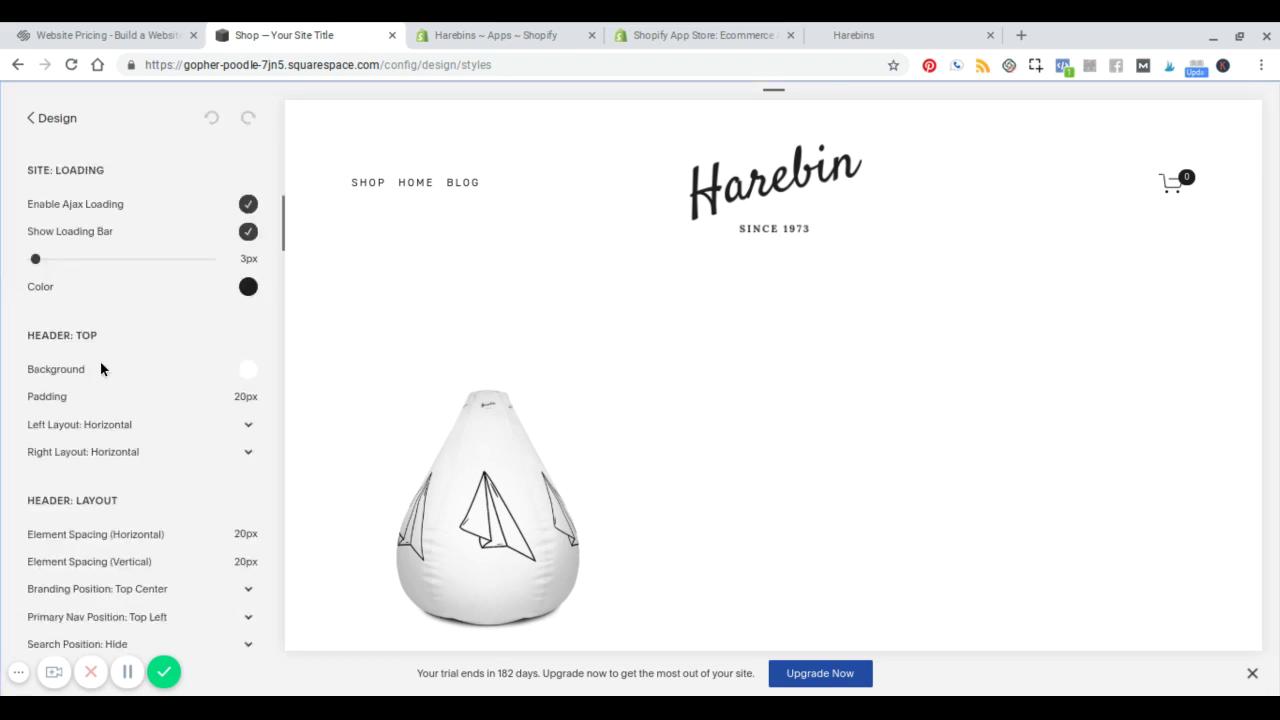
scroll(100, 361, up, 5)
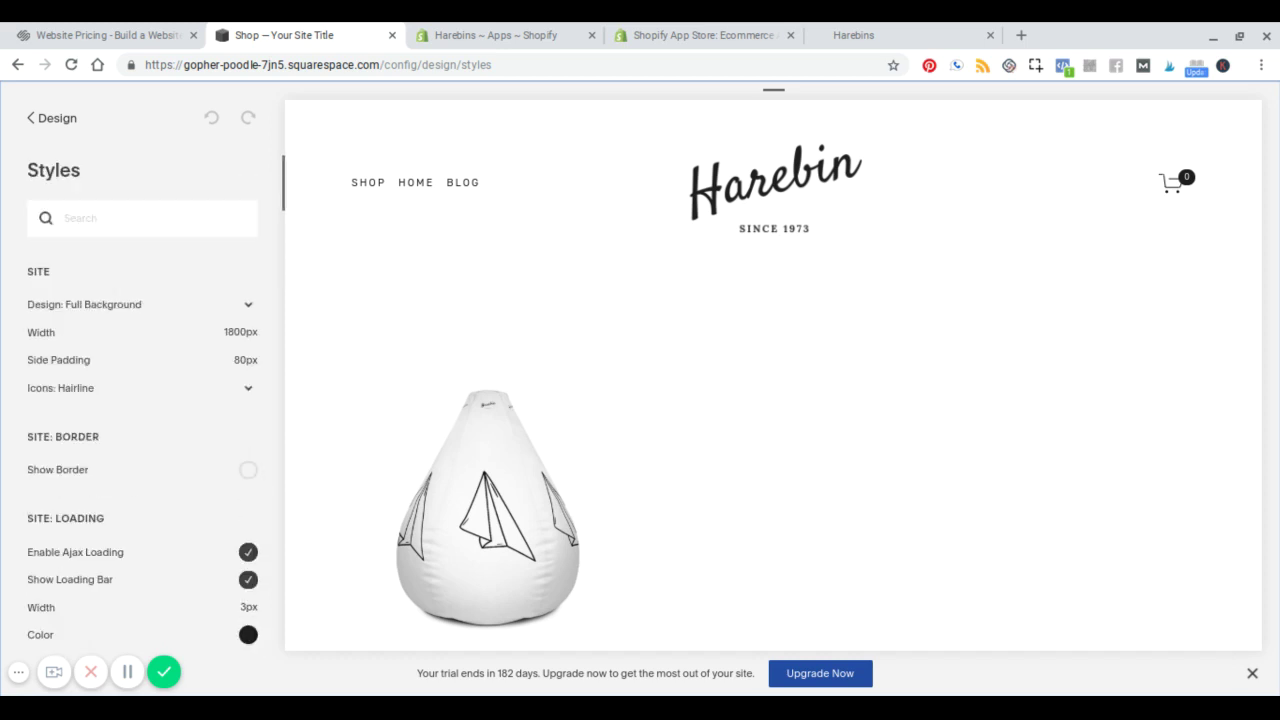
scroll(720, 369, down, 5)
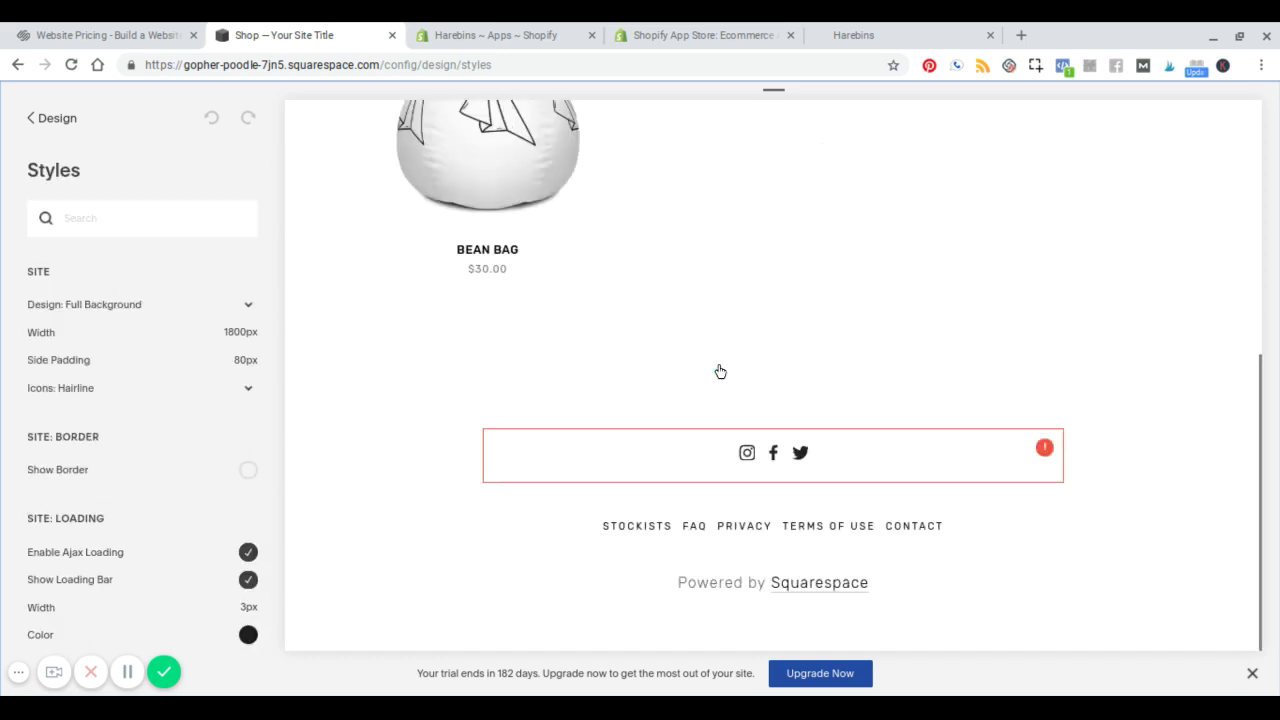
scroll(664, 367, up, 5)
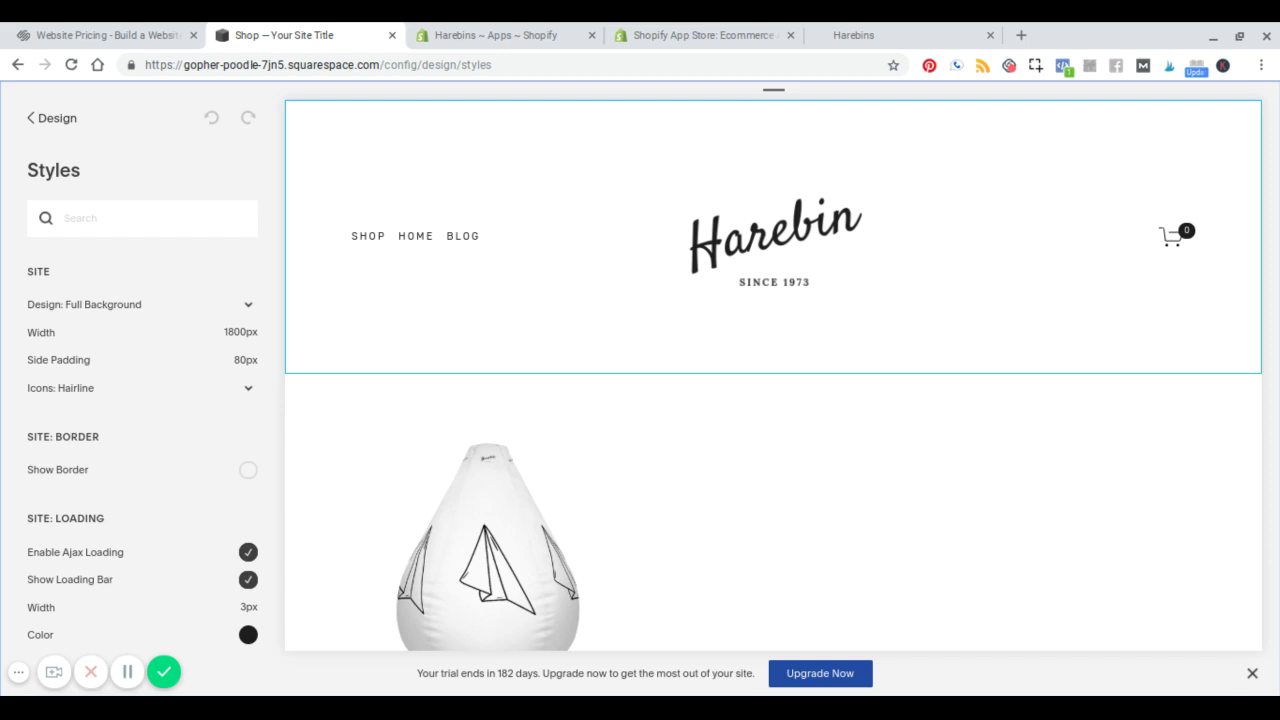
Show only the style options for the header's primary navigation and review its layout, font and color settings.
click(437, 247)
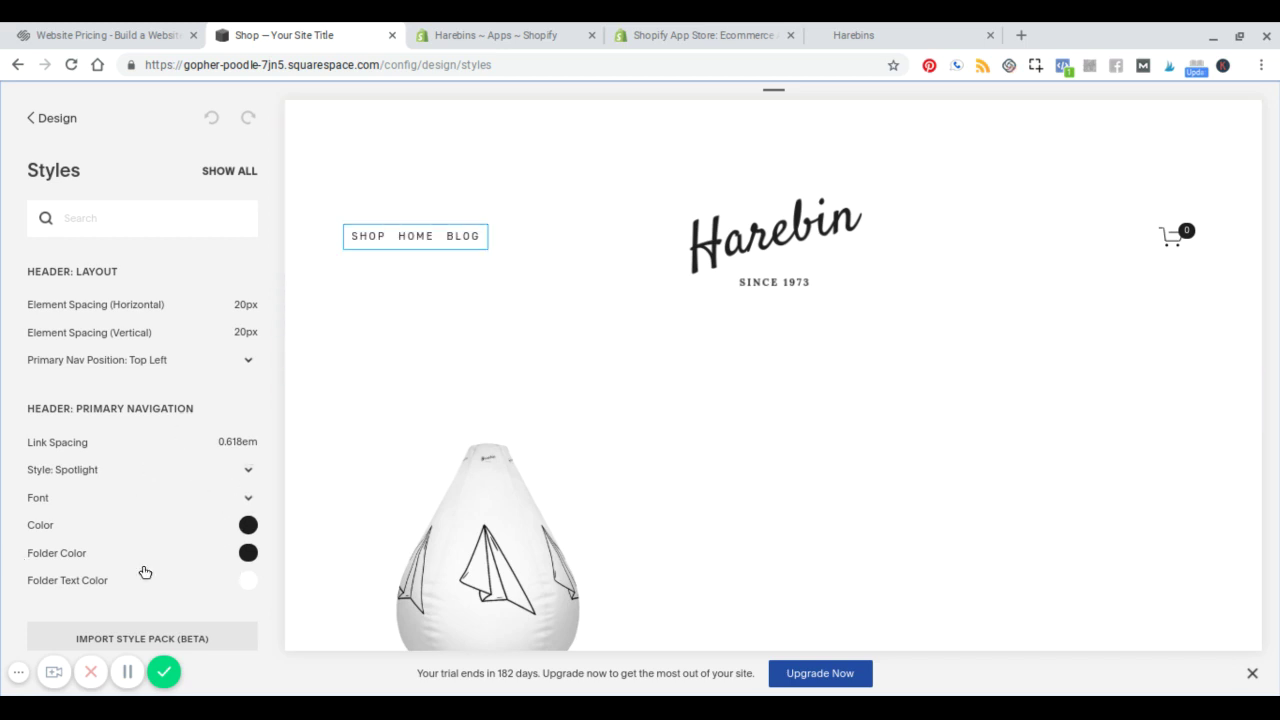
scroll(756, 381, down, 3)
scroll(757, 380, up, 3)
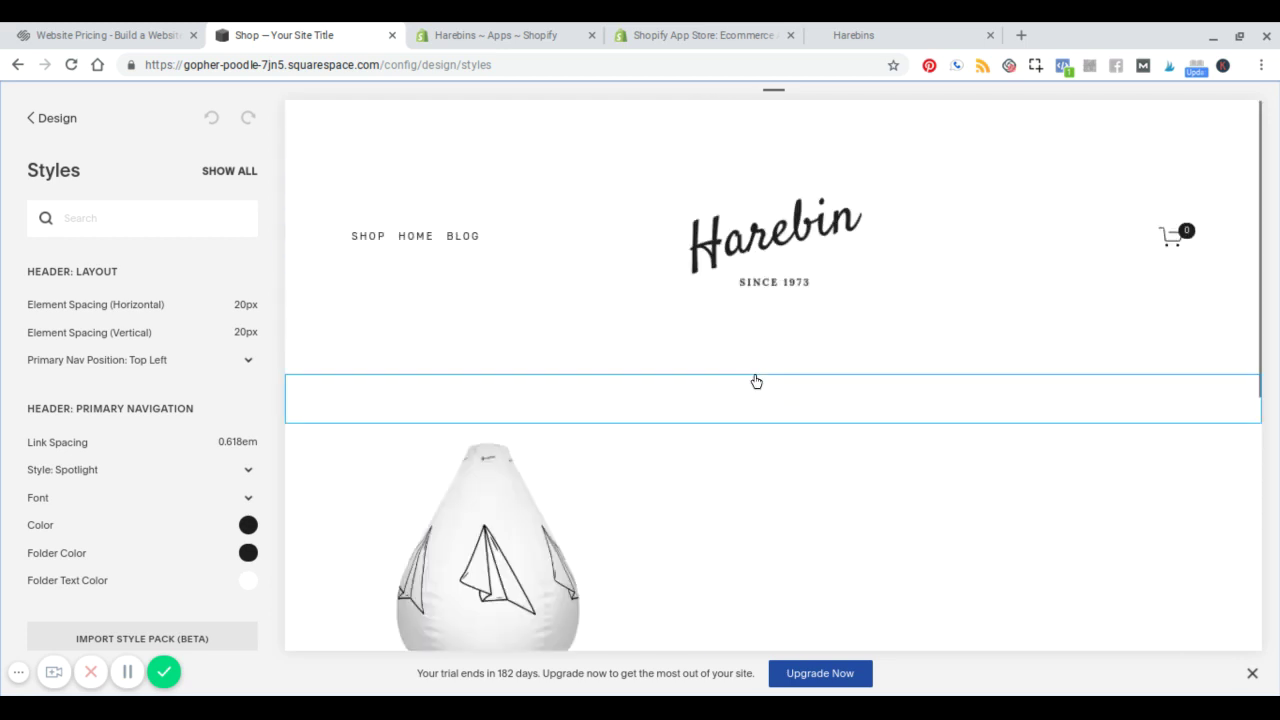
Set the image aspect ratio of the Shop page's products to 3:2 Standard, save the styles and return to the main menu.
scroll(757, 380, down, 5)
click(541, 220)
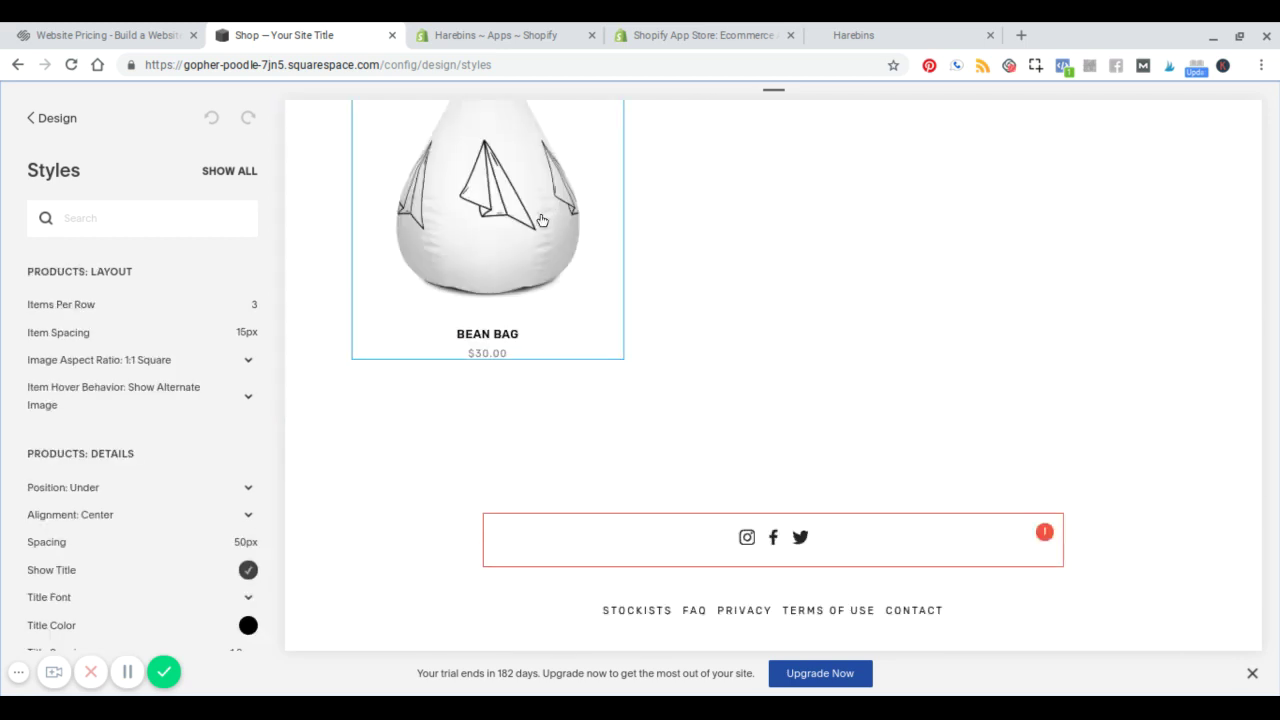
mouse_move(177, 311)
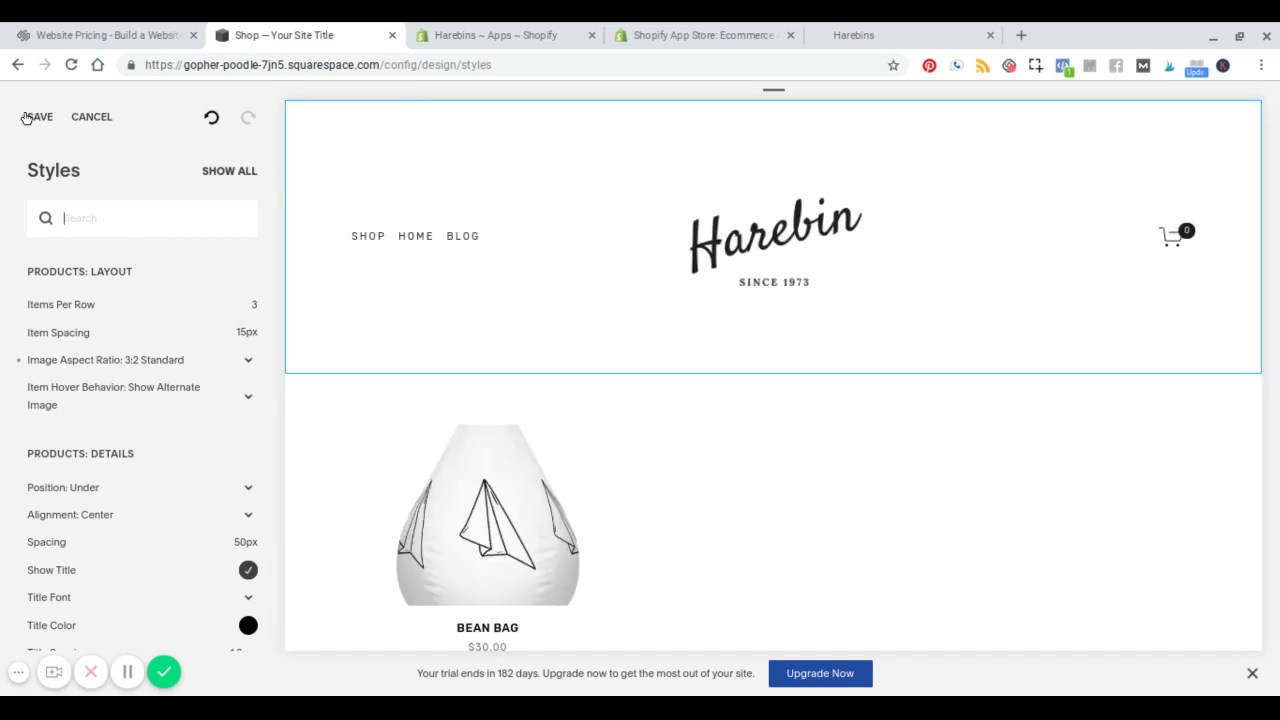
click(30, 118)
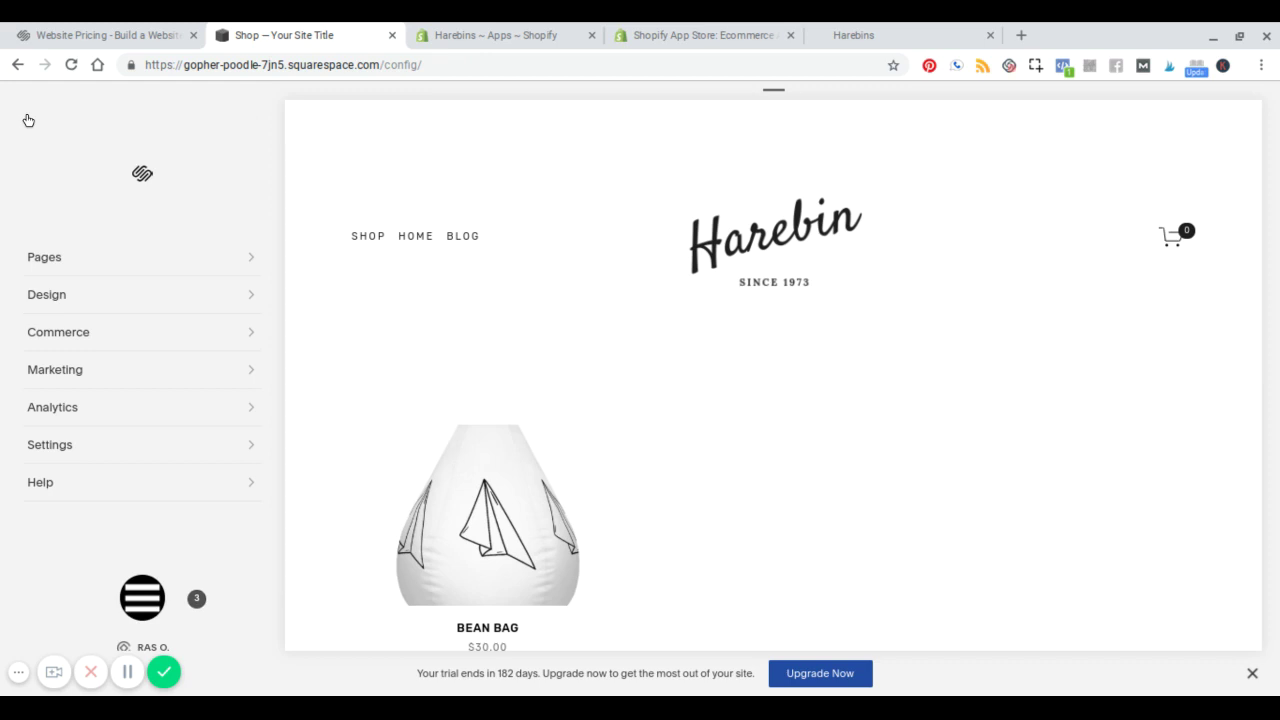
Review the restyled Shop page, checking the navigation's edit controls, the bean bag product and the footer.
scroll(901, 467, down, 2)
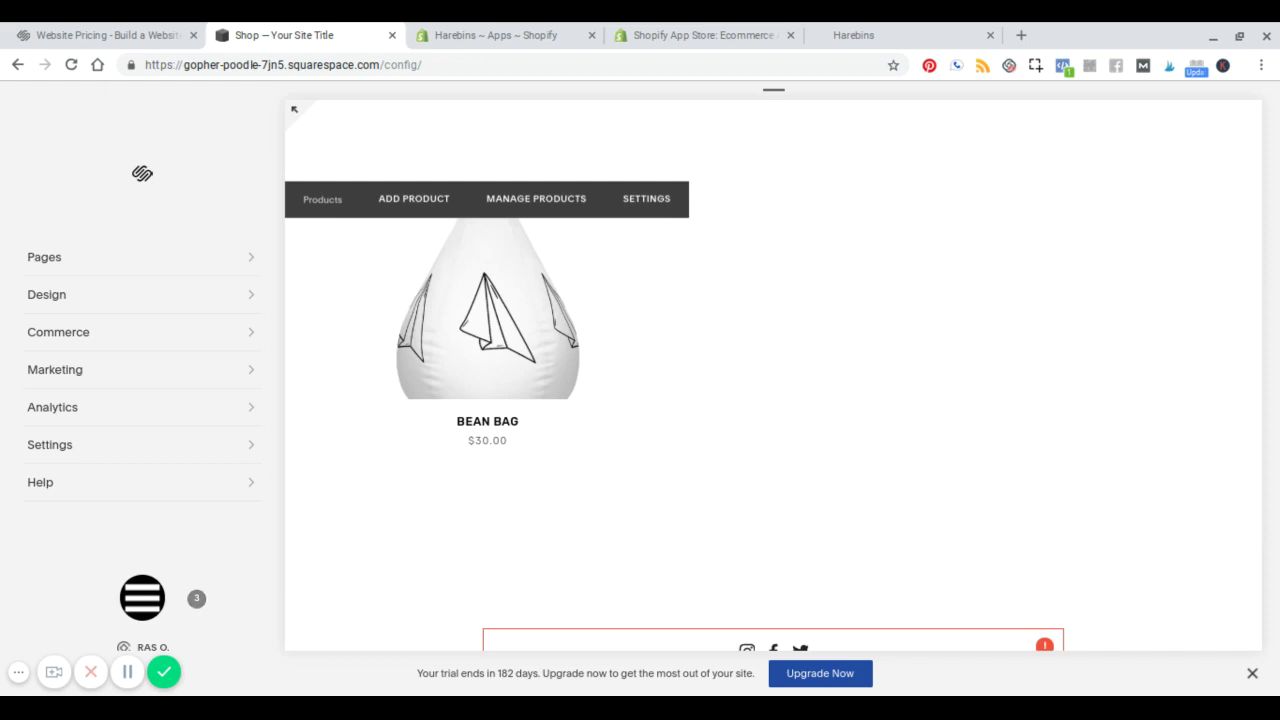
scroll(773, 375, up, 2)
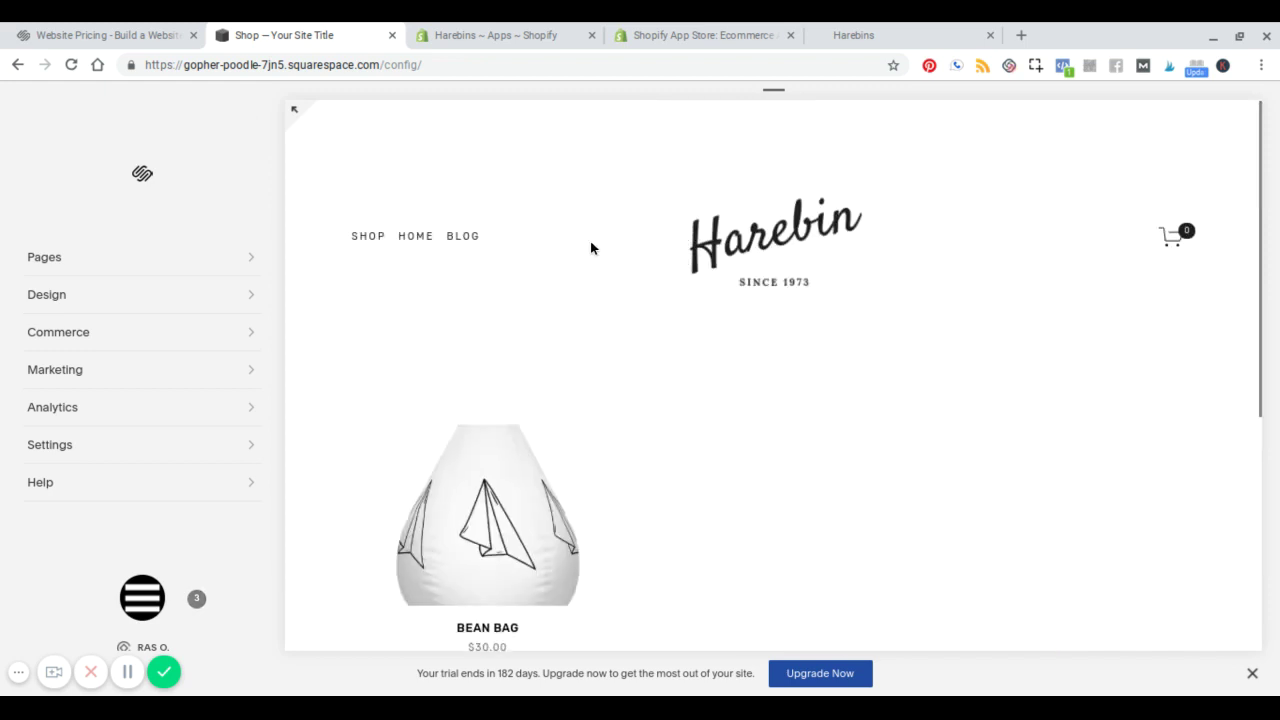
mouse_move(485, 236)
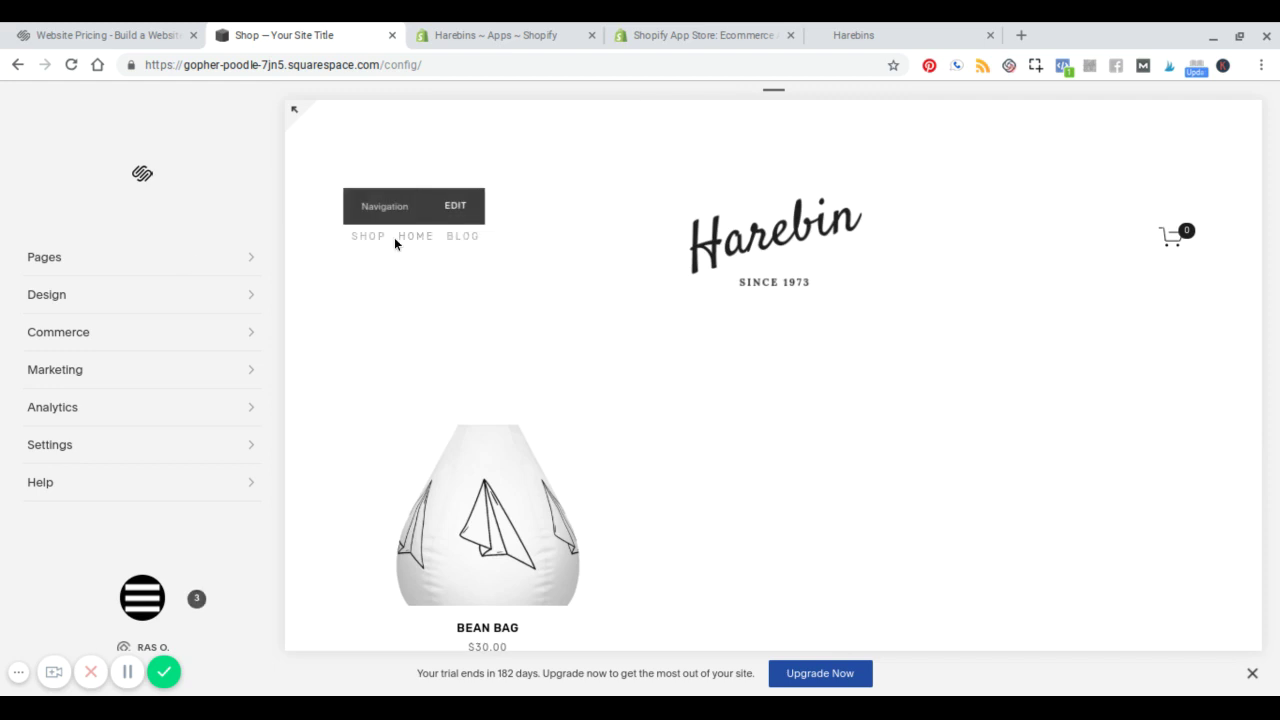
scroll(653, 357, down, 2)
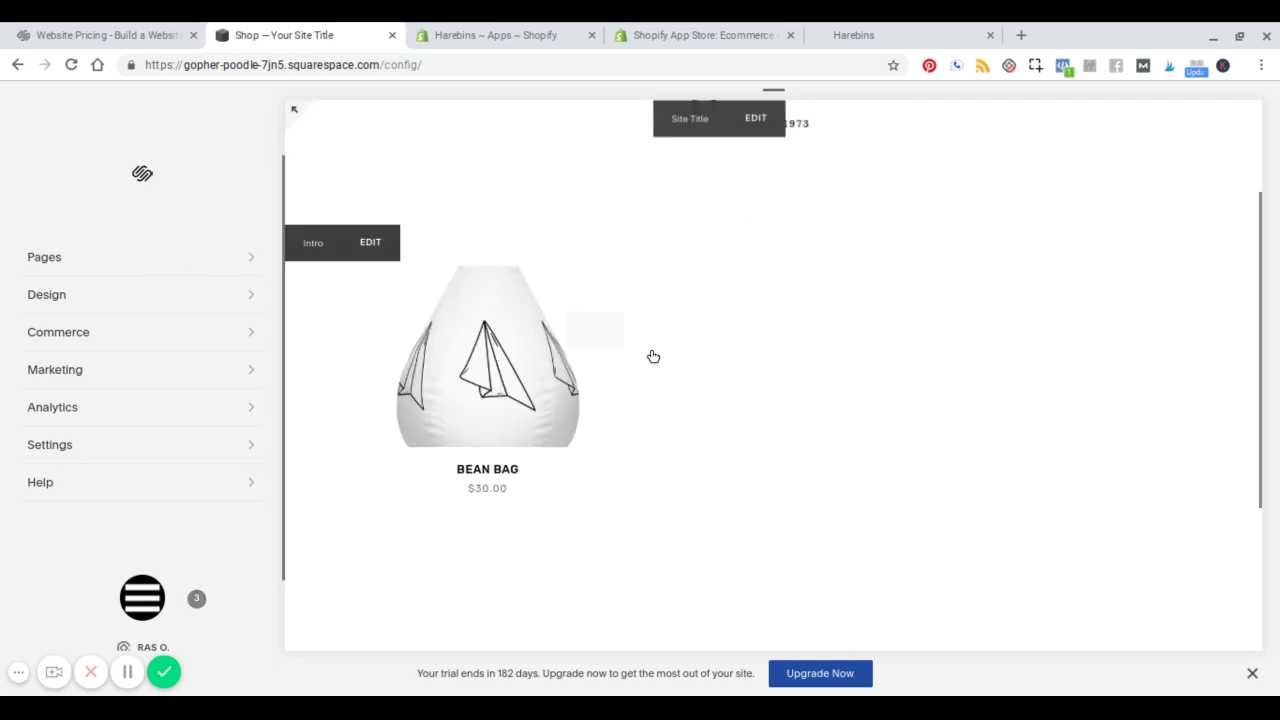
scroll(653, 357, down, 3)
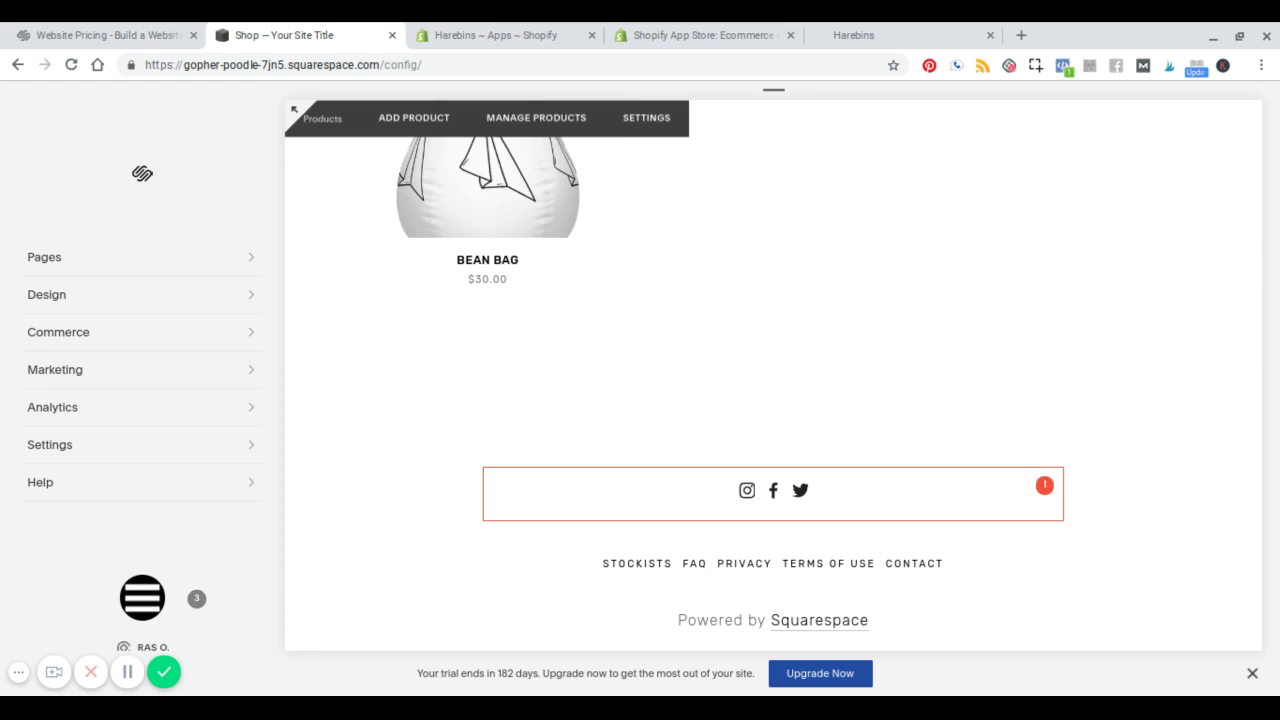
scroll(370, 368, up, 3)
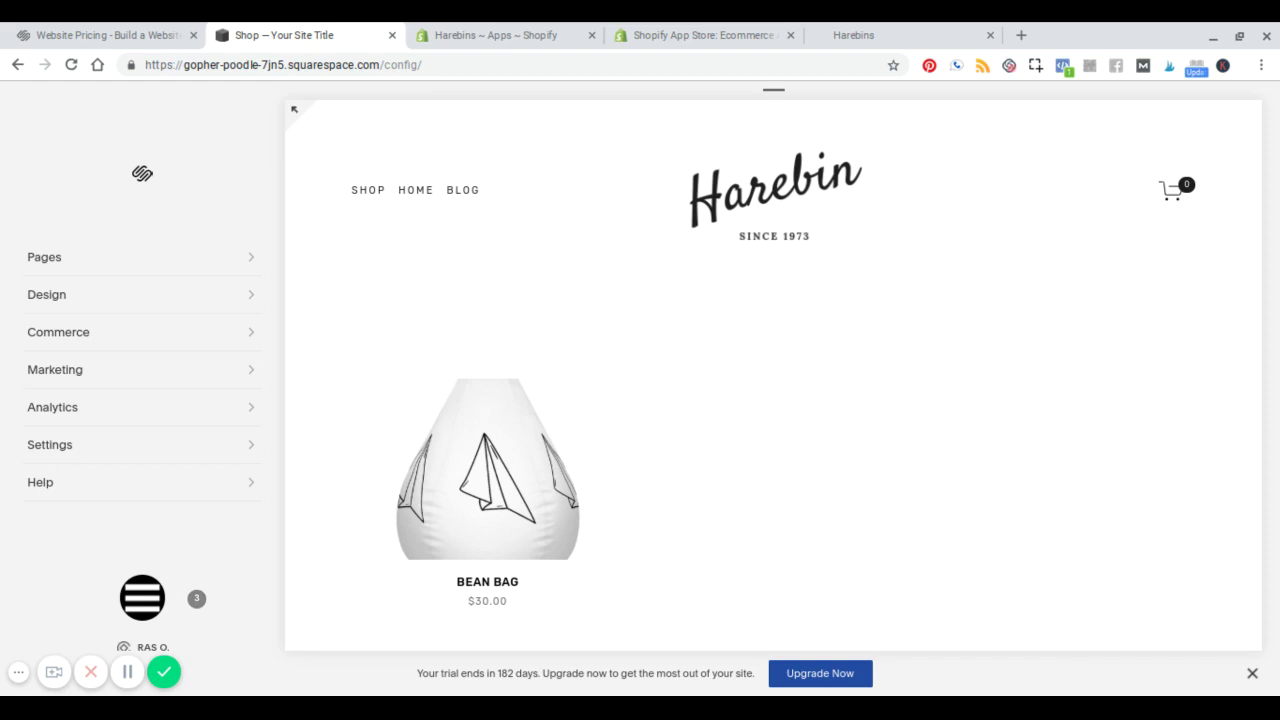
Switch to the Shopify admin, open its Home page and review the store setup tasks.
click(522, 35)
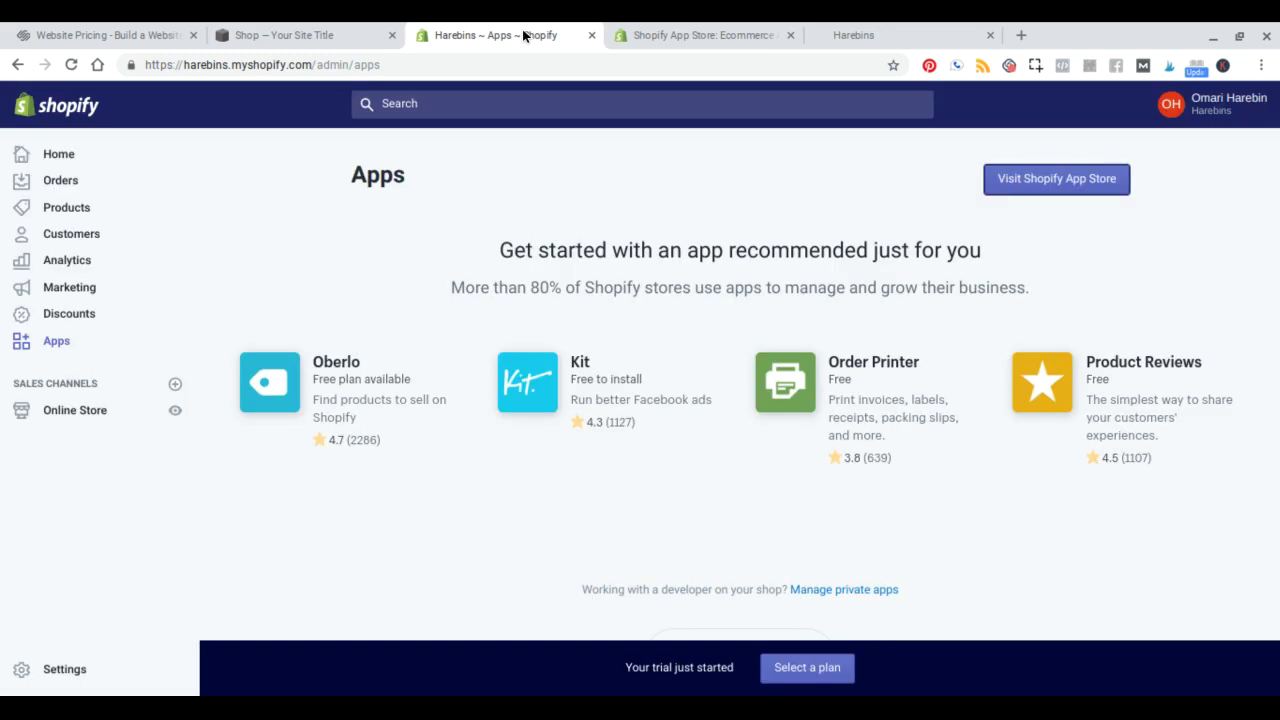
click(61, 157)
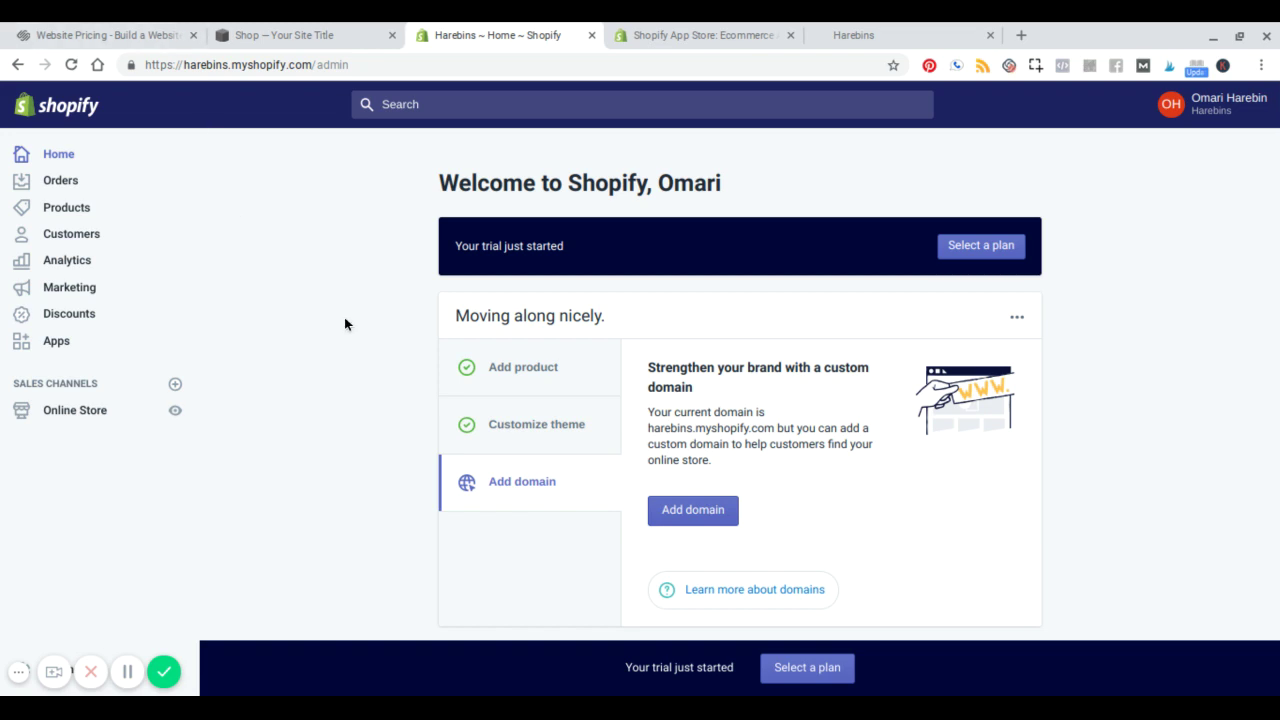
scroll(345, 324, down, 3)
scroll(345, 324, up, 1)
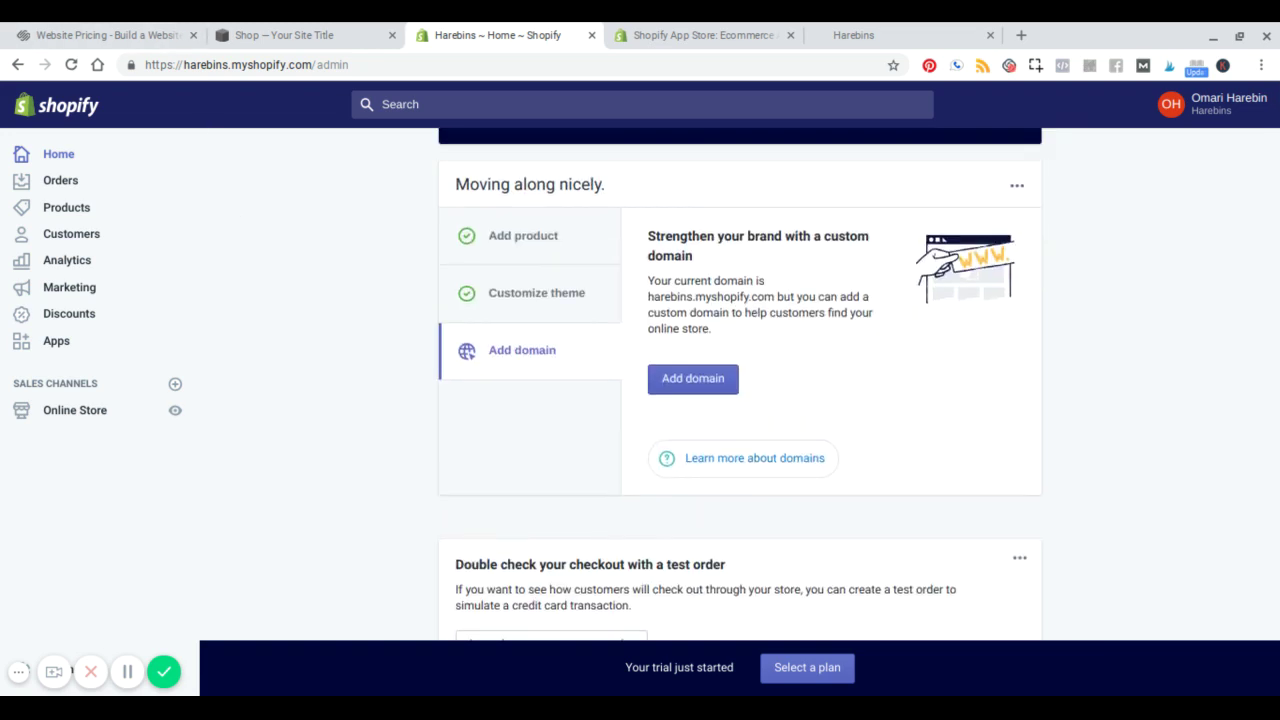
scroll(740, 384, up, 2)
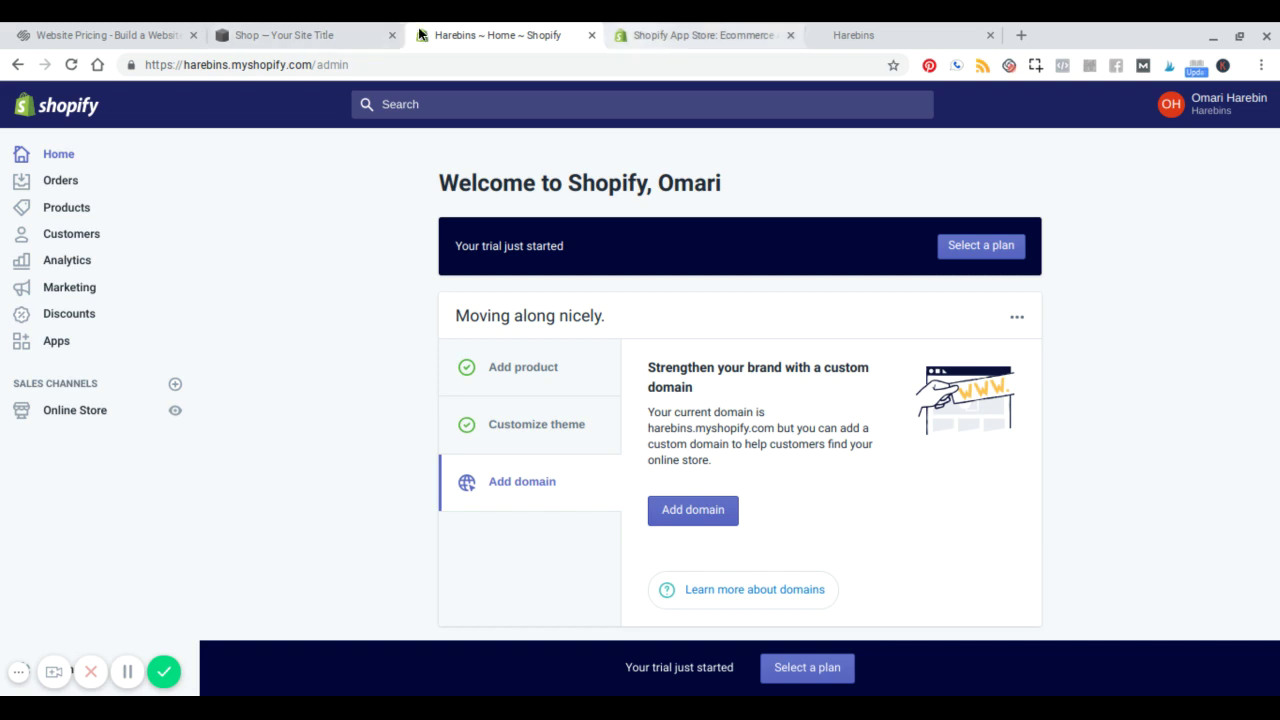
Switch to the Squarespace pricing page and compare the prices of the Basic and Advanced online store plans.
click(292, 38)
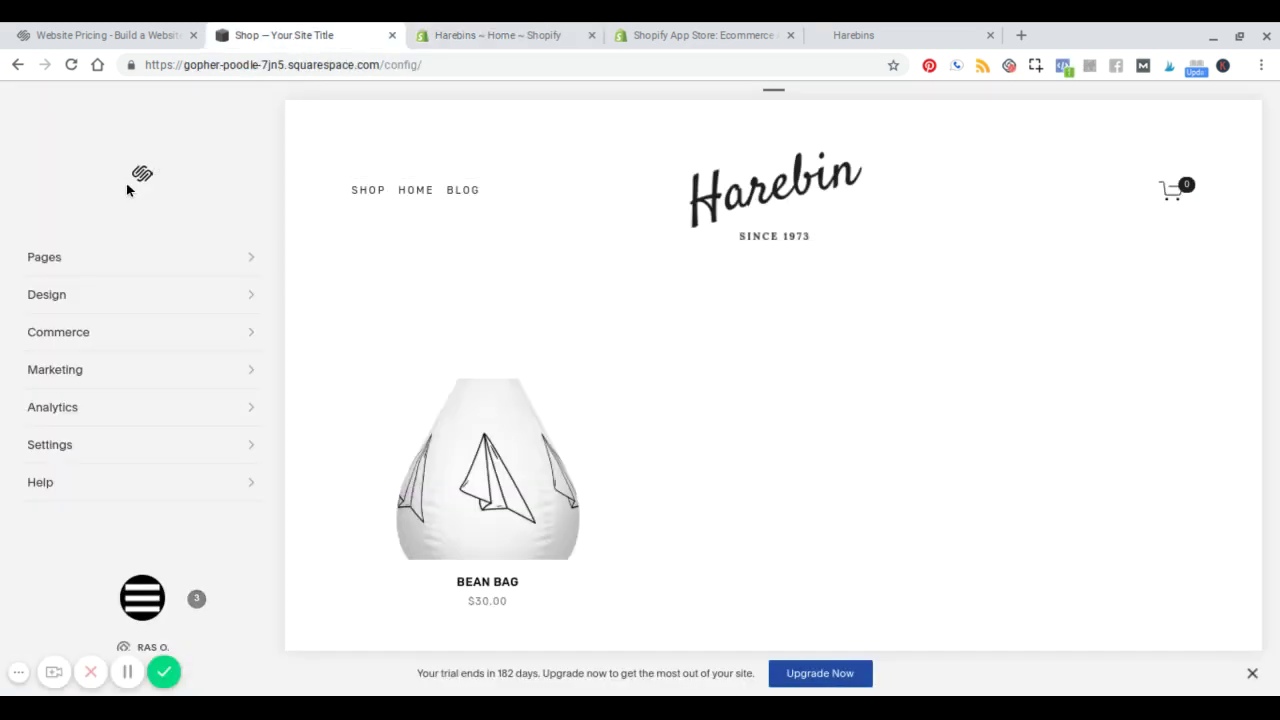
click(127, 27)
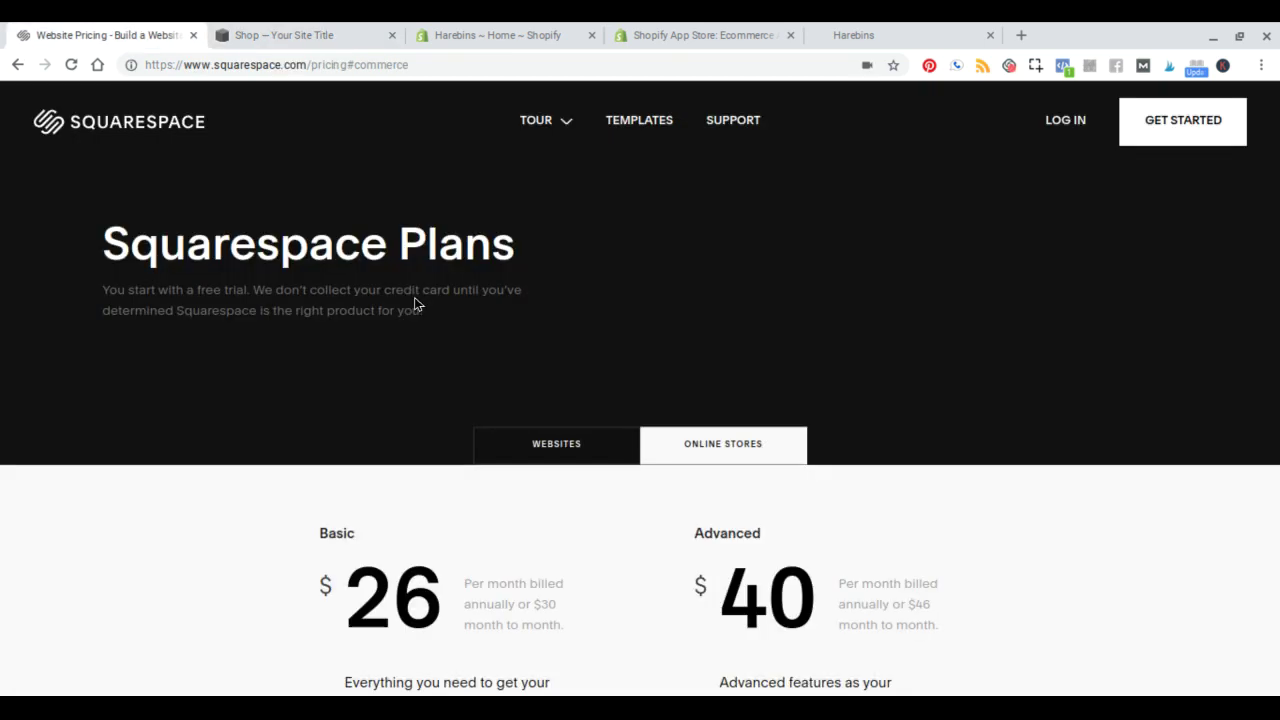
scroll(290, 376, down, 2)
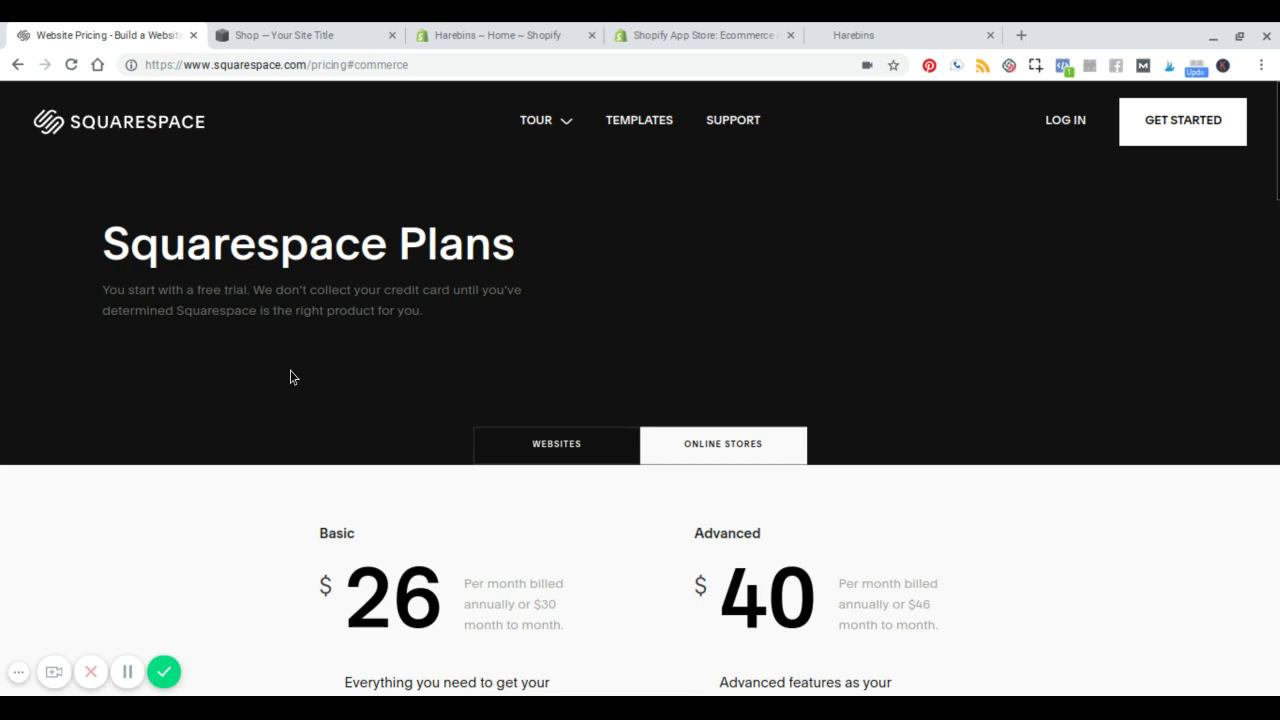
scroll(640, 394, down, 1)
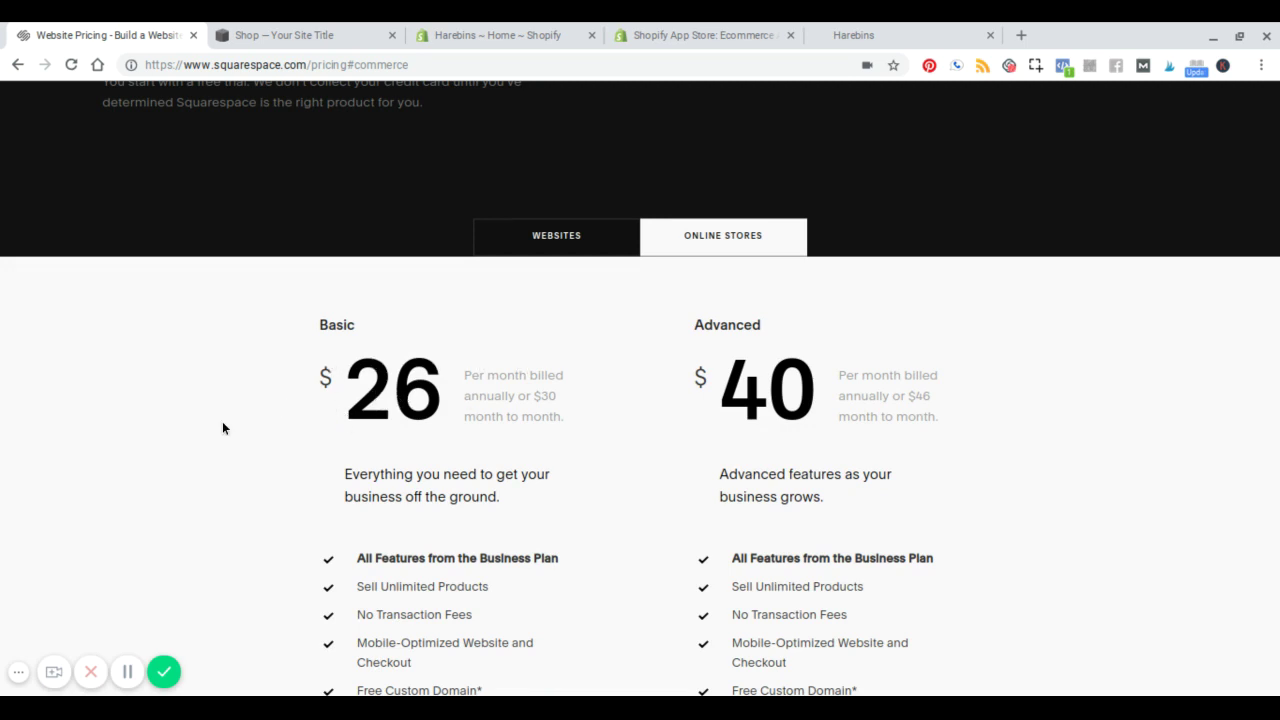
scroll(222, 427, down, 1)
scroll(222, 427, up, 1)
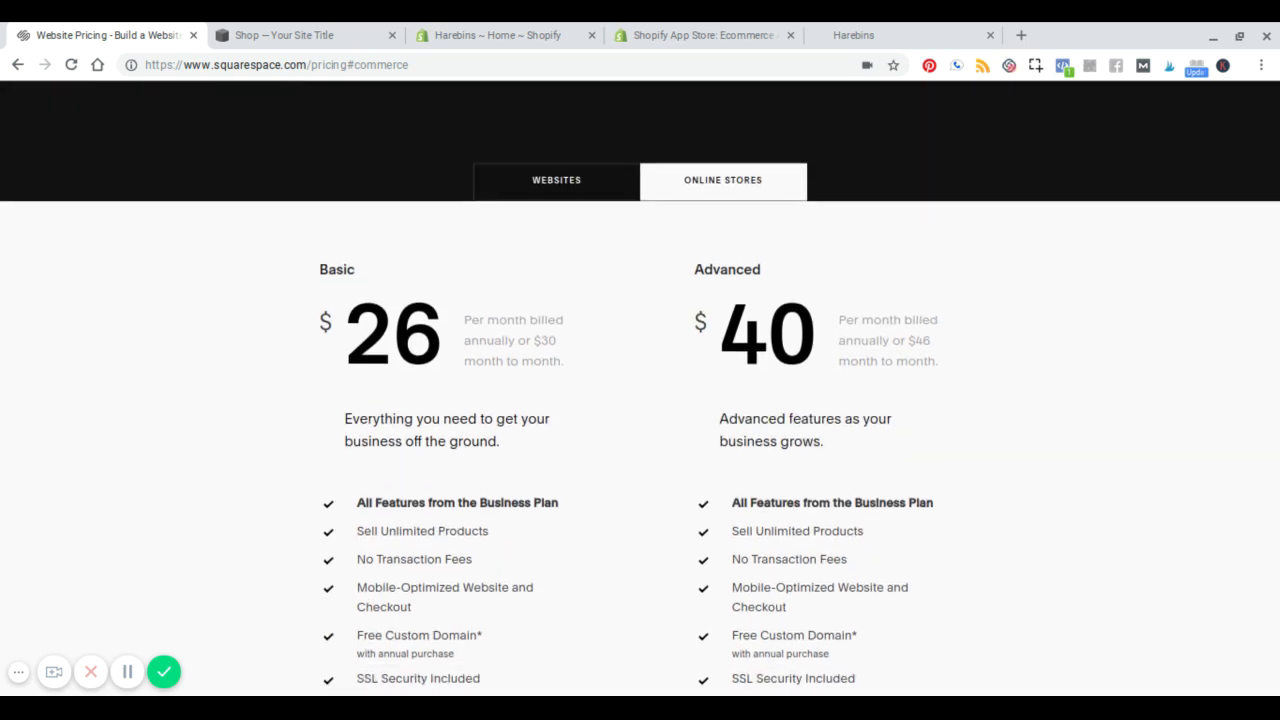
Examine the features of the online store plans, including the explanation of No Transaction Fees.
scroll(287, 402, down, 3)
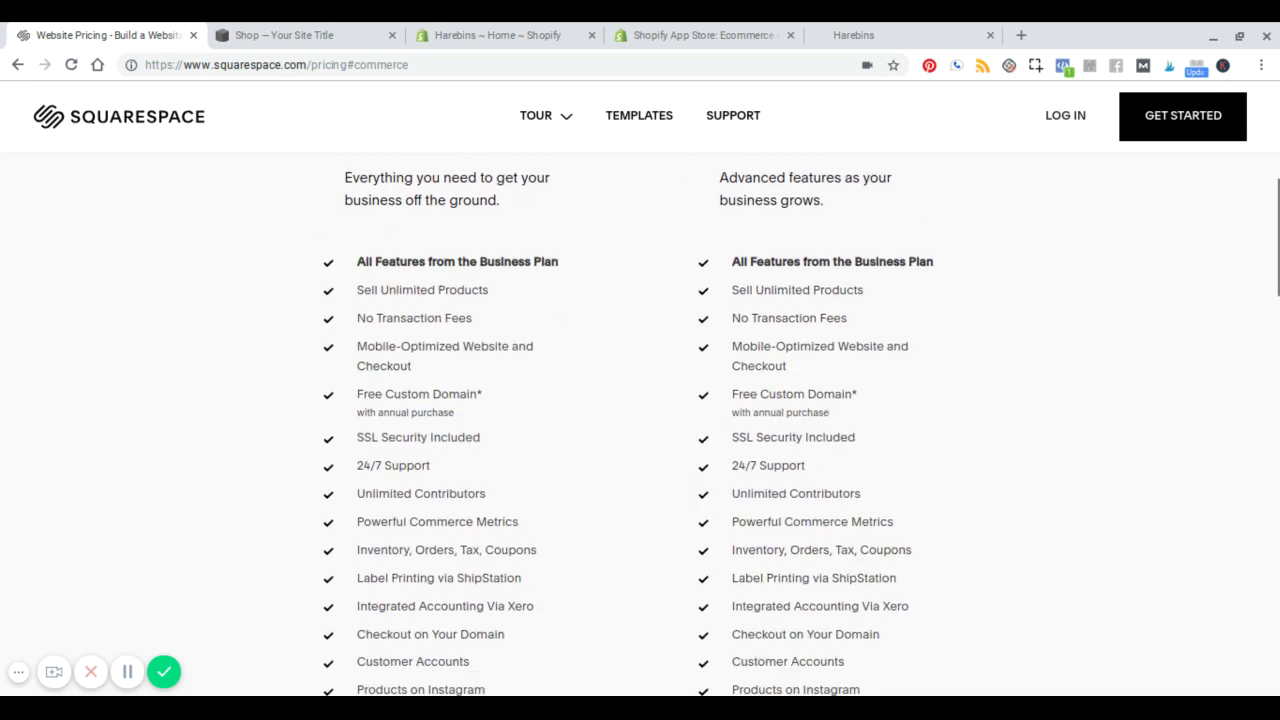
mouse_move(381, 319)
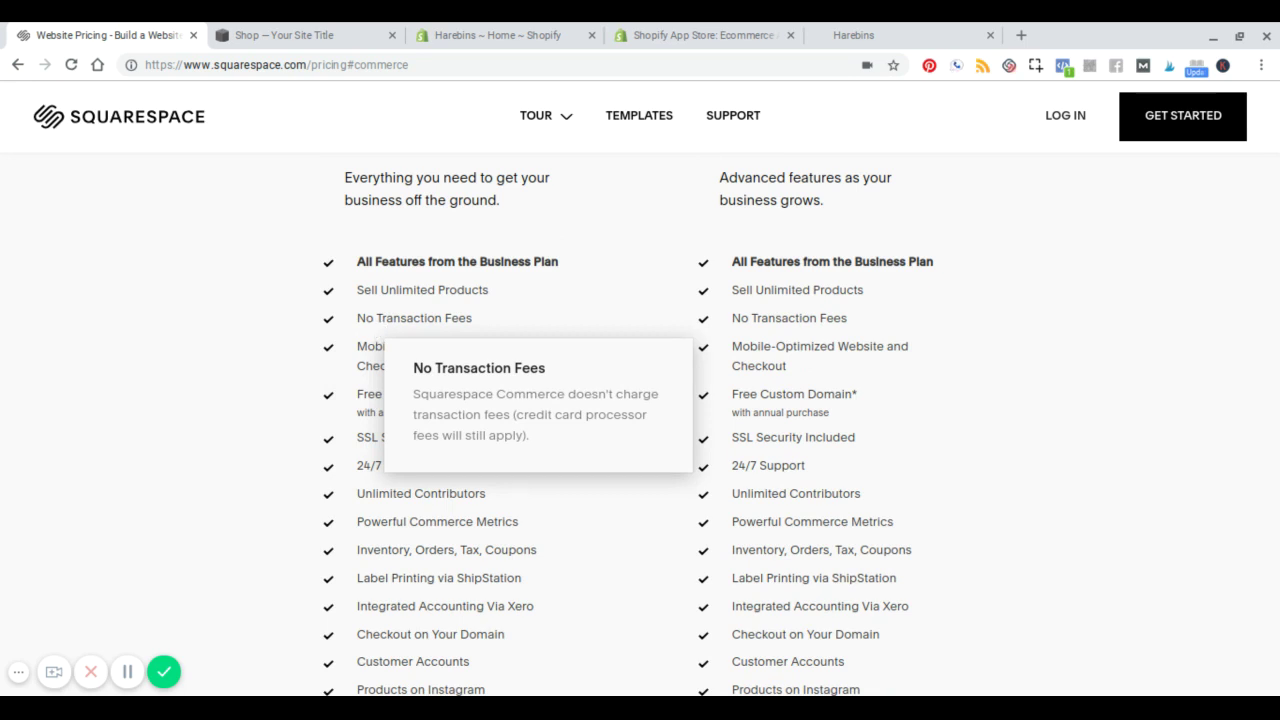
scroll(263, 371, down, 1)
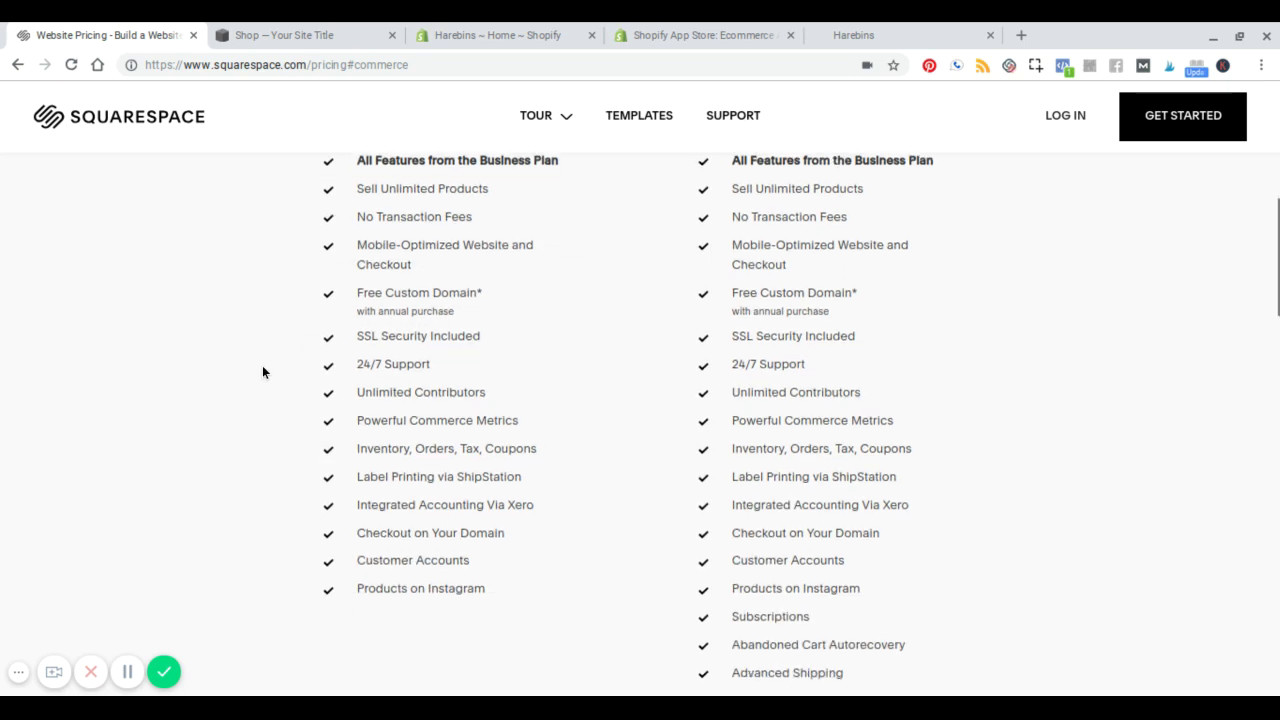
scroll(263, 368, down, 1)
scroll(300, 310, up, 3)
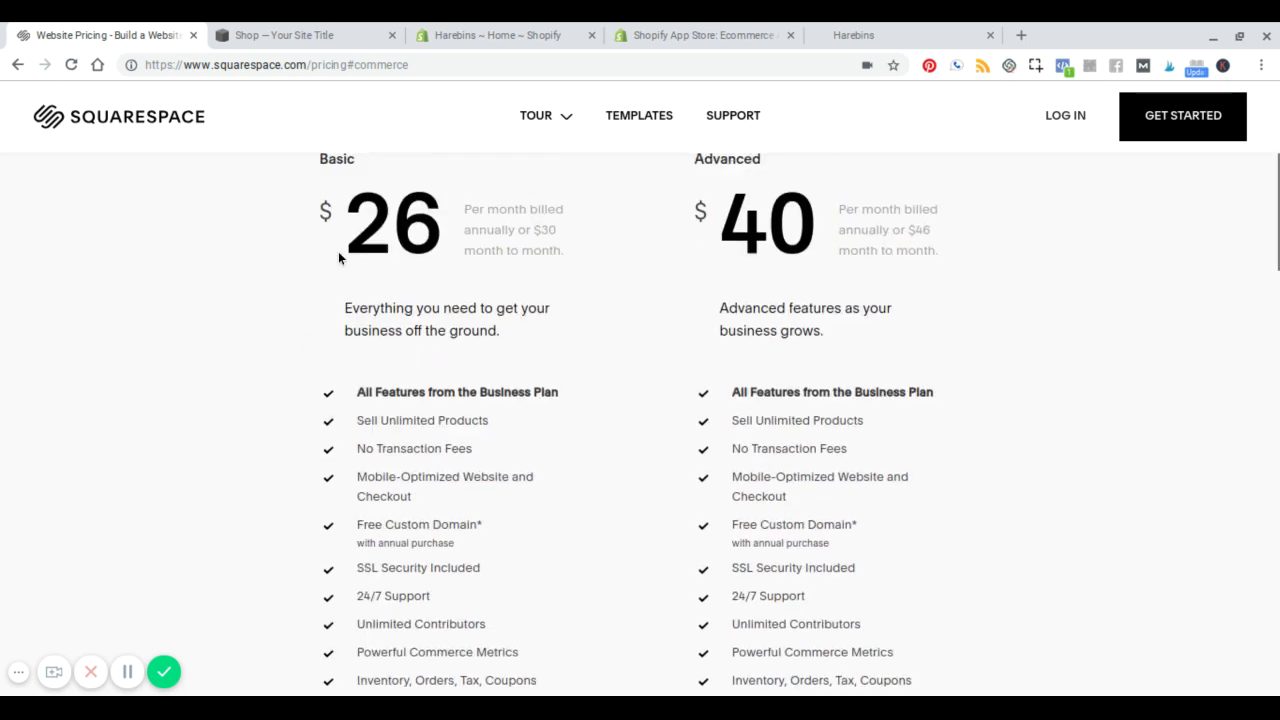
Compare the complete Basic and Advanced feature lists, including the extra features offered only in Advanced, and return to the prices.
scroll(290, 350, down, 1)
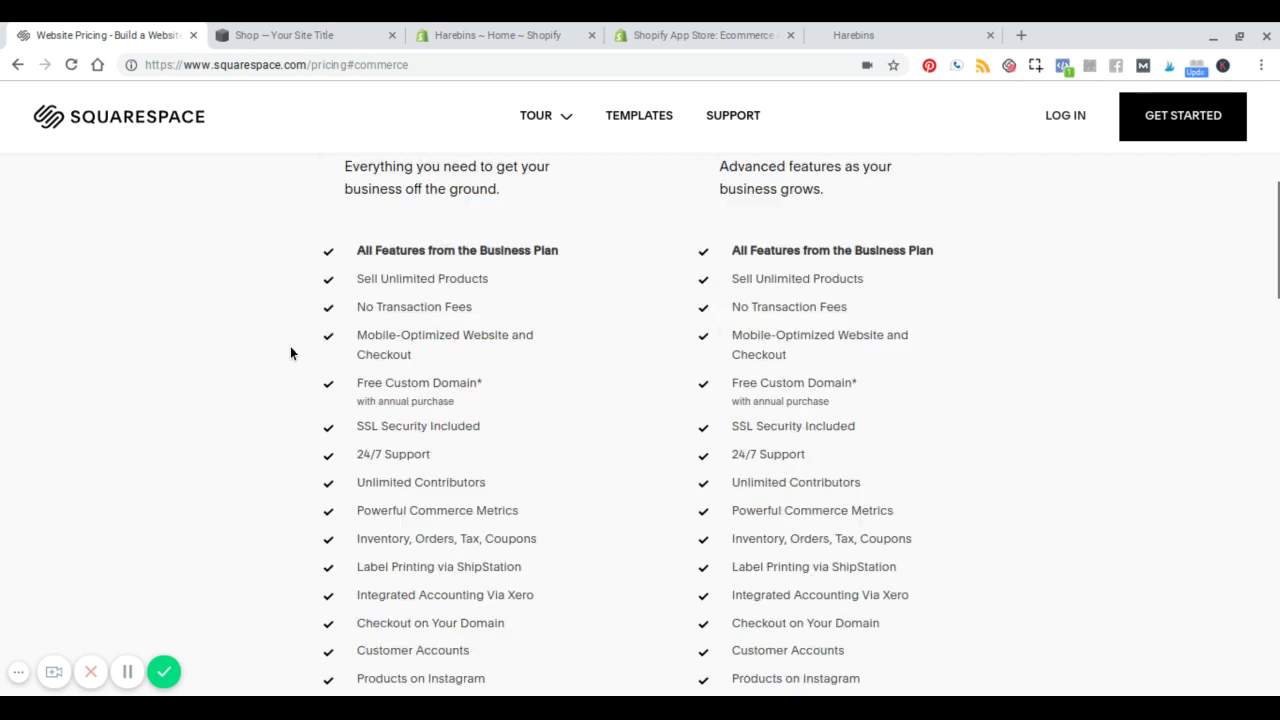
scroll(290, 352, down, 1)
scroll(290, 352, down, 1)
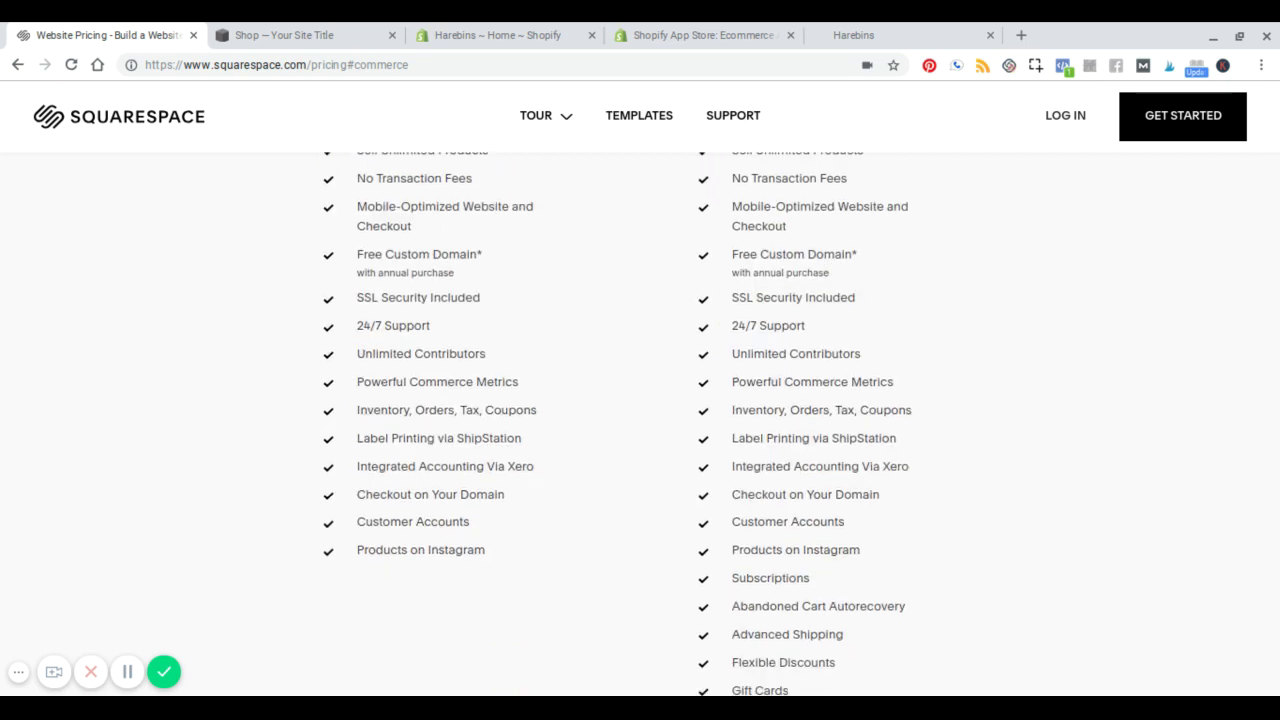
scroll(640, 400, down, 1)
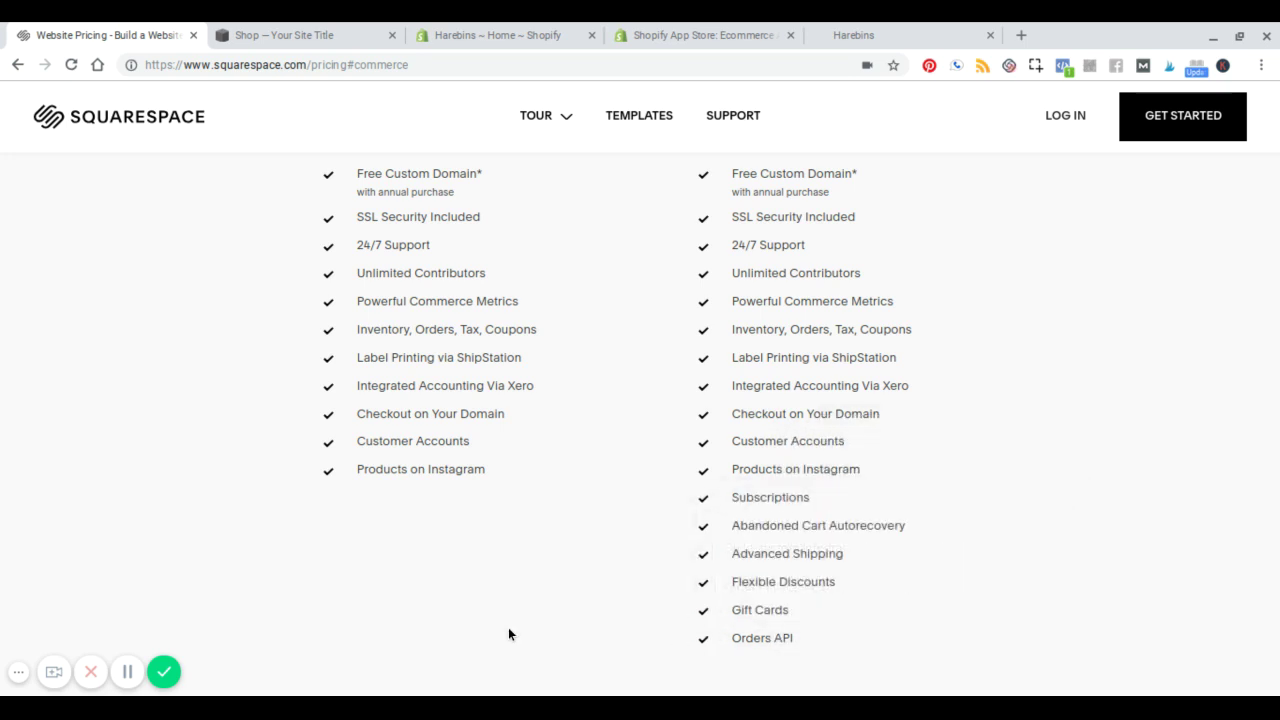
scroll(508, 634, up, 5)
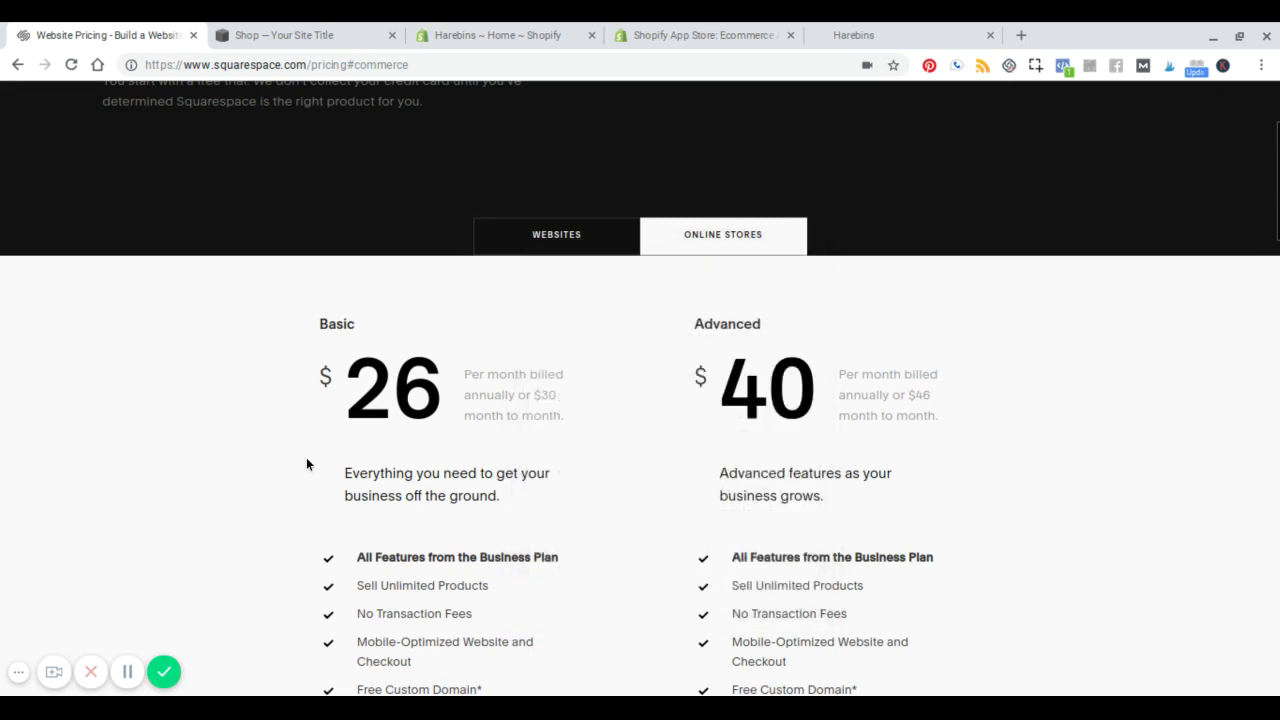
scroll(259, 446, down, 5)
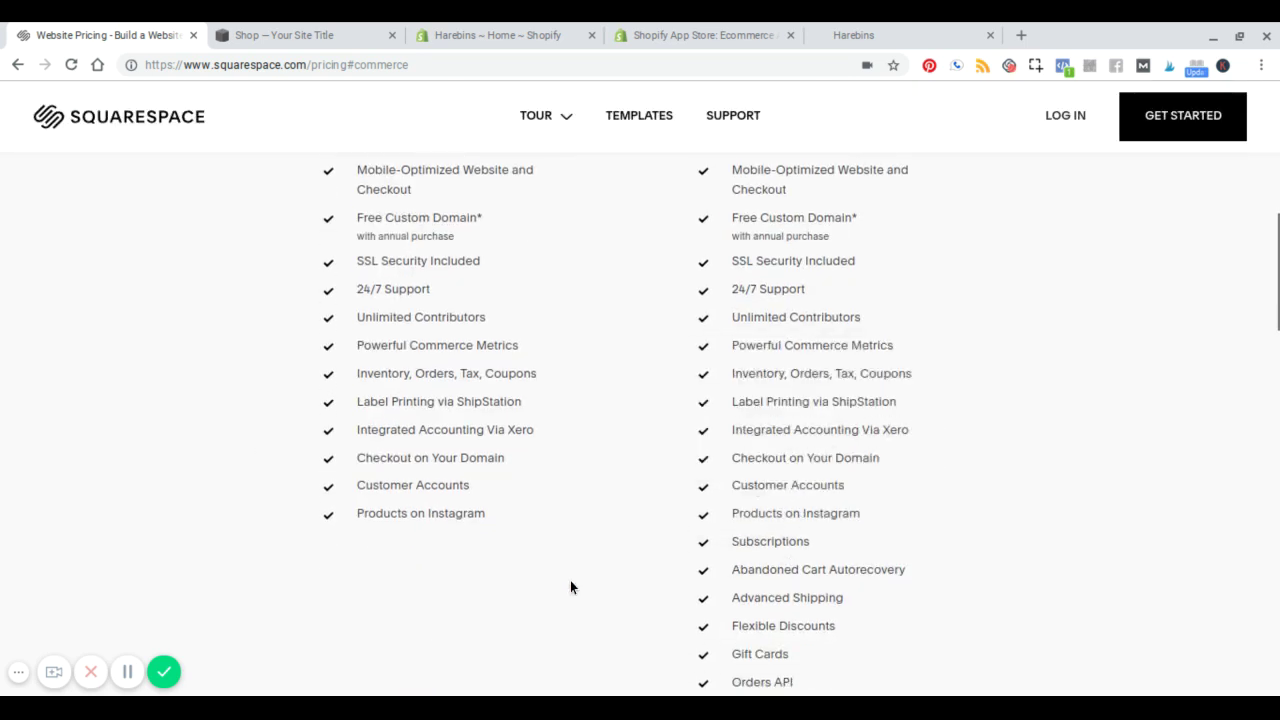
scroll(570, 587, up, 5)
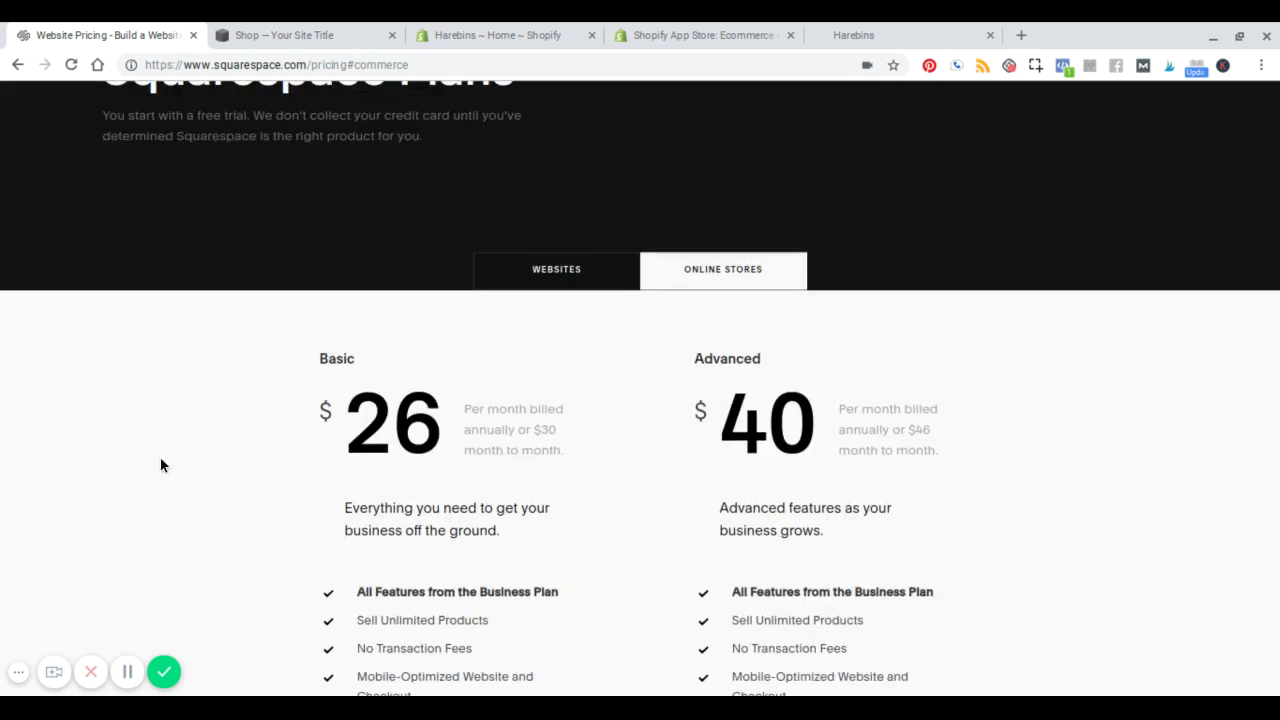
Load shopify.com/pricing in place of the Harebins store preview and return to it after a glance at the Squarespace plans.
click(882, 35)
click(734, 66)
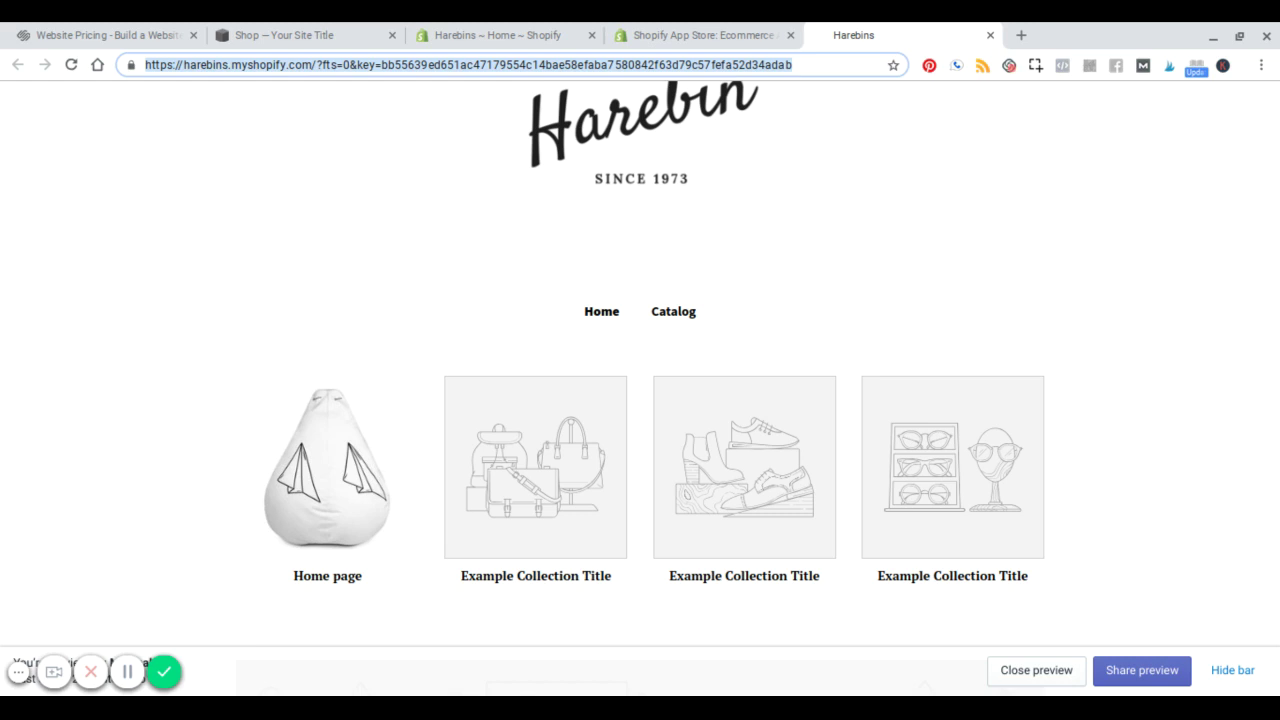
text(shopify)
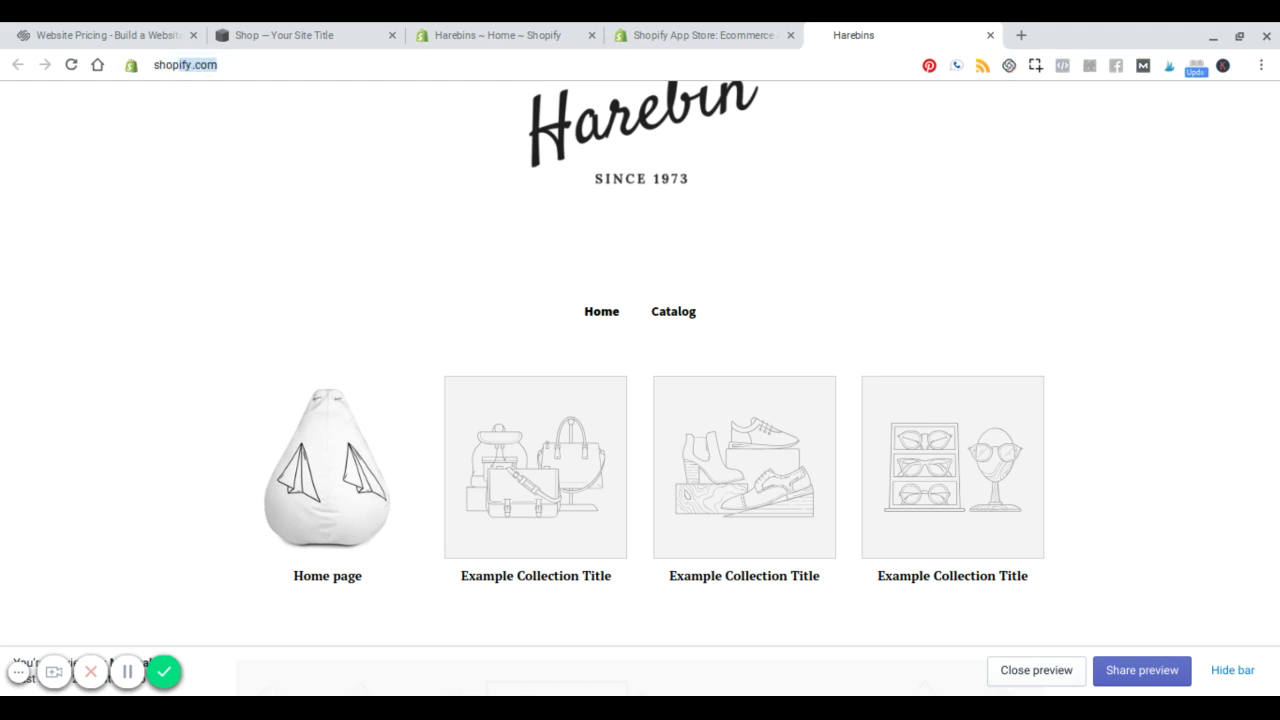
text(.com/pr)
key(Down)
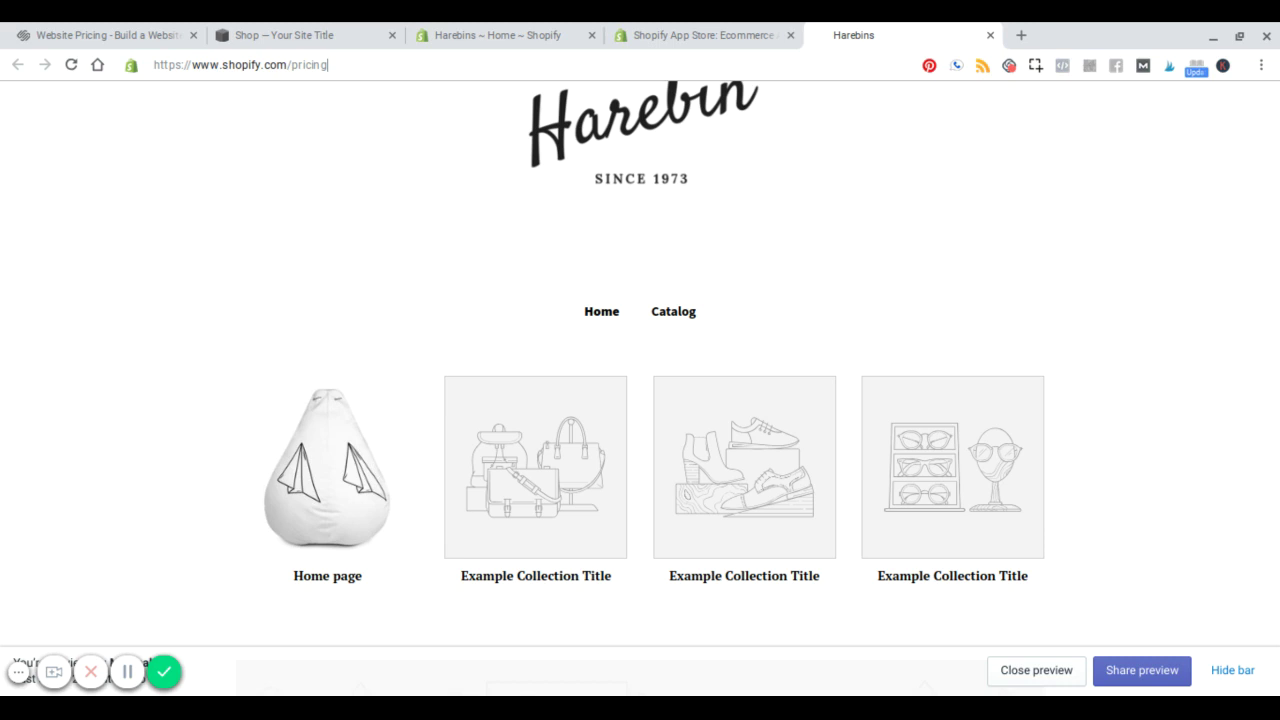
key(Return)
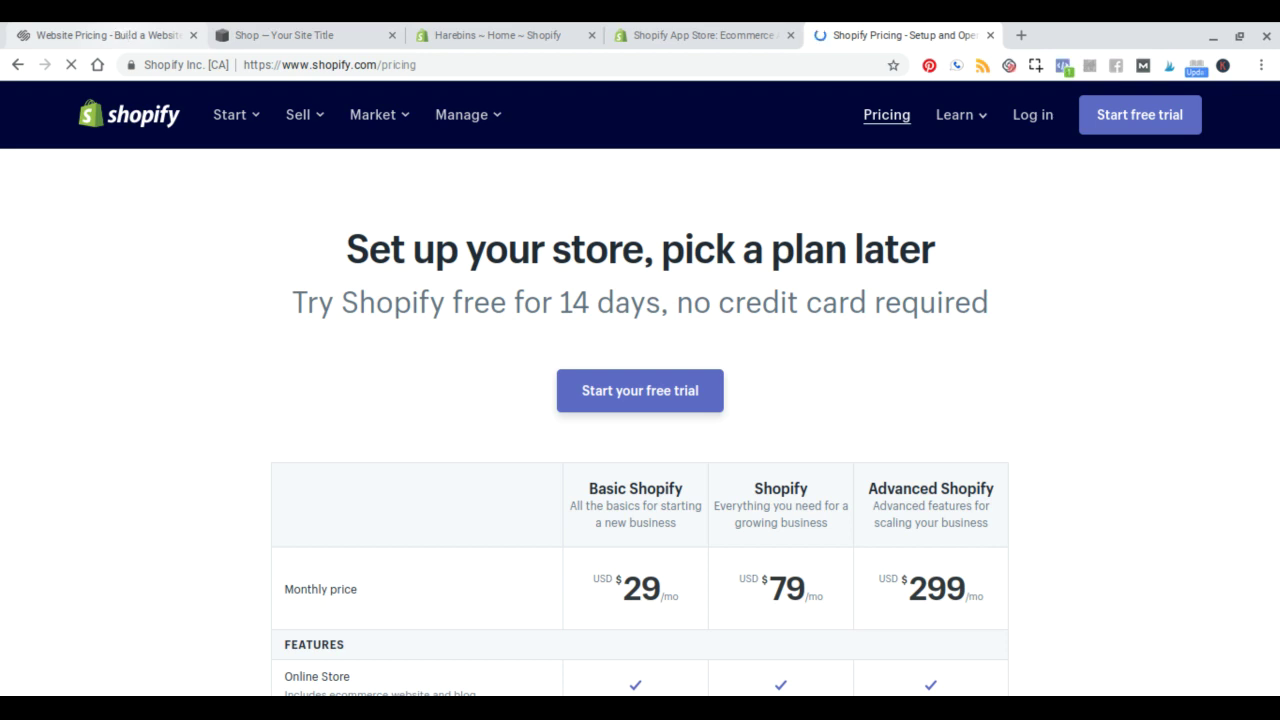
key(ctrl+Tab)
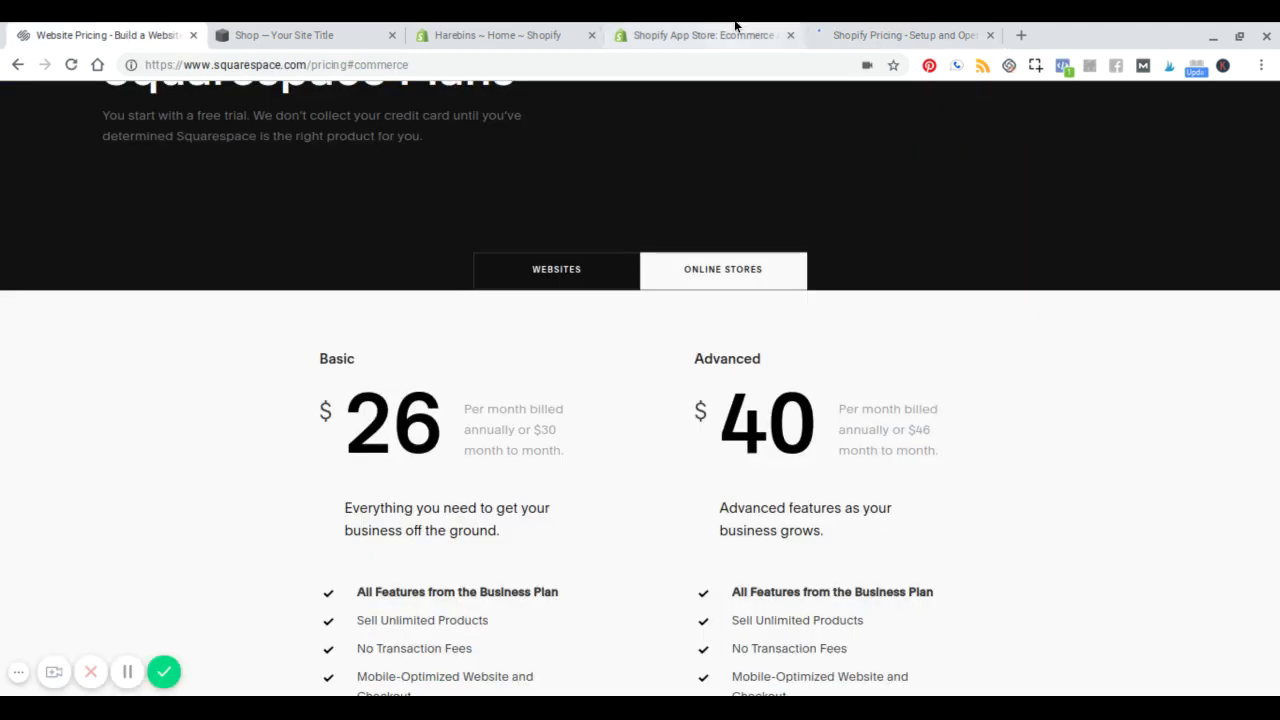
click(876, 30)
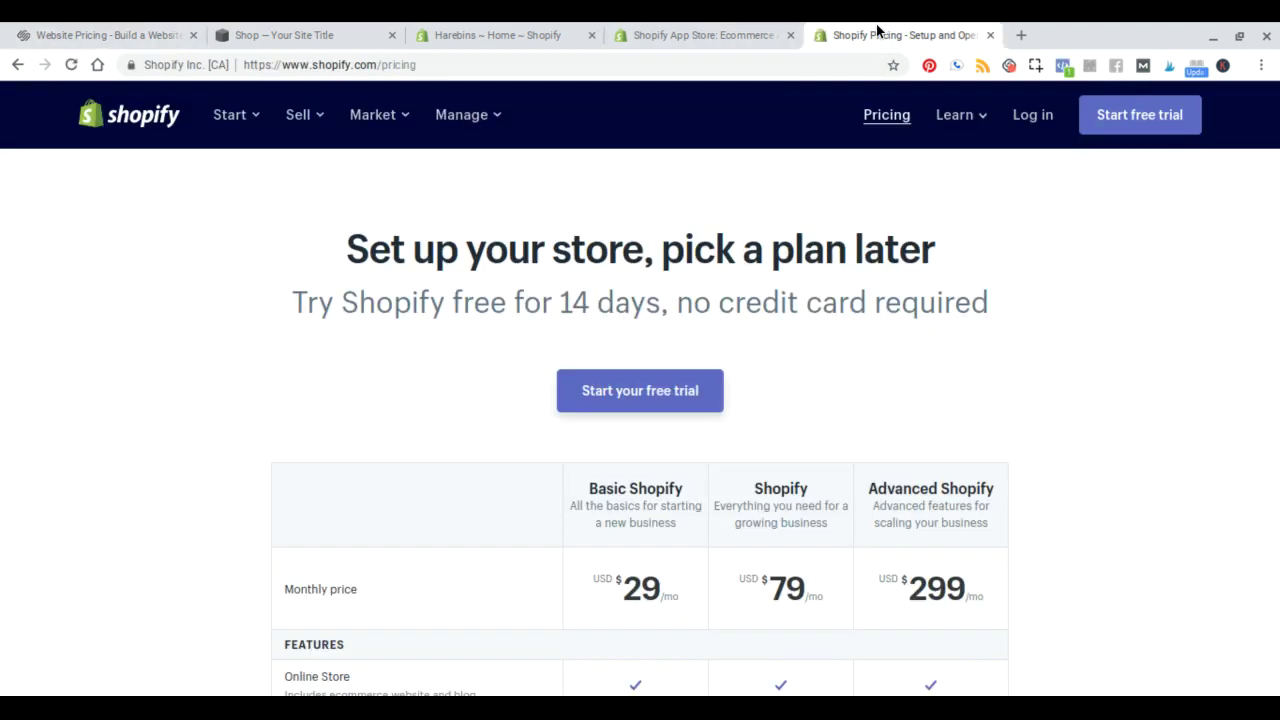
Compare the monthly prices and included features of the Basic Shopify, Shopify and Advanced Shopify plans.
scroll(243, 429, down, 2)
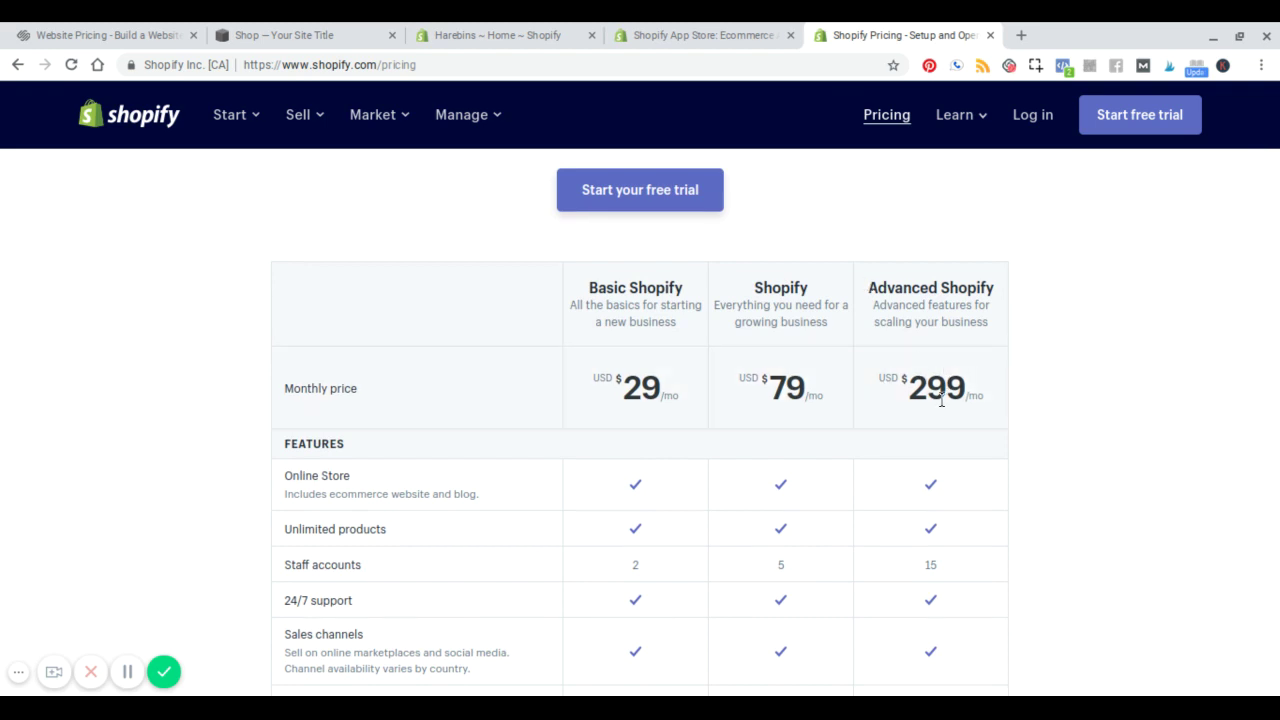
scroll(920, 300, down, 2)
scroll(920, 300, down, 2)
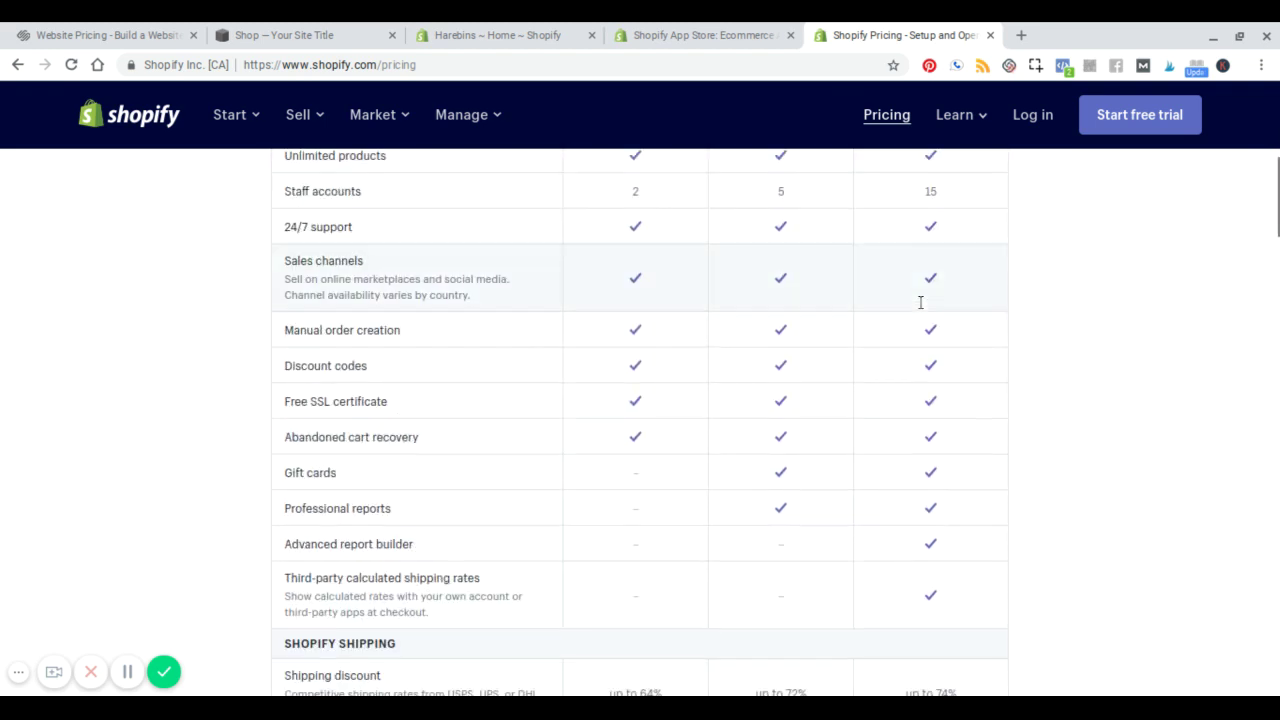
scroll(920, 300, up, 2)
scroll(920, 300, down, 2)
scroll(728, 313, up, 2)
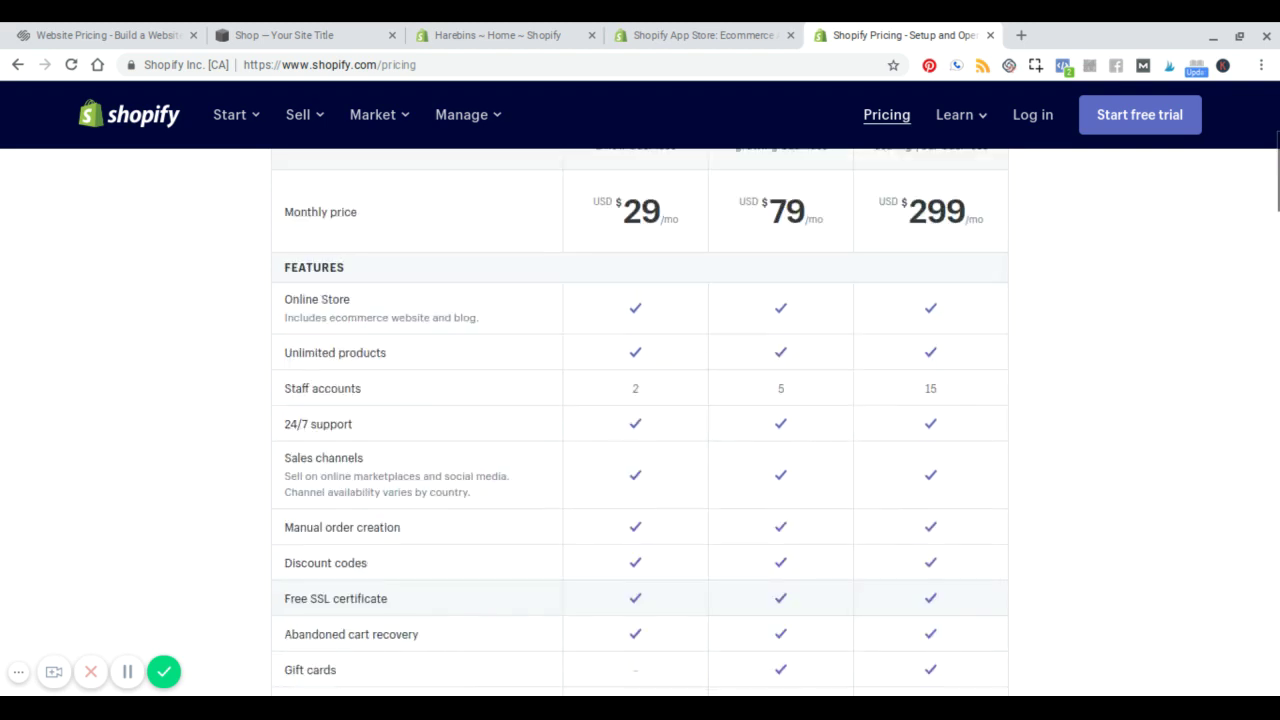
scroll(728, 313, up, 1)
scroll(657, 266, down, 3)
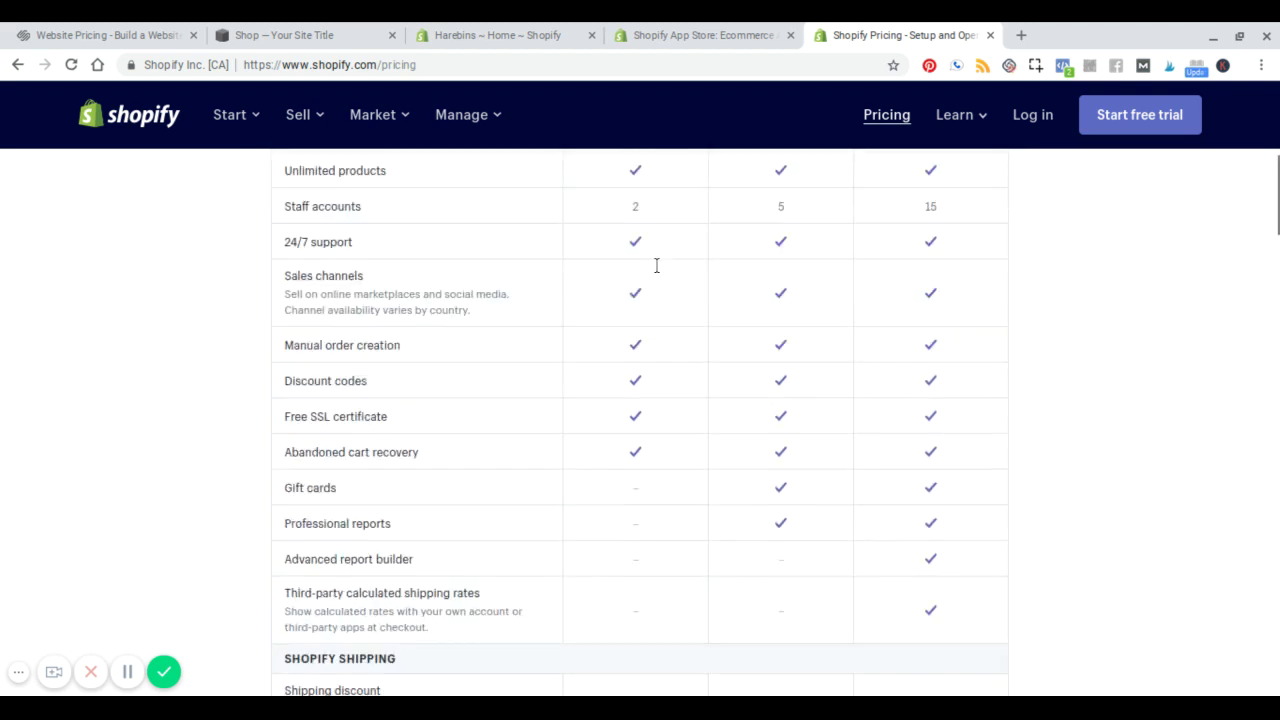
scroll(656, 265, down, 1)
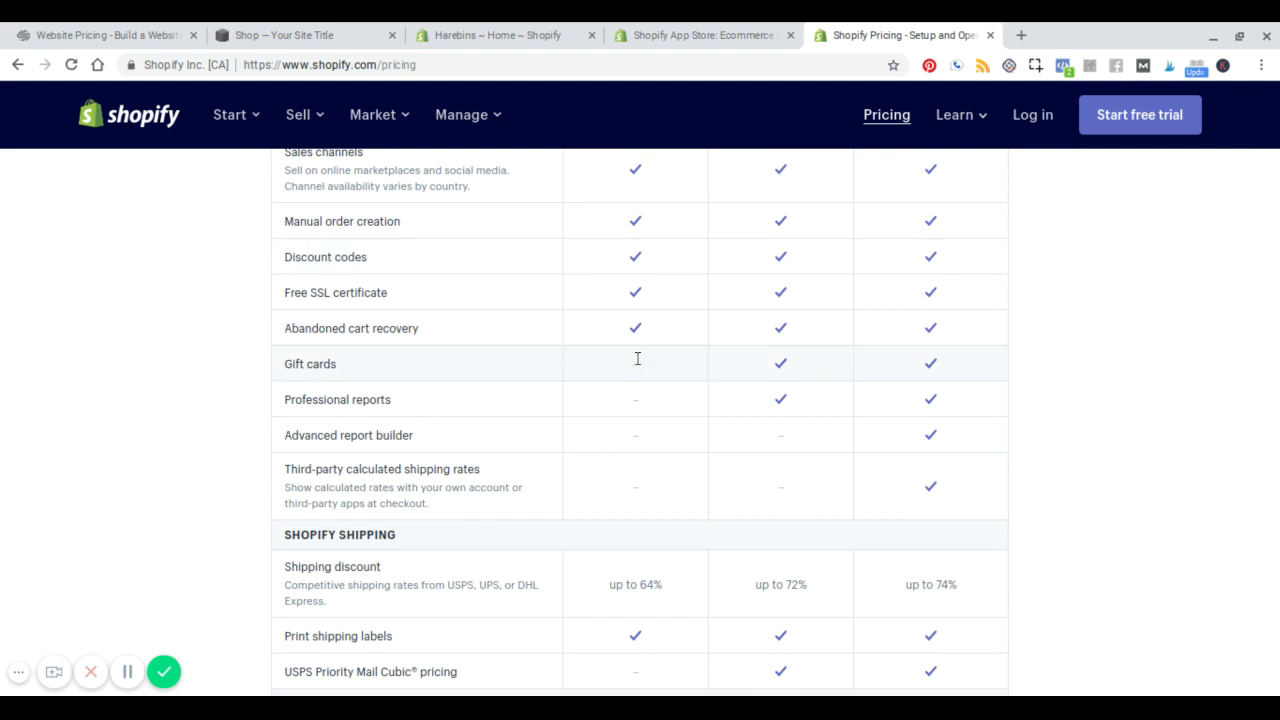
scroll(638, 404, down, 3)
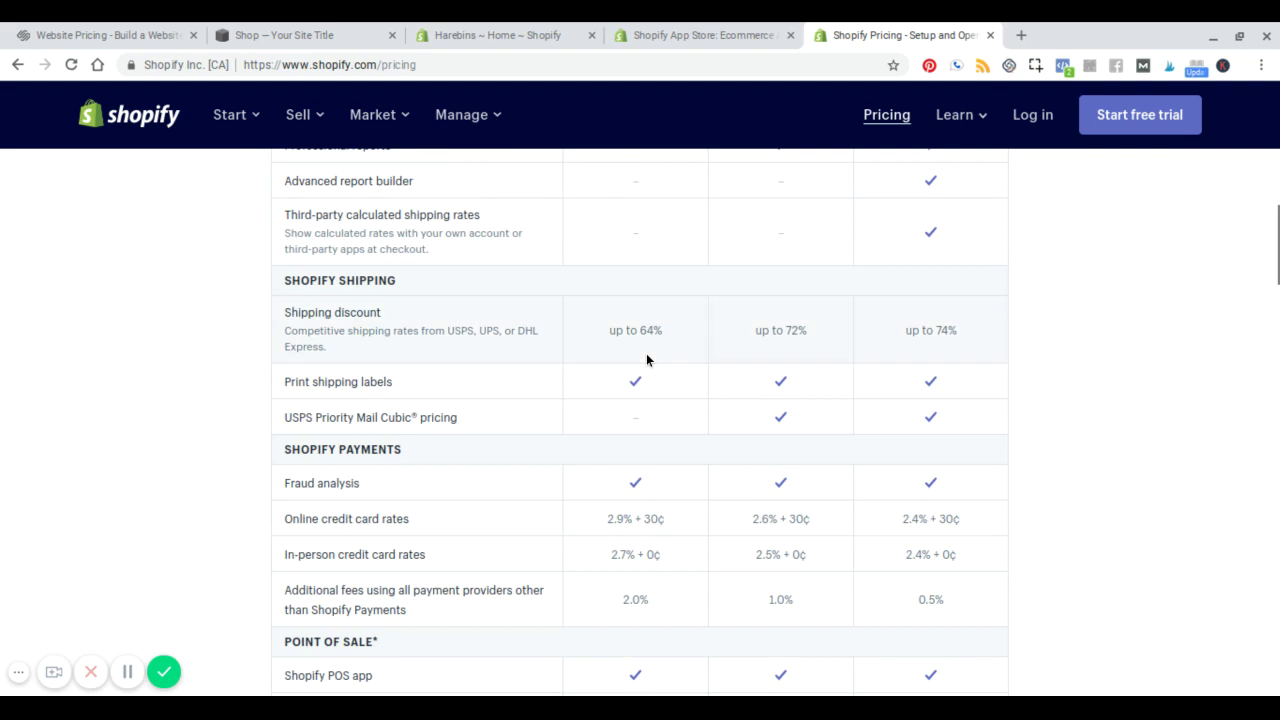
scroll(646, 360, up, 7)
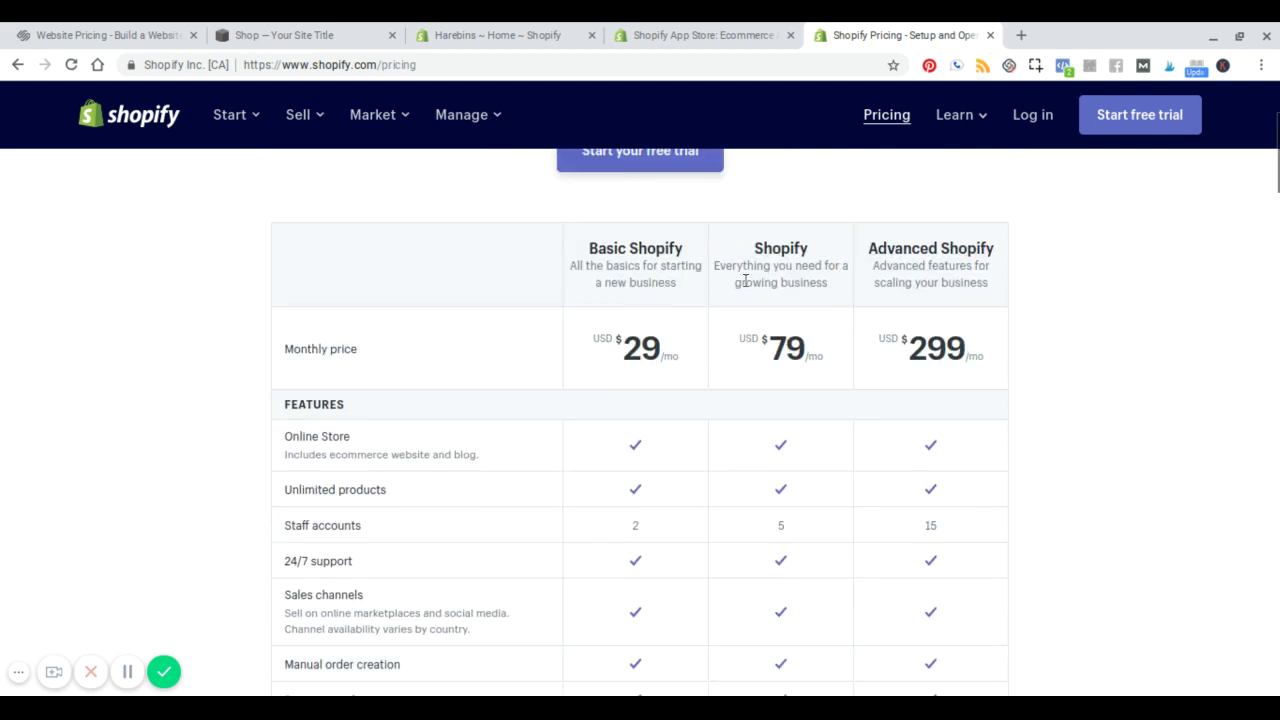
Examine the shipping discounts, credit card rates, additional payment fees and point of sale features of each Shopify plan, and return to the monthly prices.
scroll(658, 328, down, 6)
scroll(658, 322, down, 2)
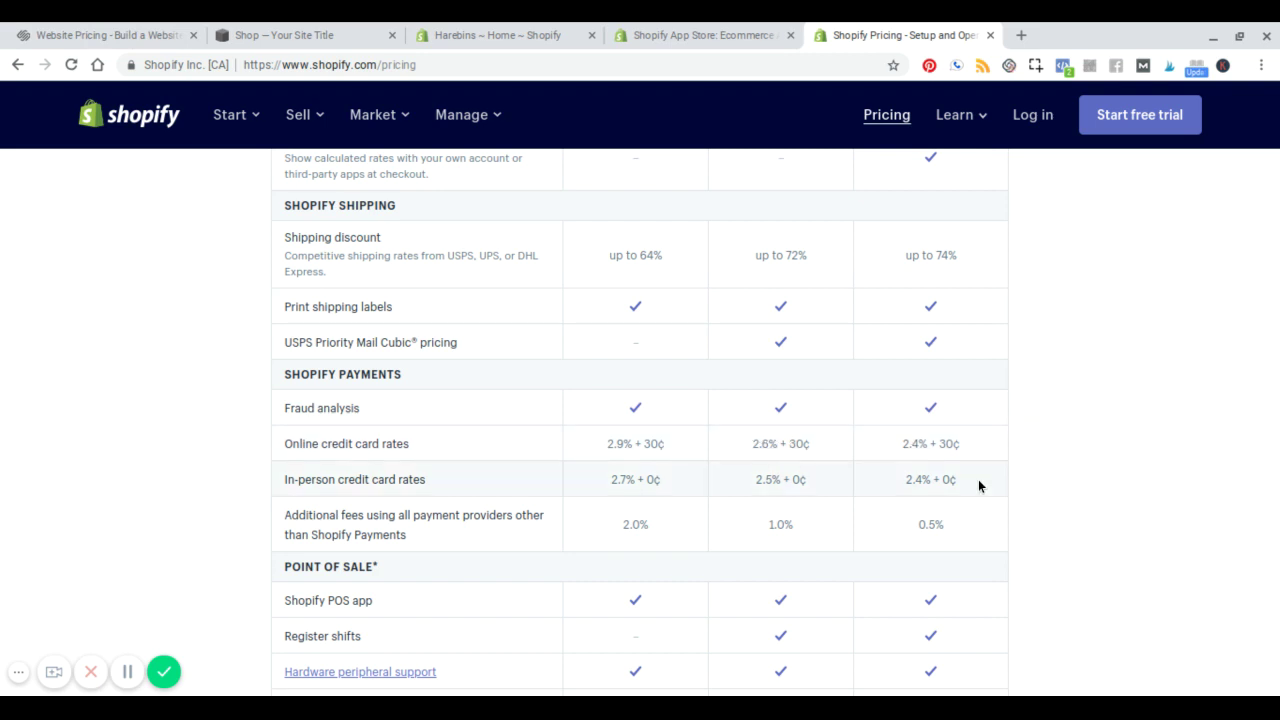
scroll(962, 512, down, 2)
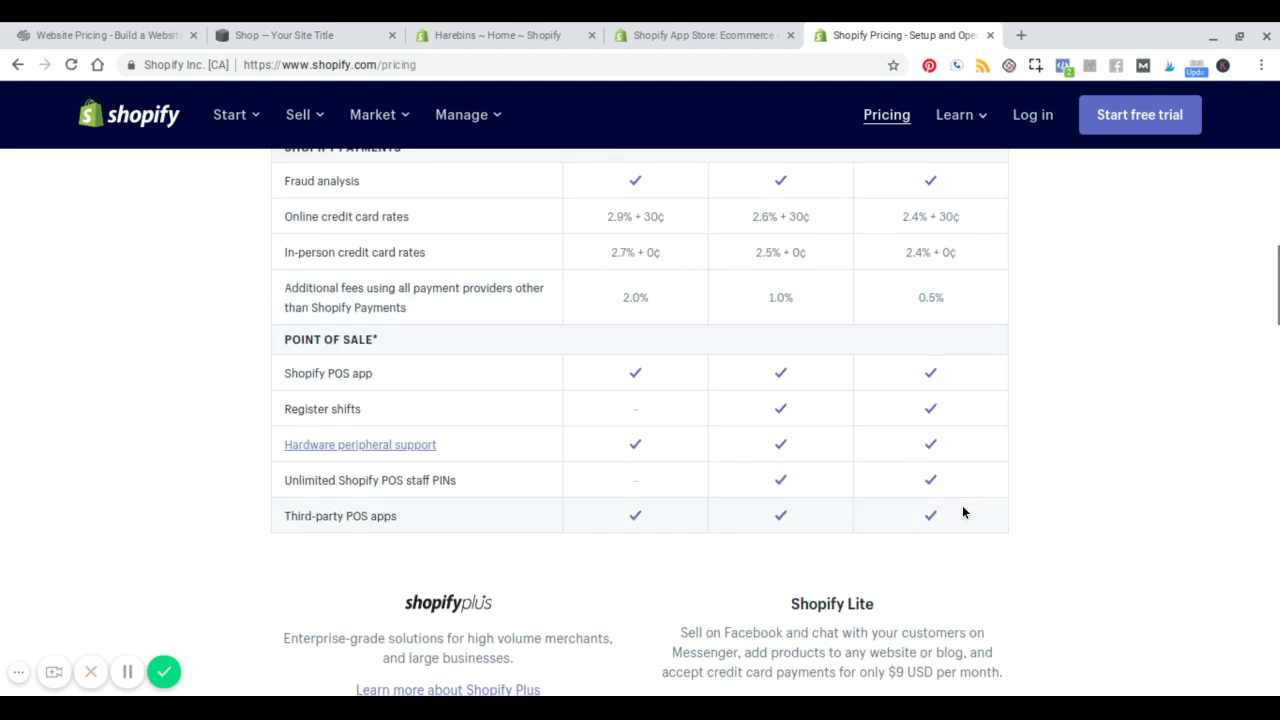
scroll(962, 512, up, 9)
scroll(962, 512, up, 1)
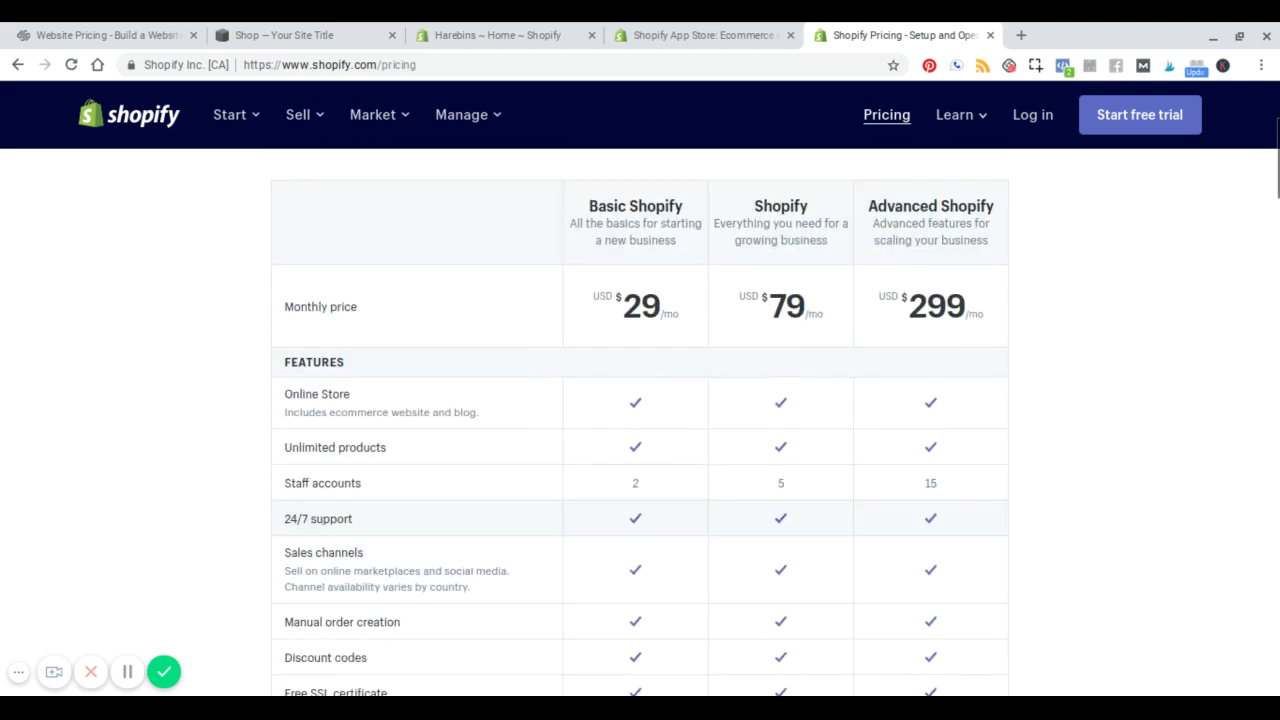
scroll(840, 437, up, 1)
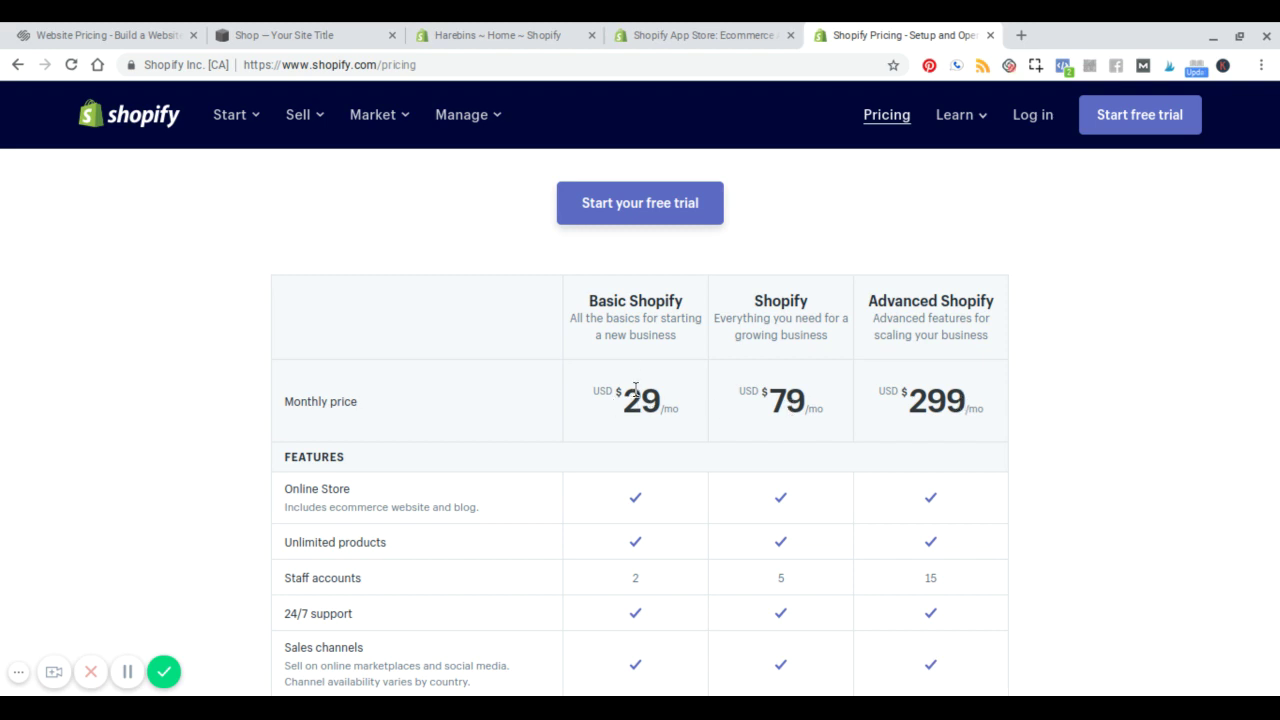
Read the Shopify Plus and Shopify Lite offers below the plan comparison table.
scroll(634, 391, down, 7)
scroll(635, 390, down, 6)
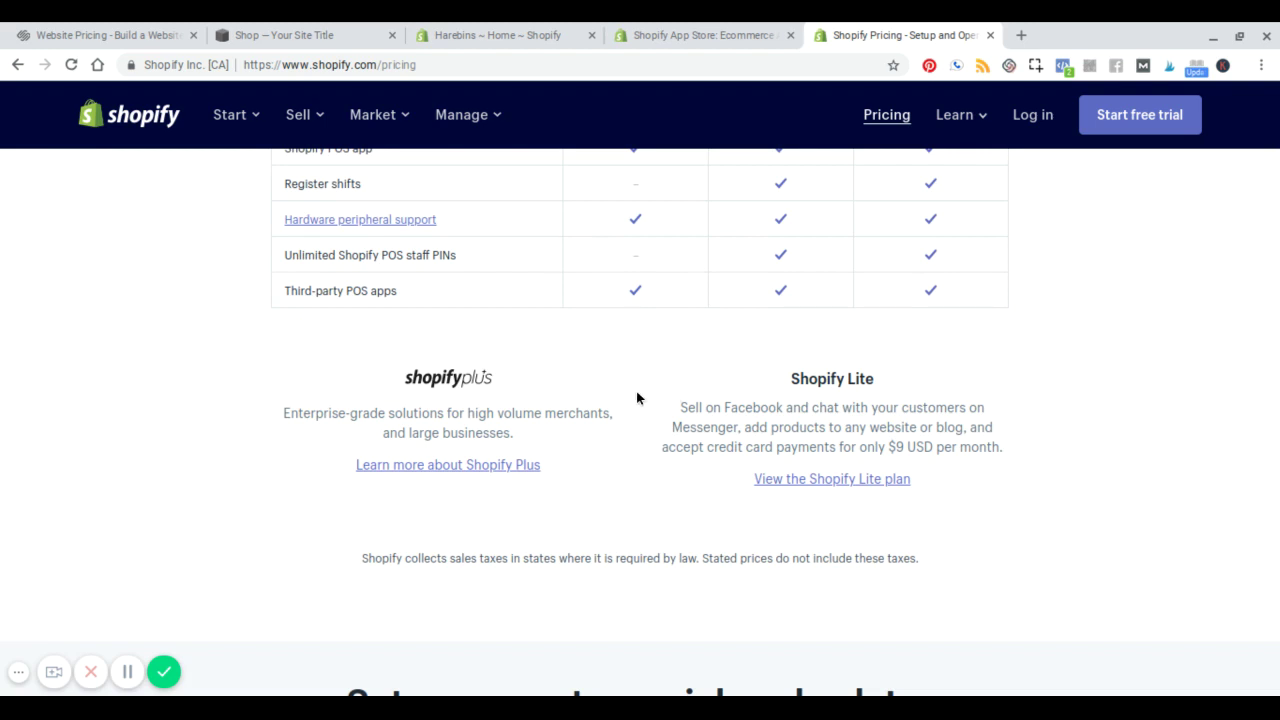
scroll(637, 398, down, 1)
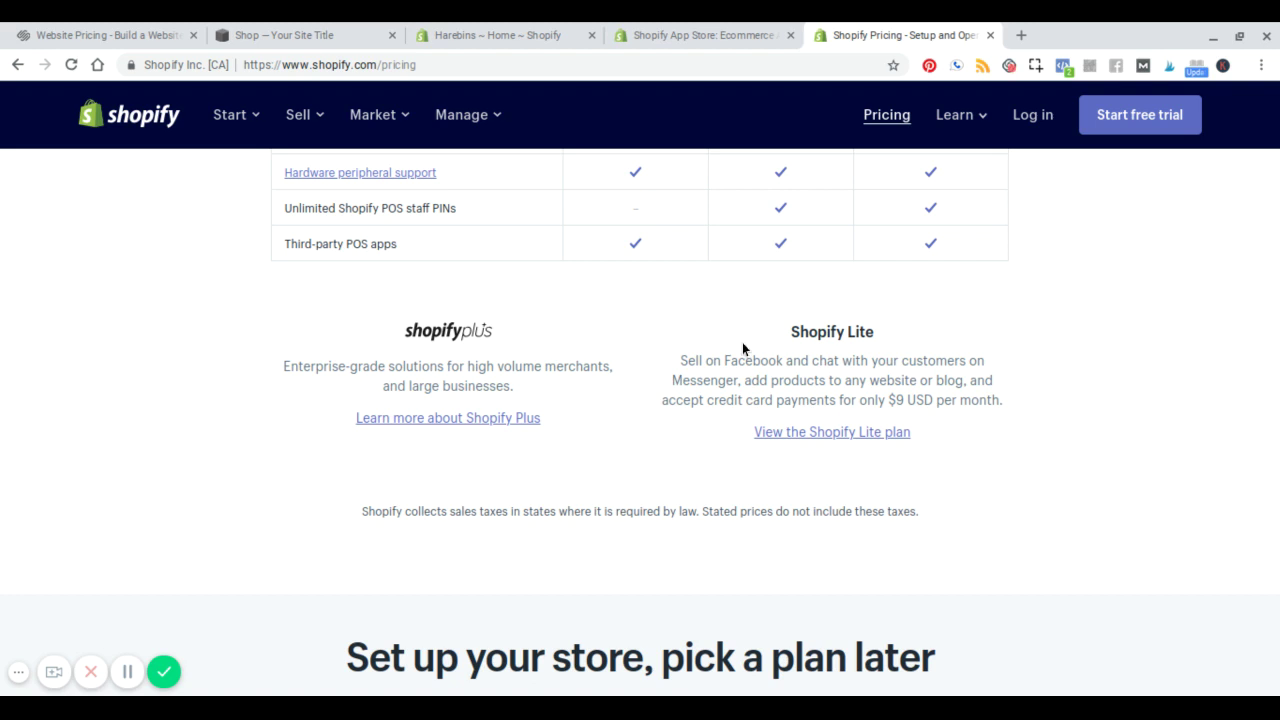
Switch to the Squarespace pricing page, show the Websites plans, and compare the Personal and Business prices with Shopify's offers.
click(278, 35)
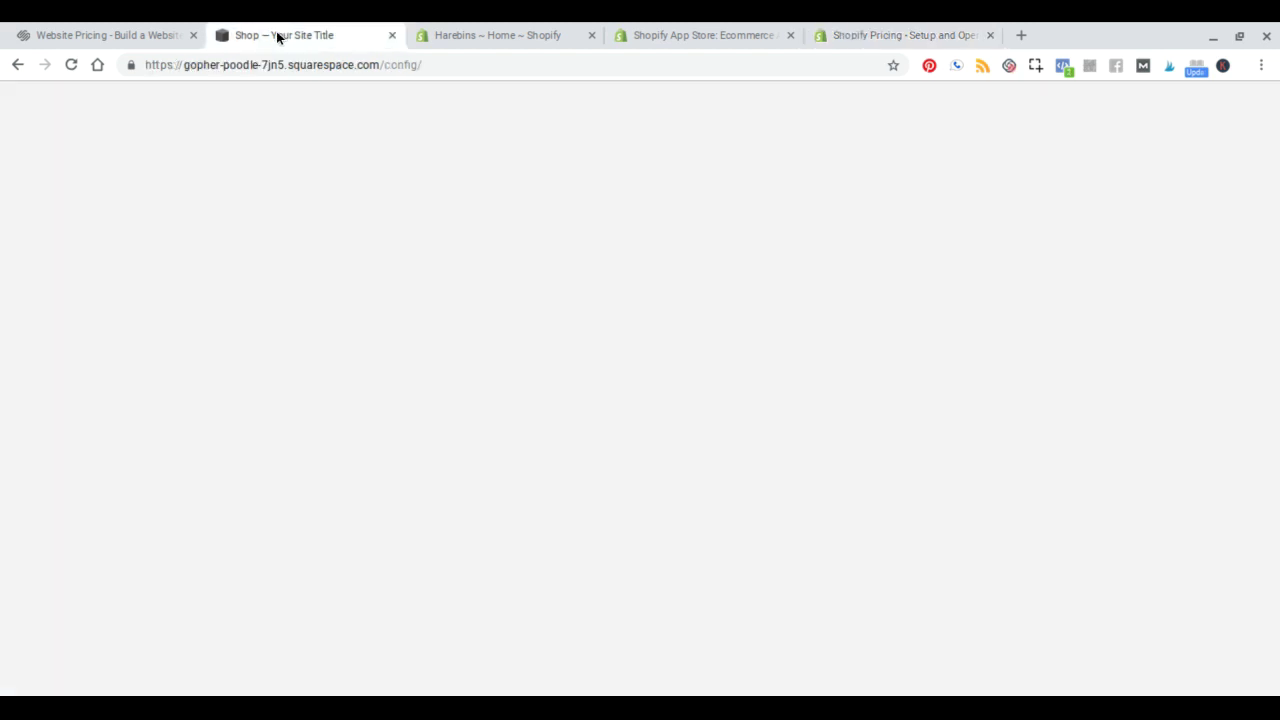
click(105, 37)
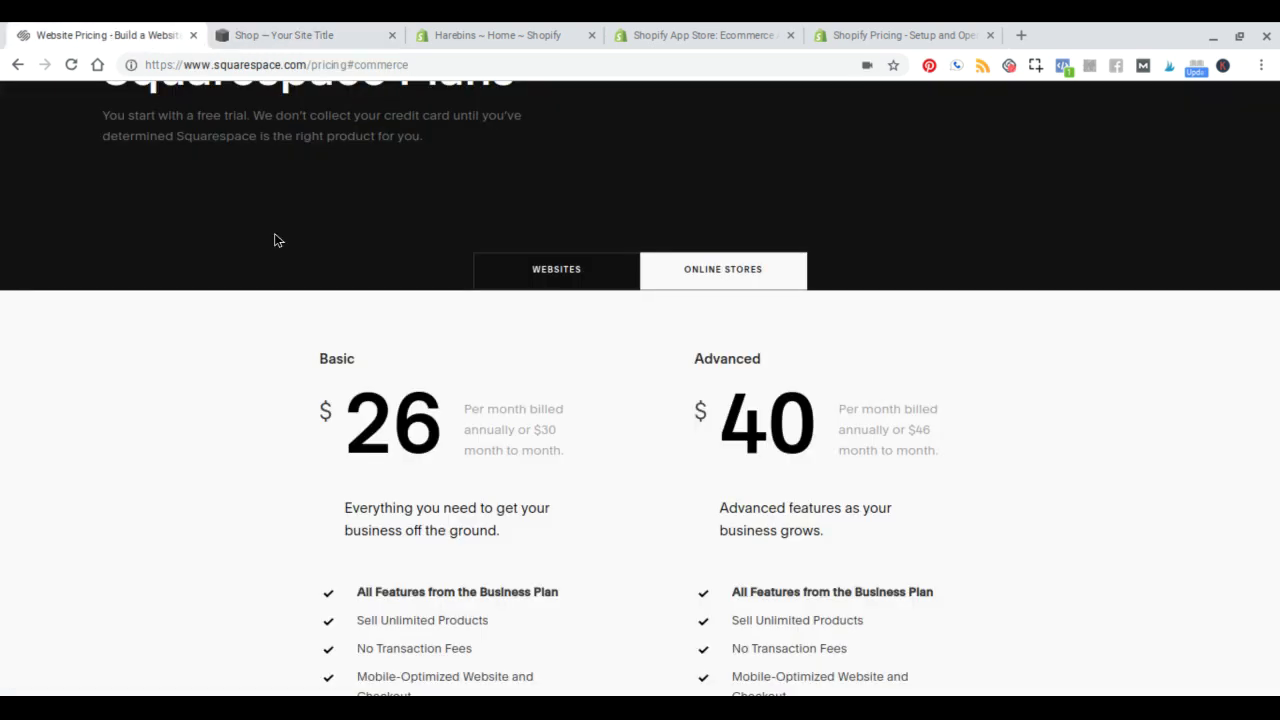
click(525, 280)
scroll(298, 364, down, 1)
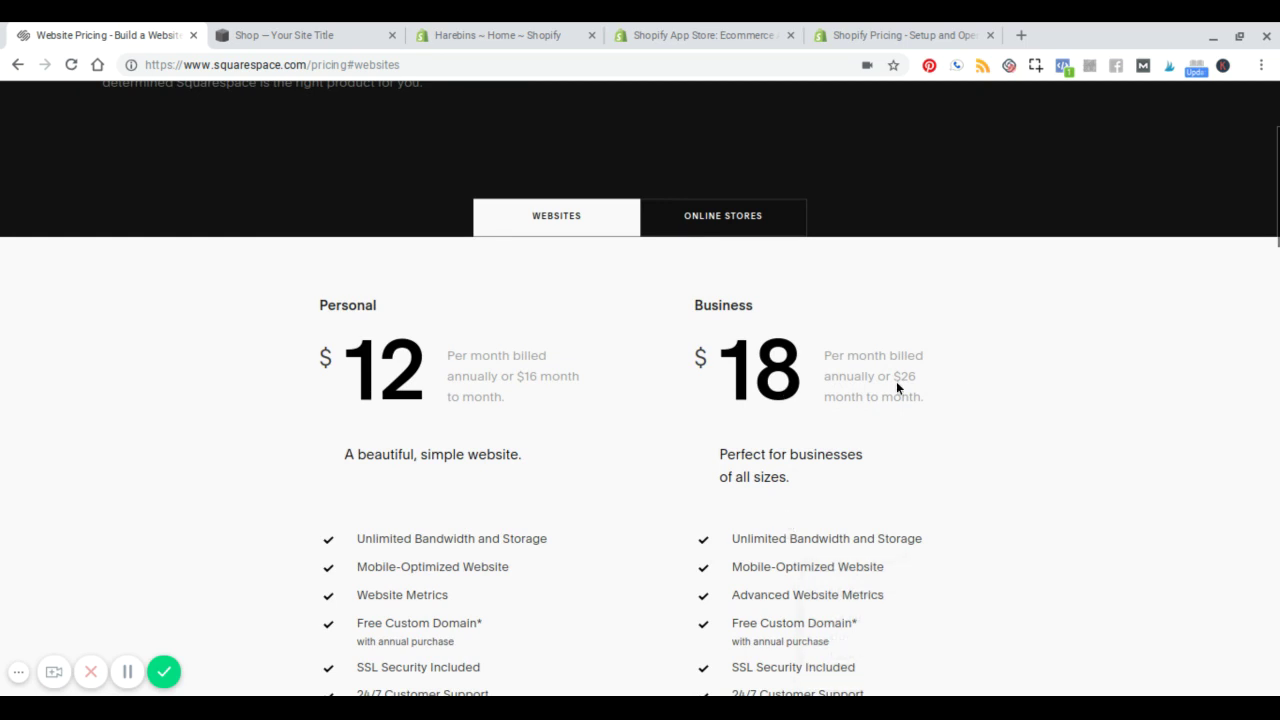
click(875, 36)
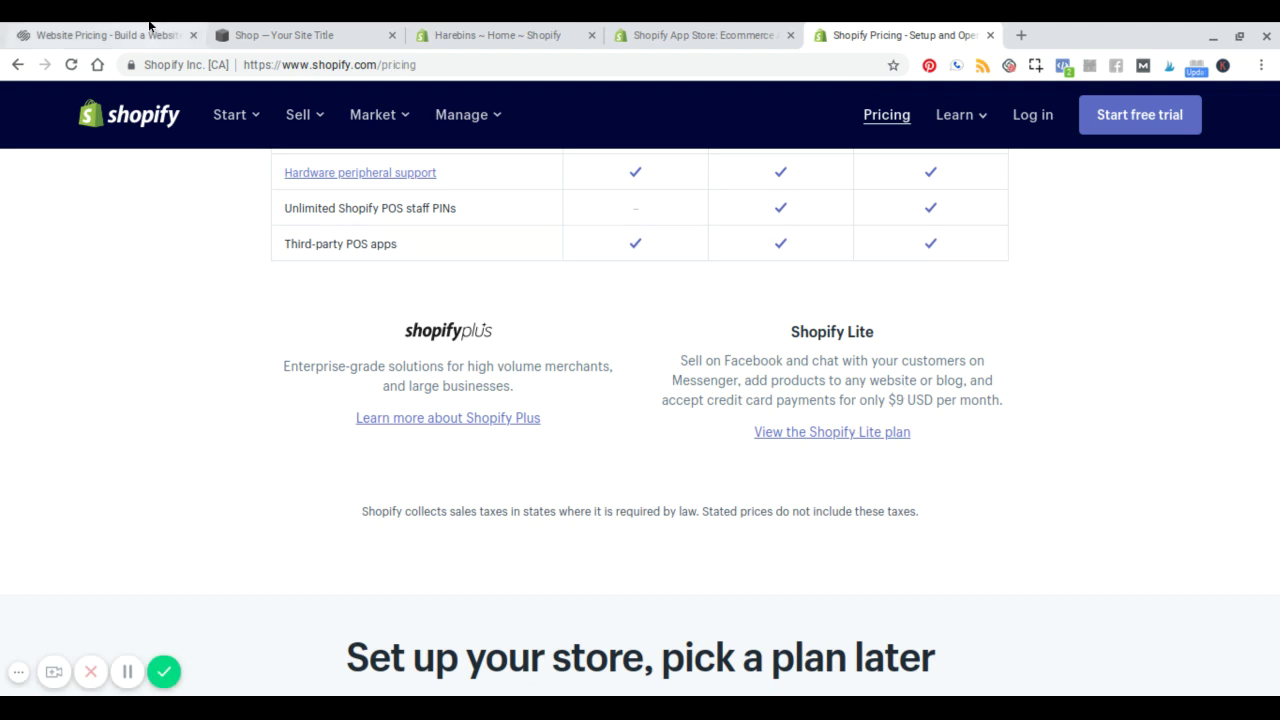
click(114, 30)
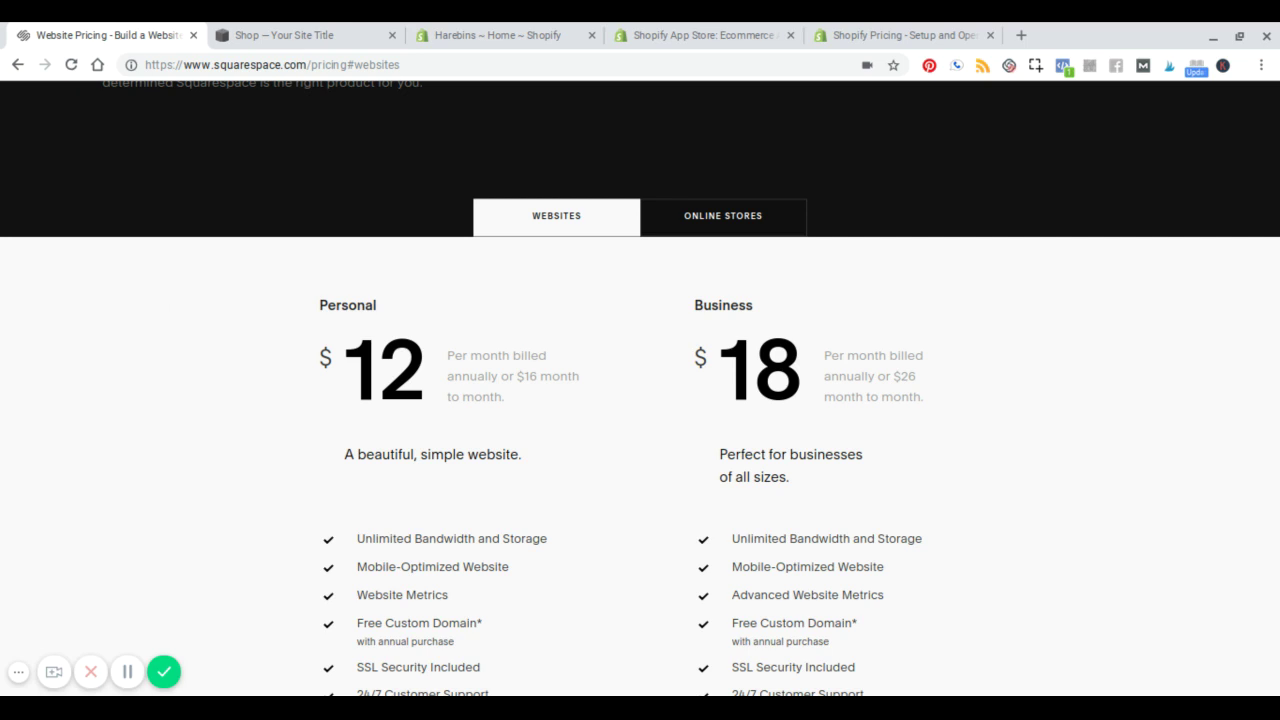
scroll(640, 400, up, 2)
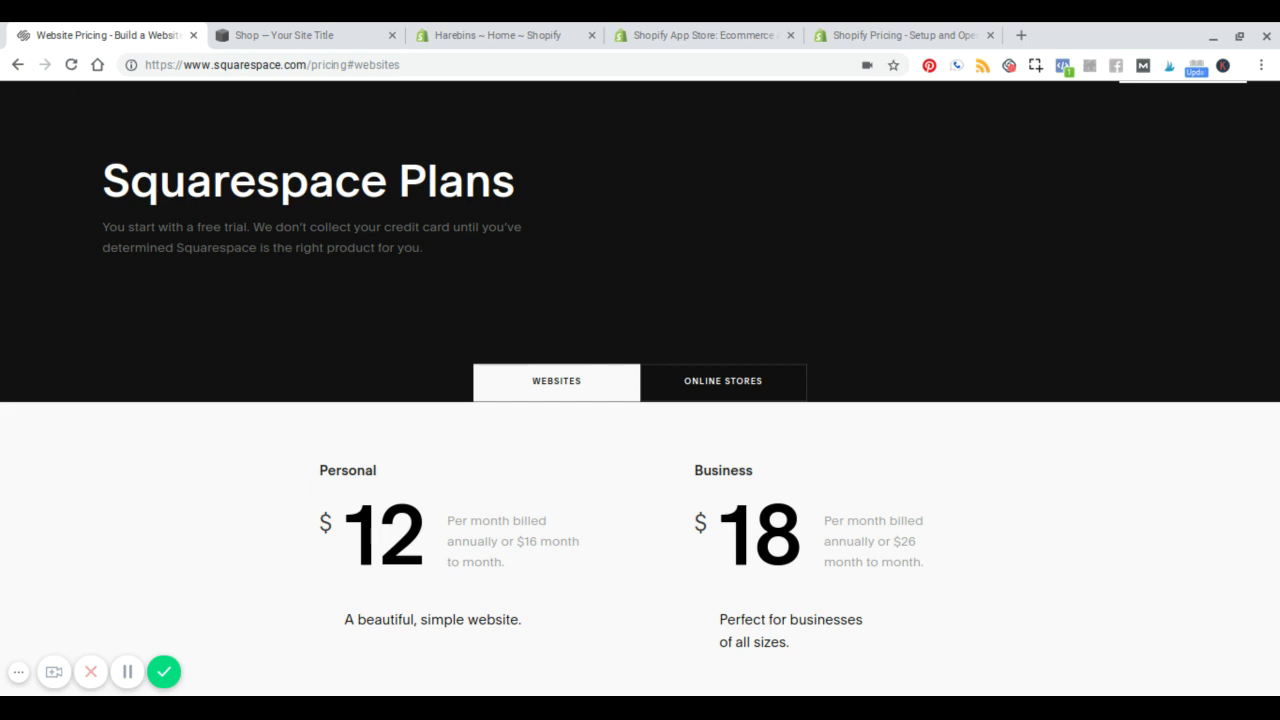
Switch to the Shopify admin, start a new page for the online store and place the cursor in its empty Content editor.
click(502, 39)
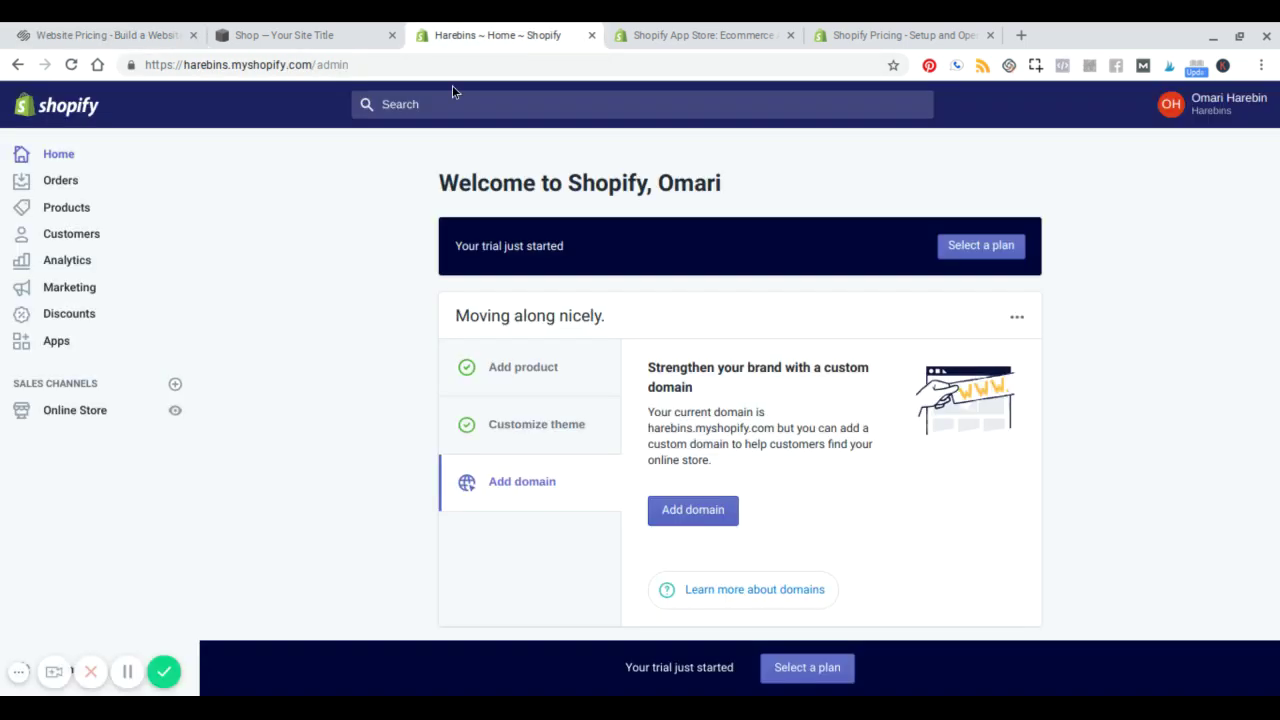
click(84, 413)
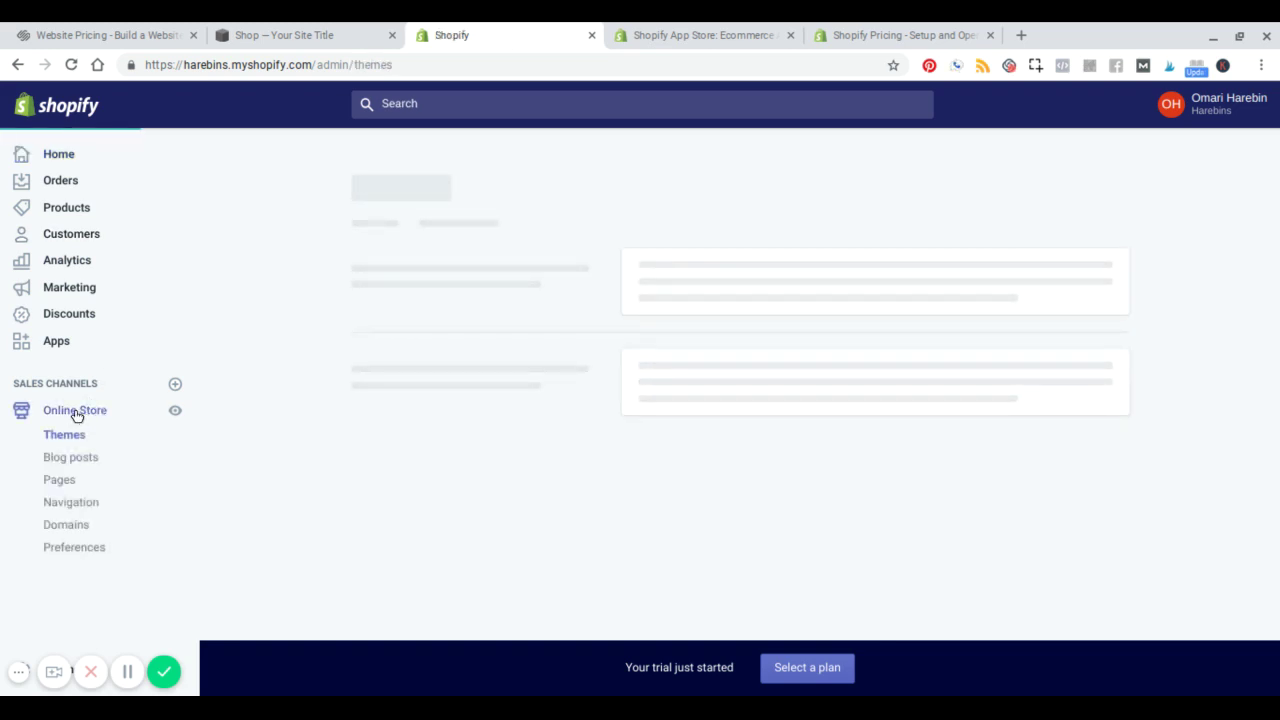
click(61, 484)
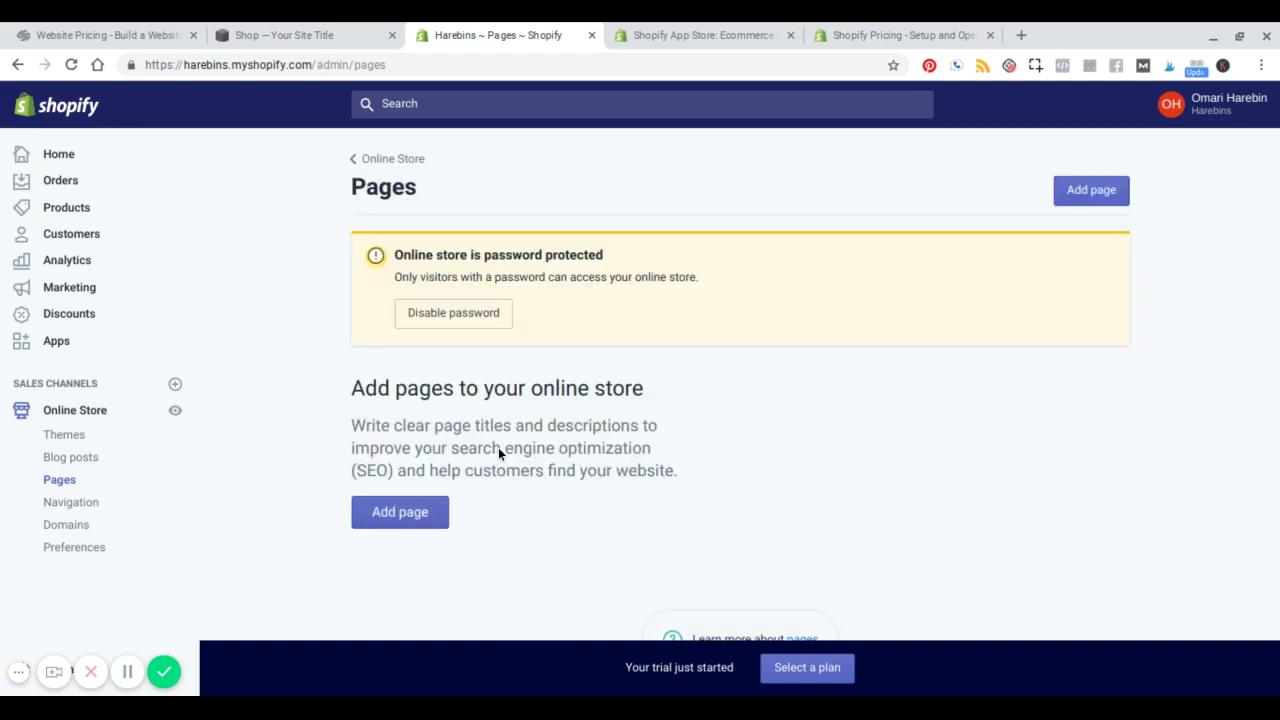
scroll(420, 443, down, 1)
scroll(438, 515, down, 2)
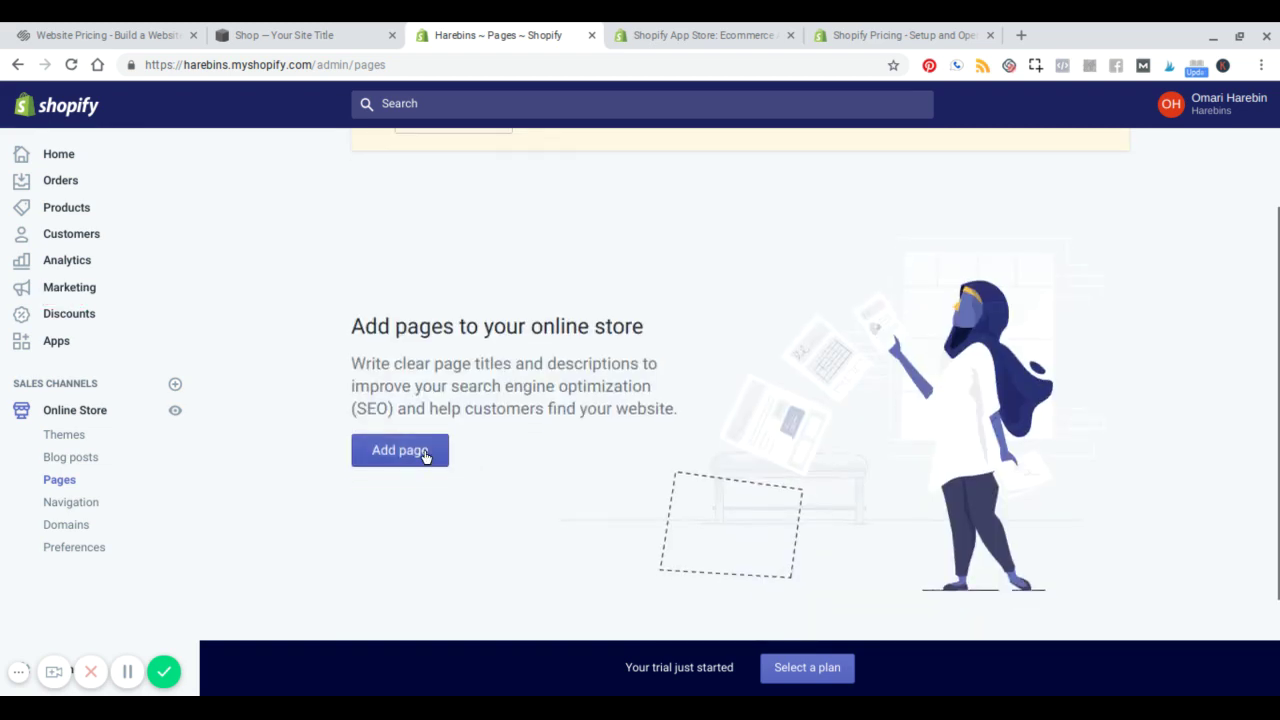
click(424, 453)
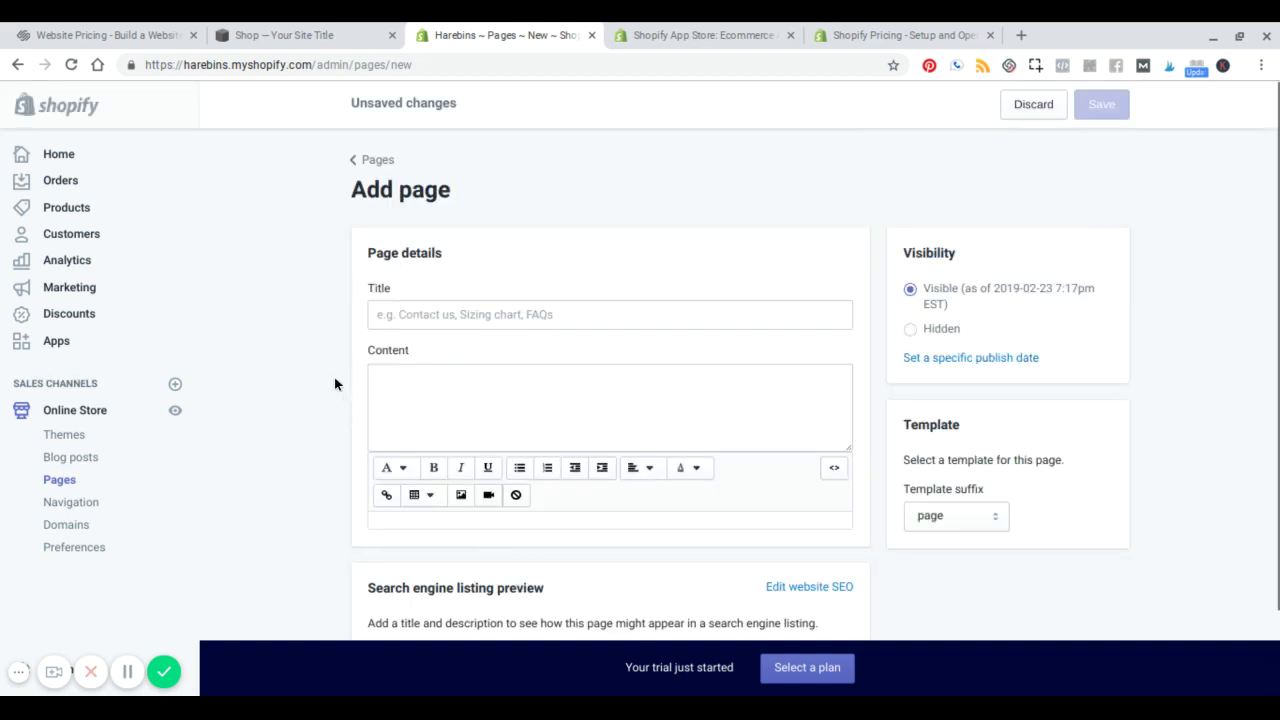
click(531, 491)
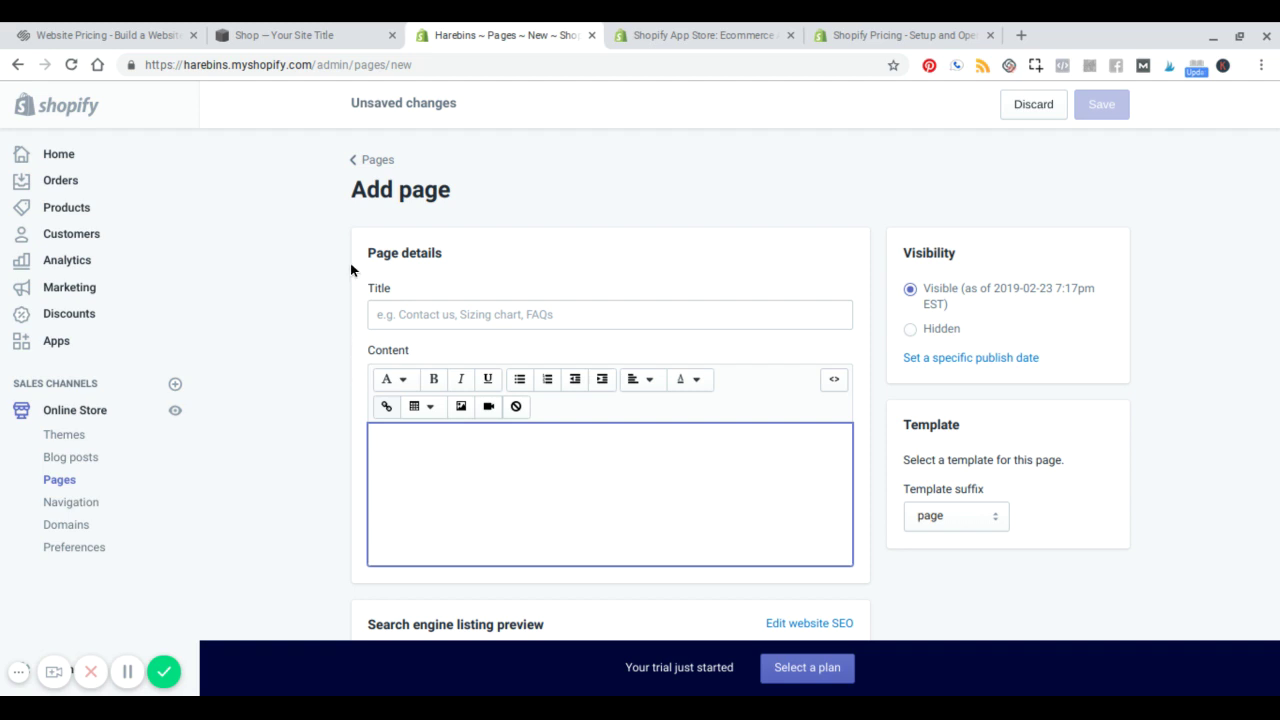
Compare the Squarespace visual editor of the Shop page with Shopify's form for adding a page.
click(289, 36)
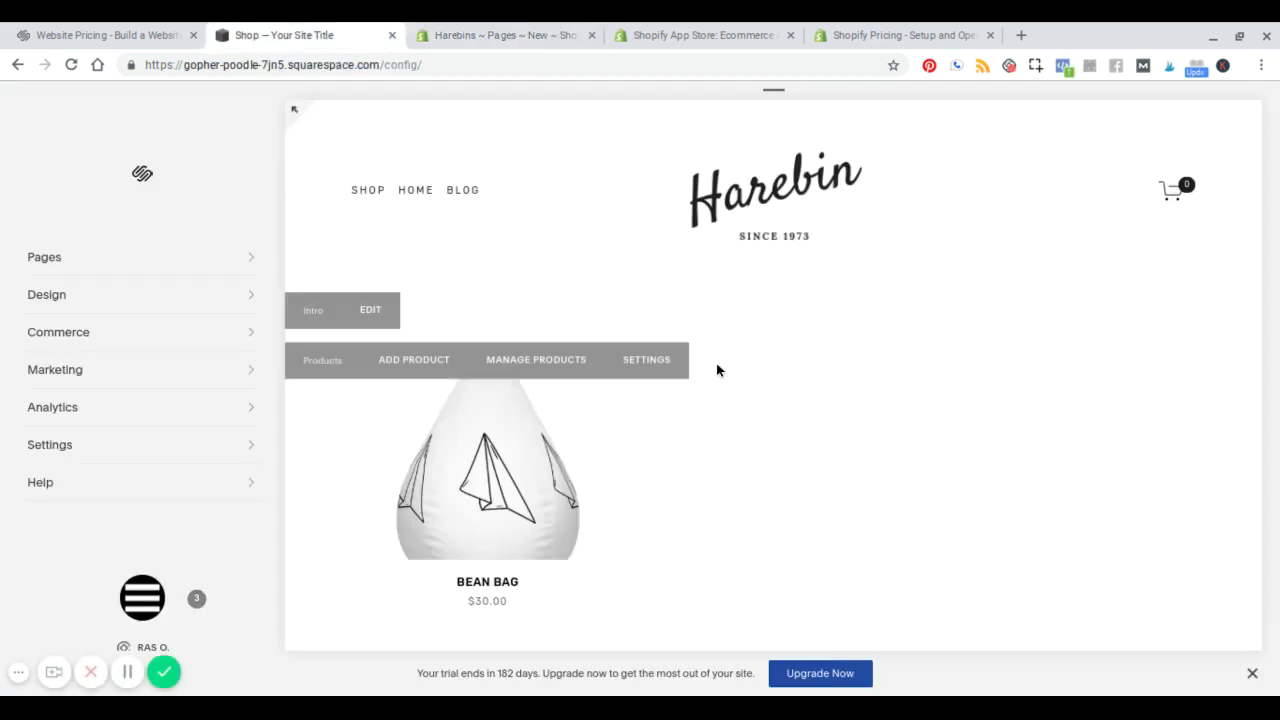
scroll(717, 368, down, 1)
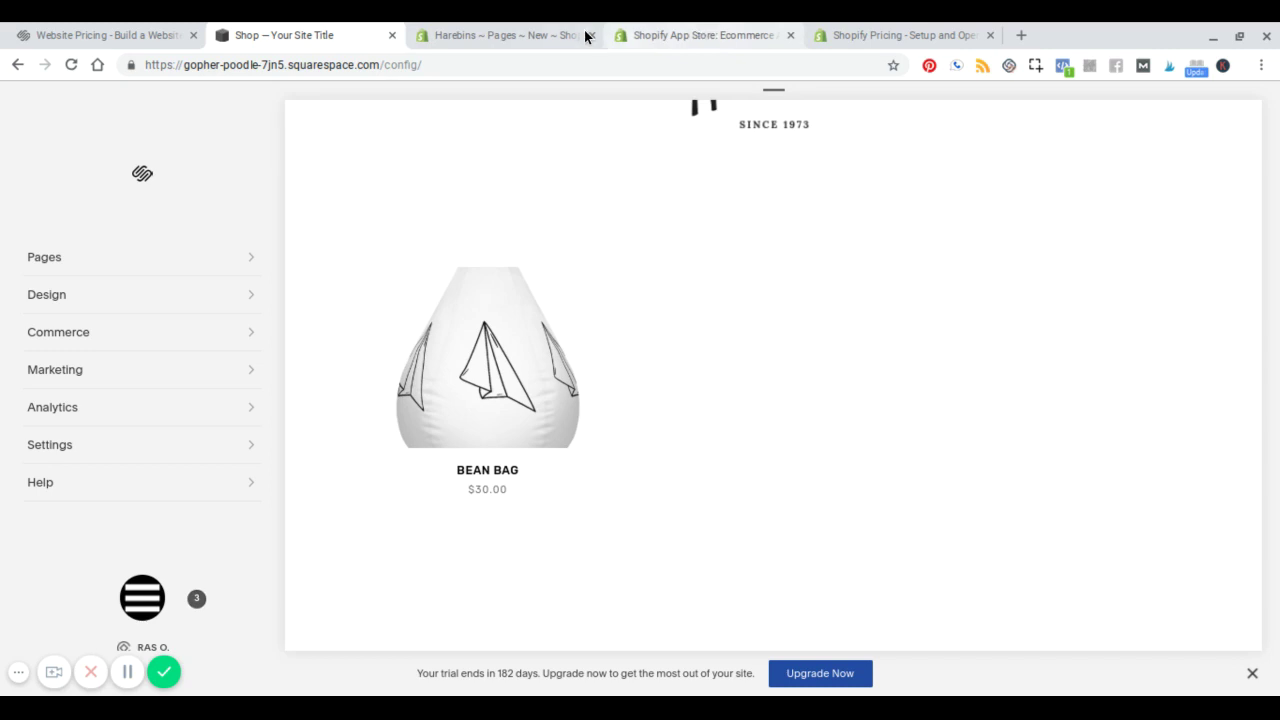
click(497, 35)
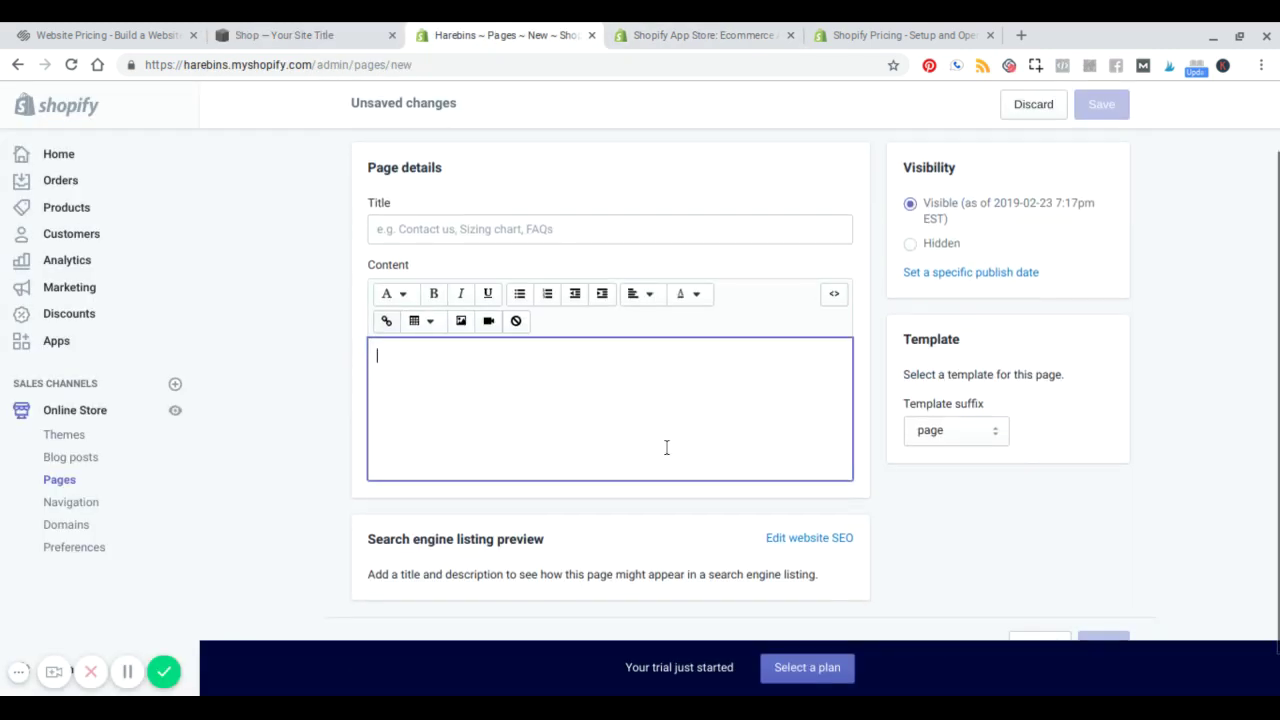
scroll(620, 460, down, 1)
scroll(620, 460, up, 2)
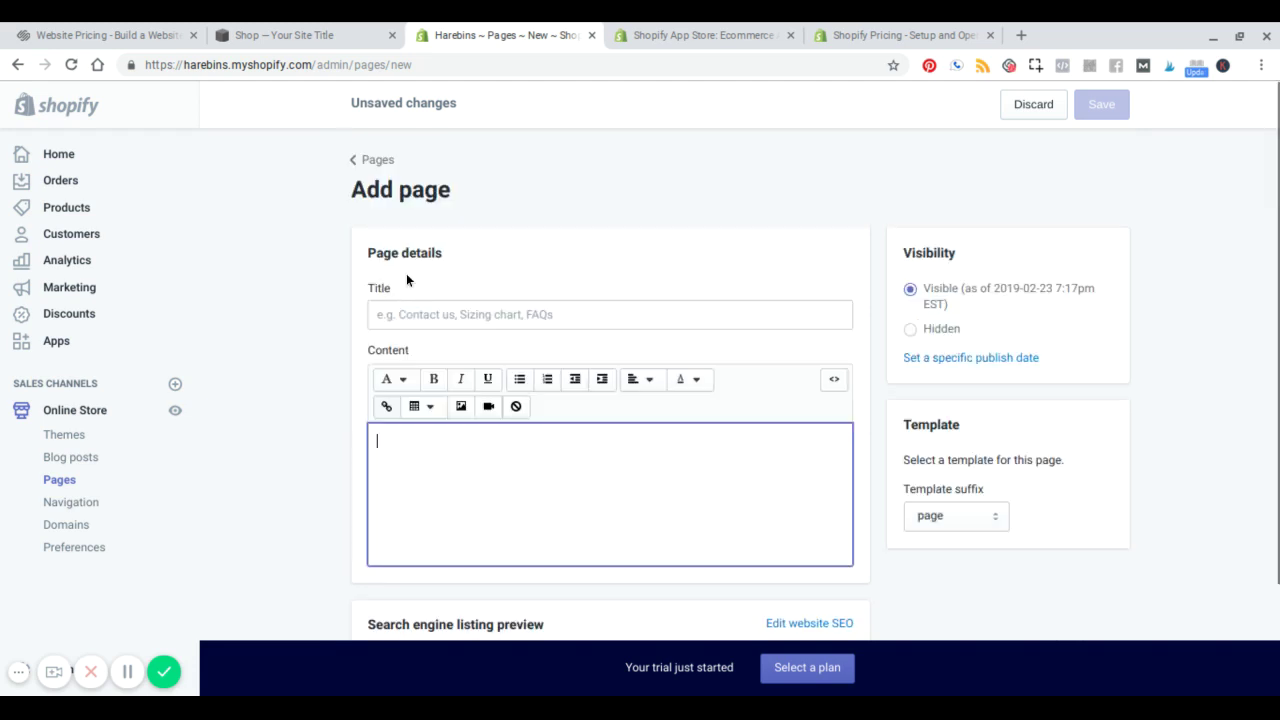